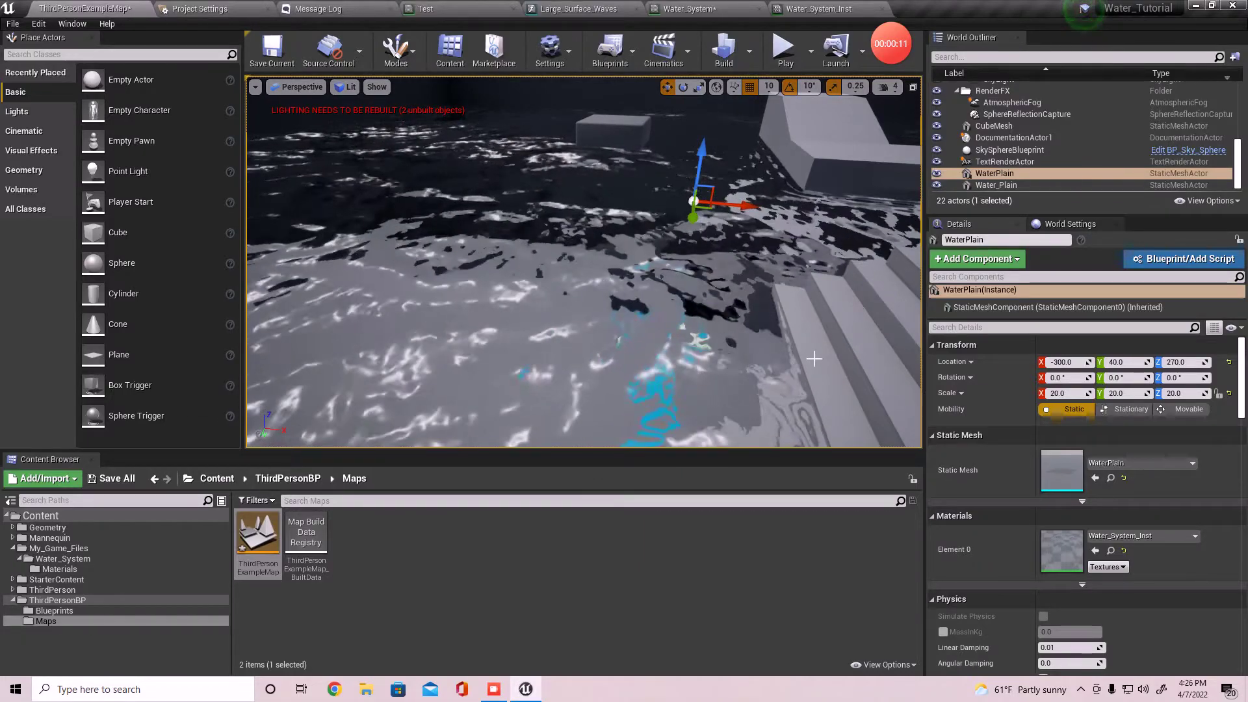
# Float the Water_System_Inst editor over the level viewport and reduce Large Wave Length to about 147.8.
pyautogui.moveTo(814, 359); pyautogui.dragTo(762, 316, button='right')
pyautogui.press('d')
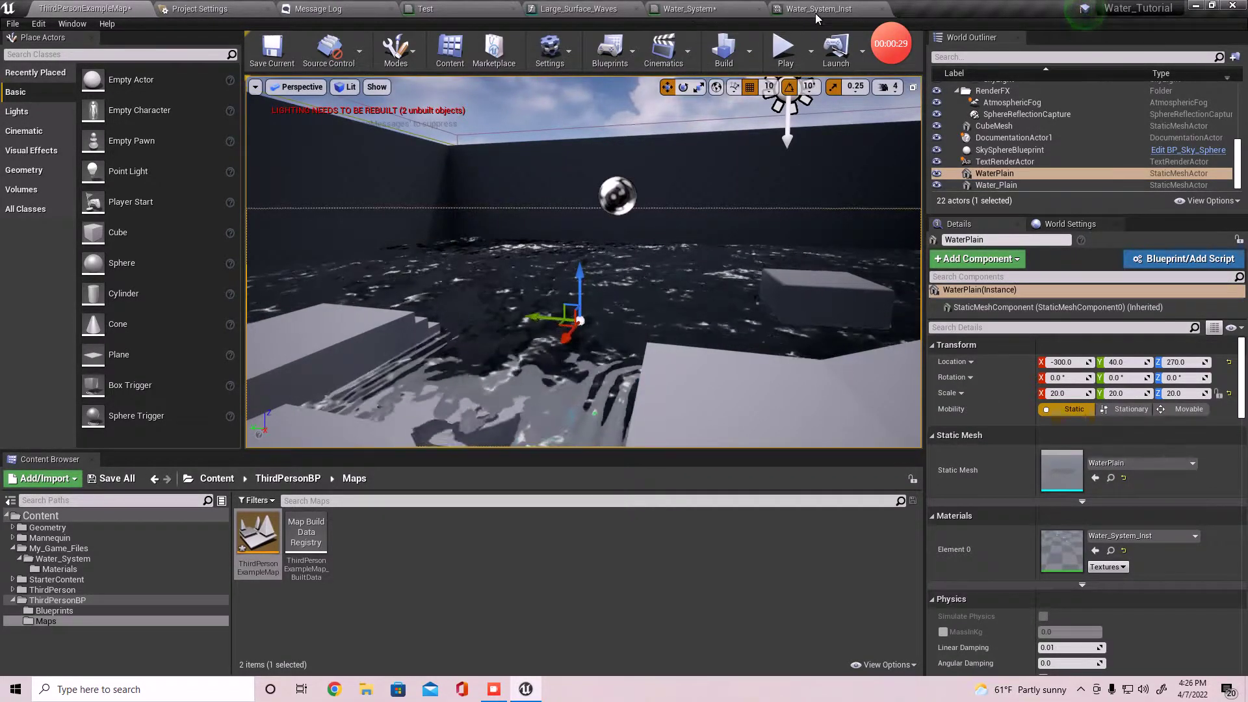
pyautogui.moveTo(817, 13); pyautogui.dragTo(752, 113)
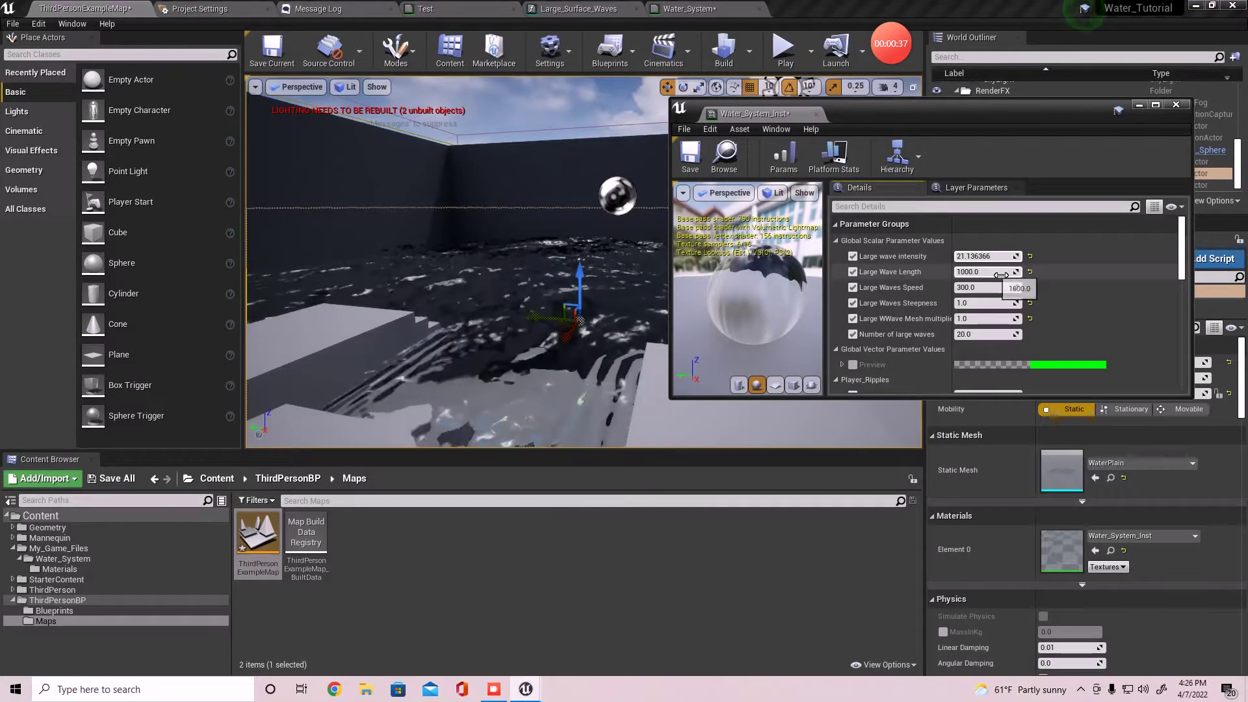
pyautogui.moveTo(1001, 275); pyautogui.dragTo(975, 275)
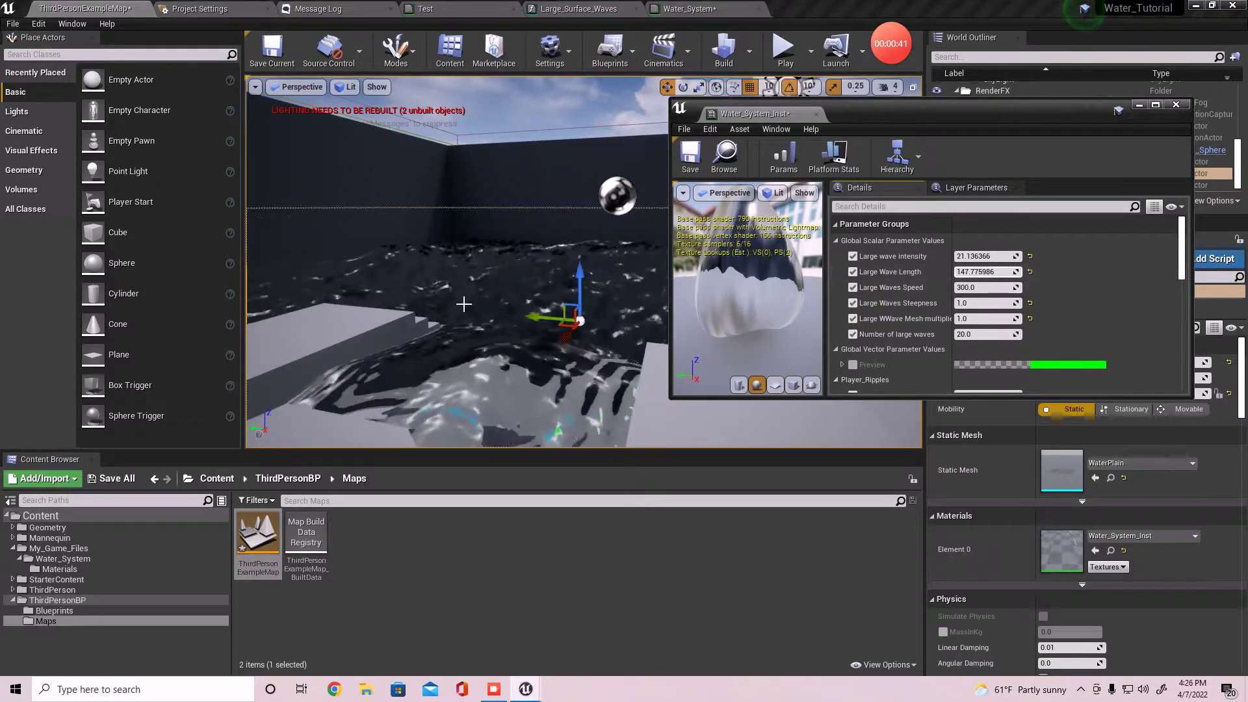
# Examine the wave shapes on the level's water surface from several angles around the blocks and walls.
pyautogui.moveTo(466, 304); pyautogui.dragTo(536, 292, button='right')
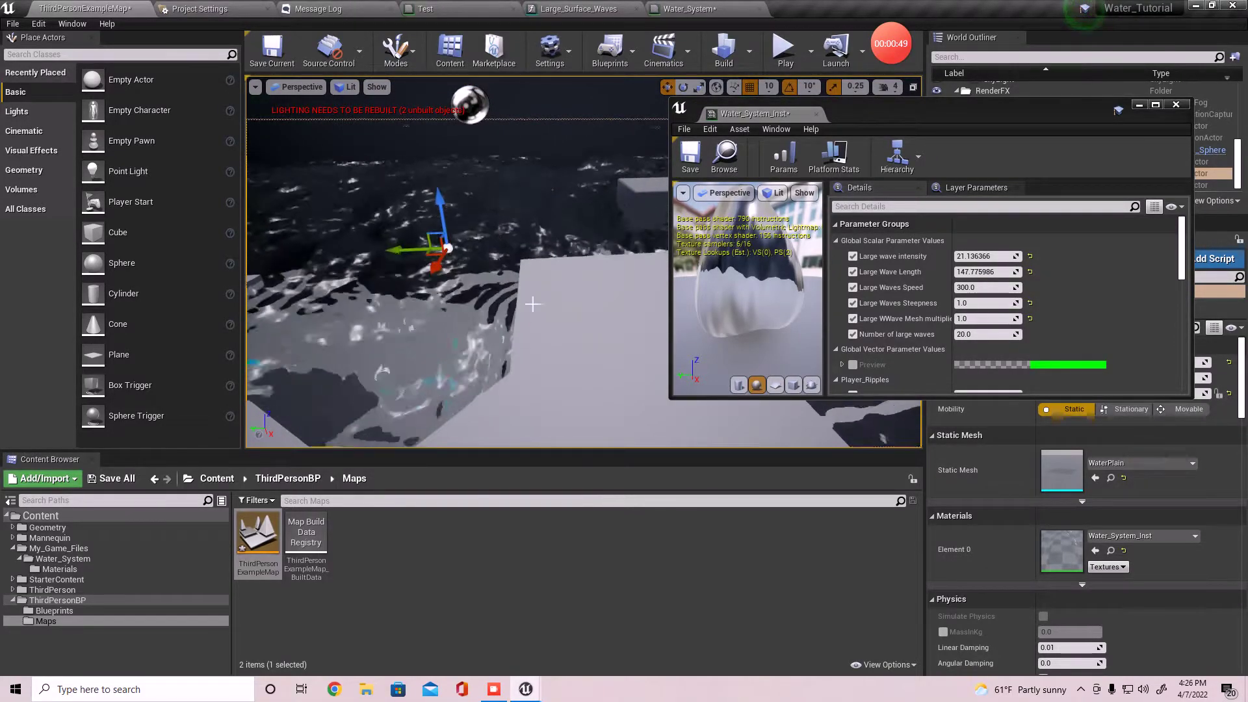
pyautogui.moveTo(532, 303); pyautogui.dragTo(522, 300, button='right')
pyautogui.rightClick(522, 301)
pyautogui.moveTo(422, 296); pyautogui.dragTo(411, 281, button='right')
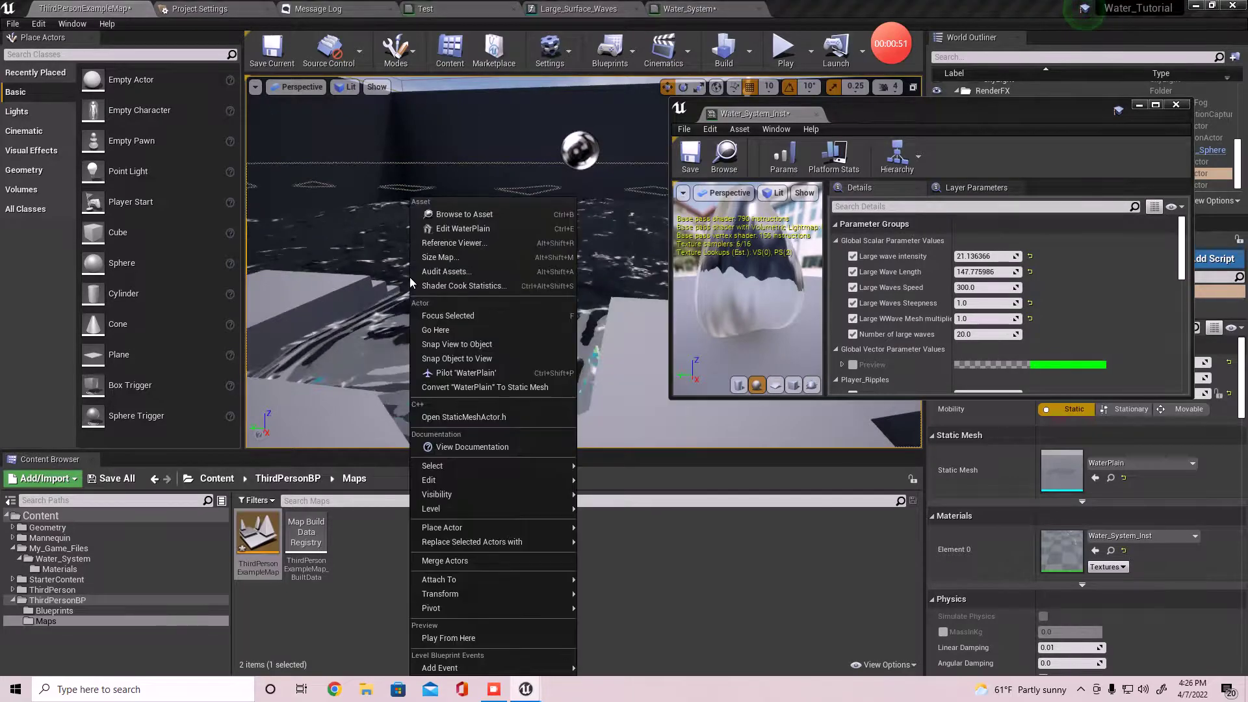
pyautogui.moveTo(360, 195); pyautogui.dragTo(493, 120, button='right')
pyautogui.click(545, 190)
pyautogui.moveTo(546, 190); pyautogui.dragTo(337, 262, button='right')
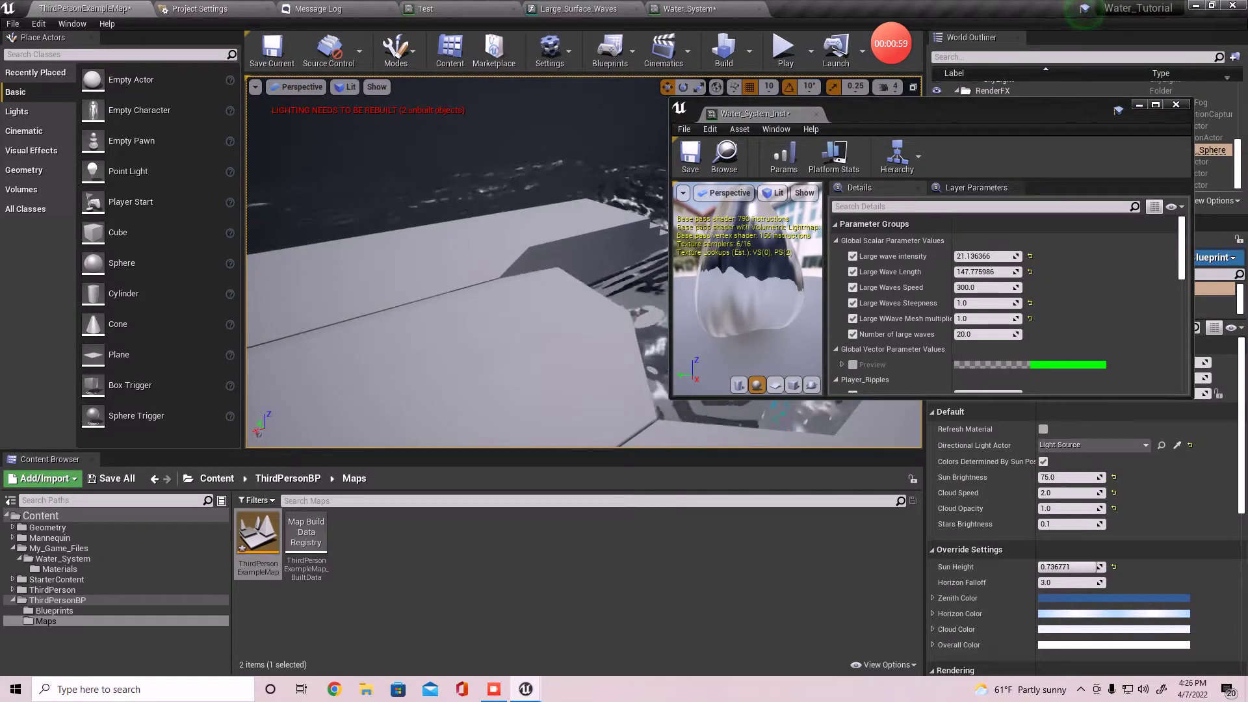
pyautogui.moveTo(541, 266); pyautogui.dragTo(563, 278, button='right')
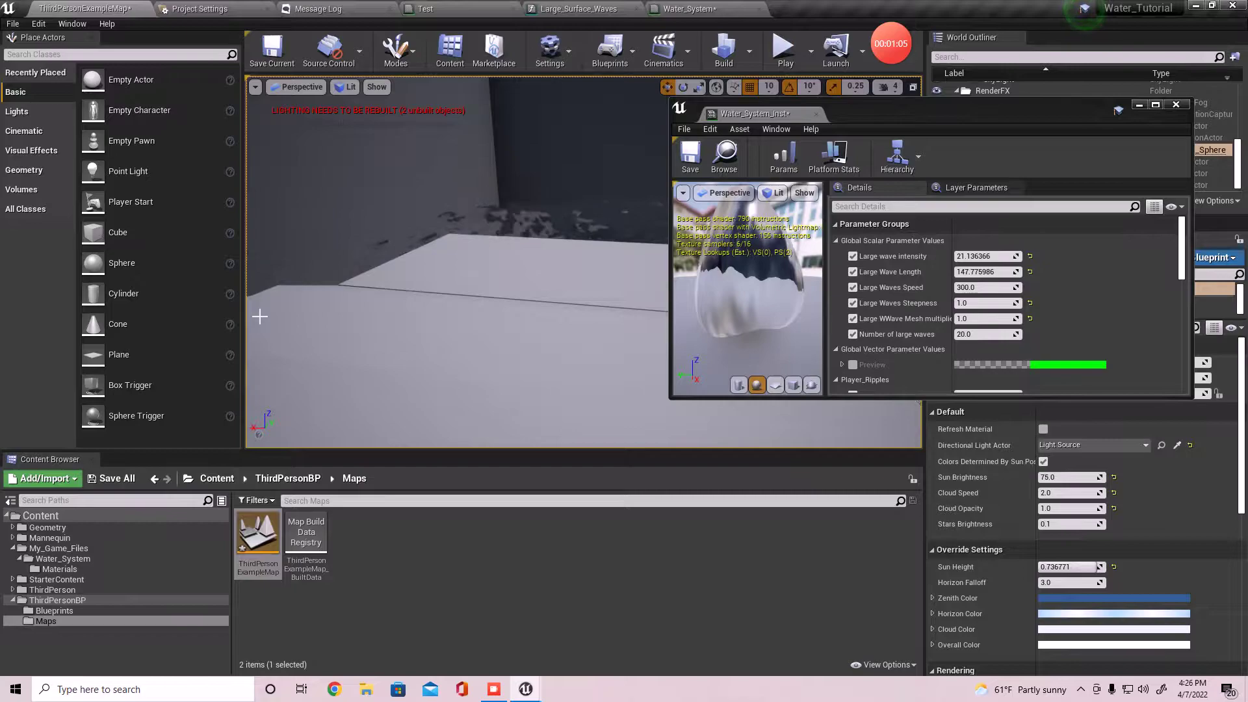
pyautogui.moveTo(562, 279); pyautogui.dragTo(531, 268, button='right')
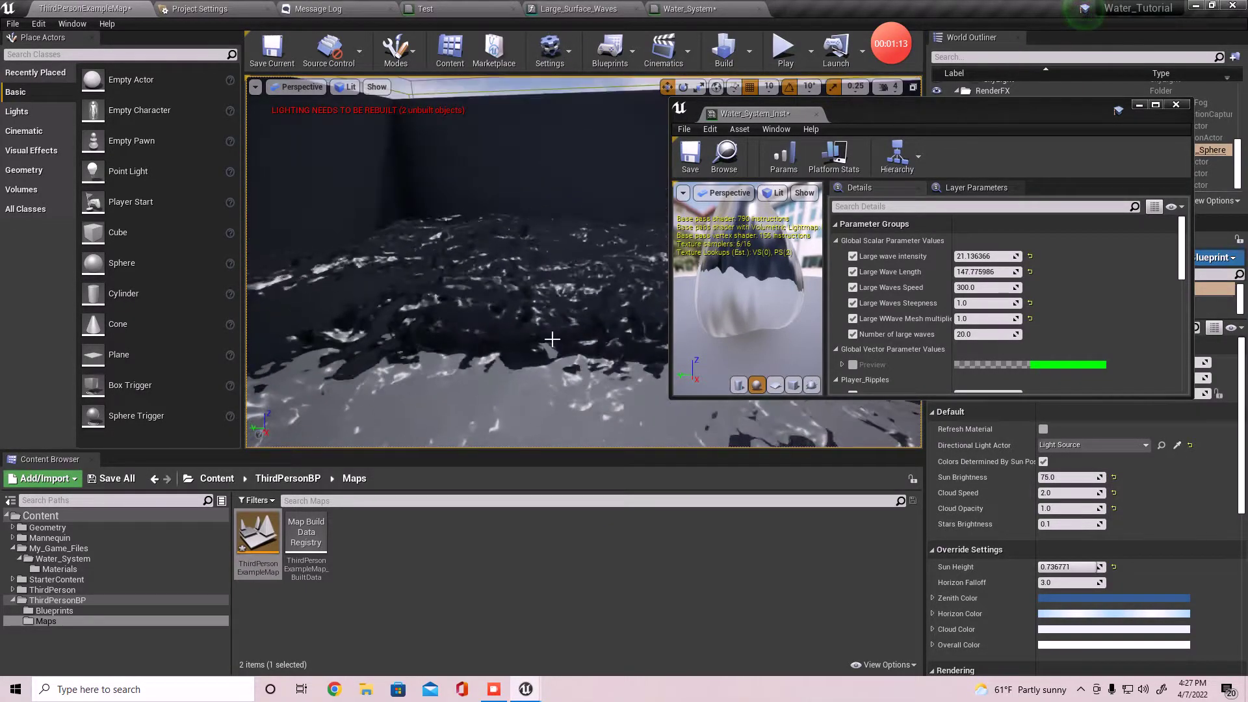
# Reset Large wave intensity to its default and set Large Wave Length to 1000 in the water material instance.
pyautogui.click(1029, 256)
pyautogui.click(1029, 271)
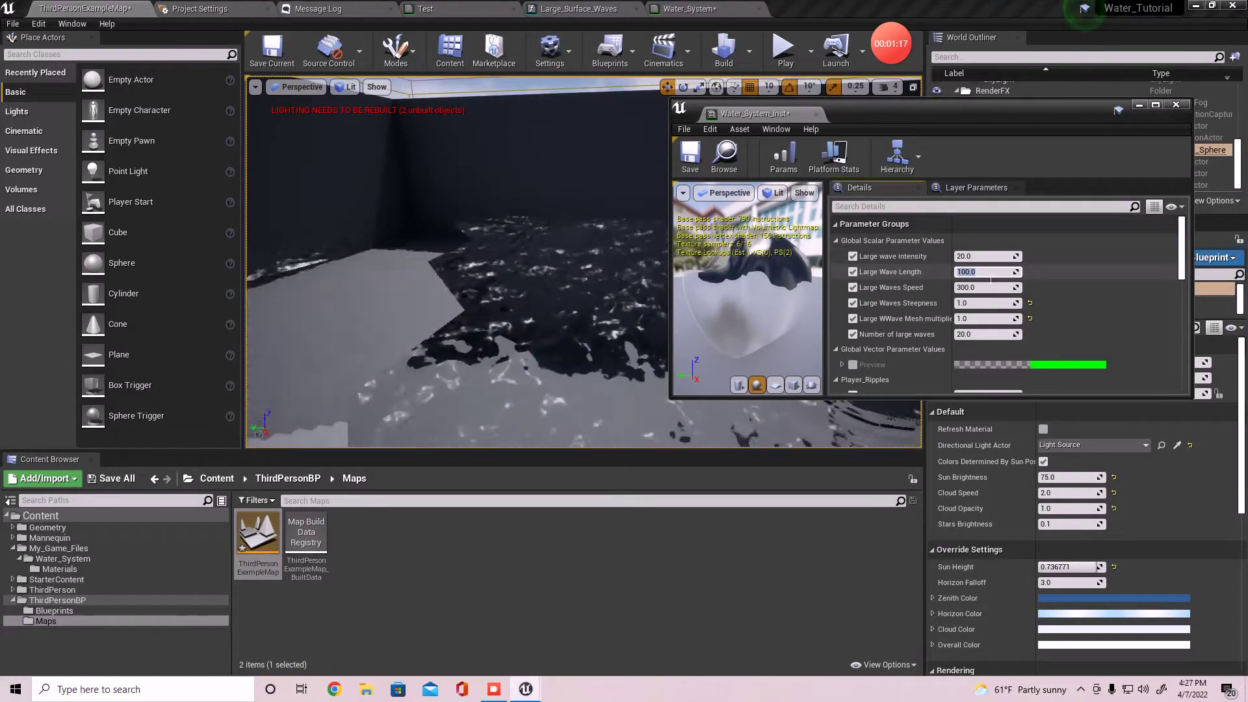
pyautogui.press('Return')
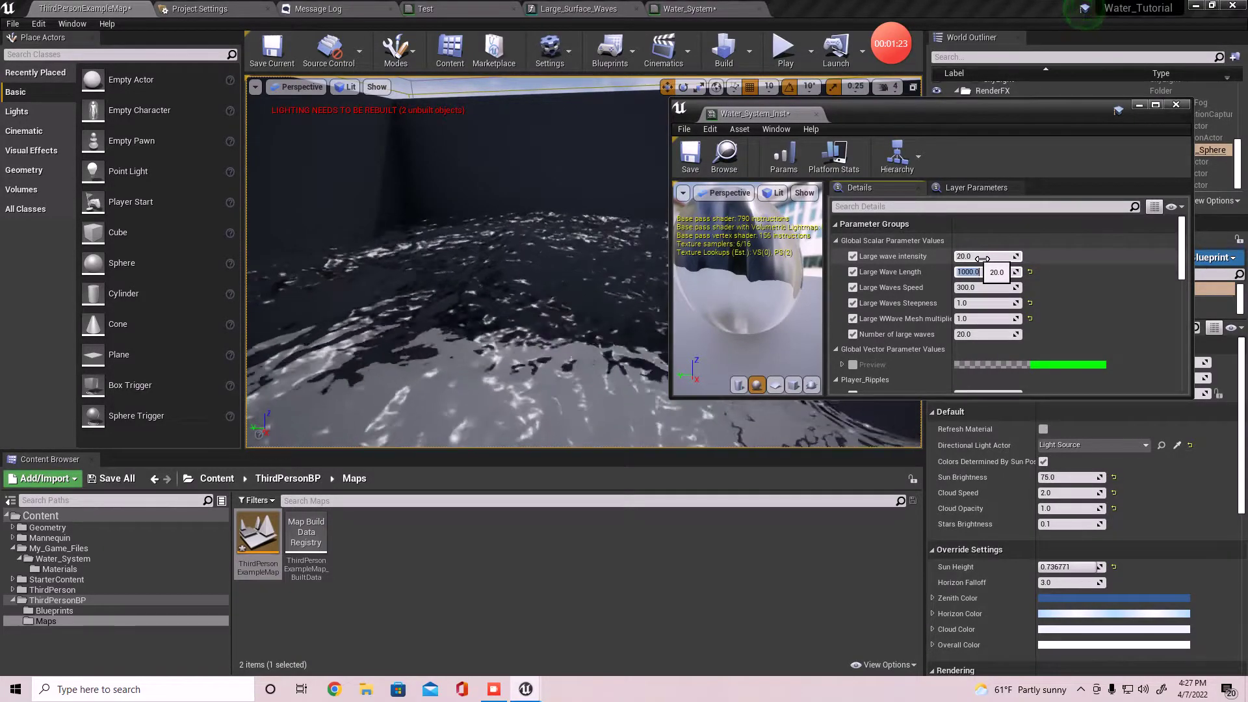
# Set Large Wave Length to 500 in the water material instance.
pyautogui.click(982, 257)
pyautogui.moveTo(585, 311); pyautogui.dragTo(435, 302, button='right')
pyautogui.moveTo(520, 260); pyautogui.dragTo(520, 259, button='right')
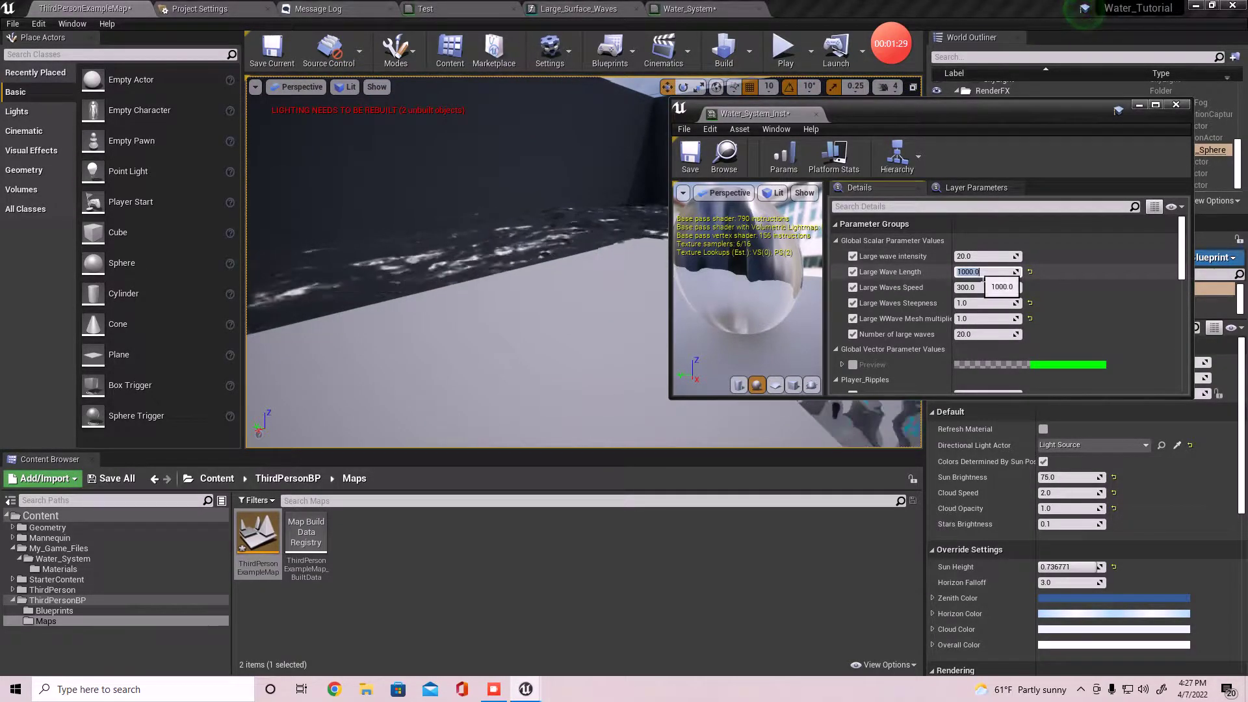
pyautogui.write('500')
pyautogui.press('Return')
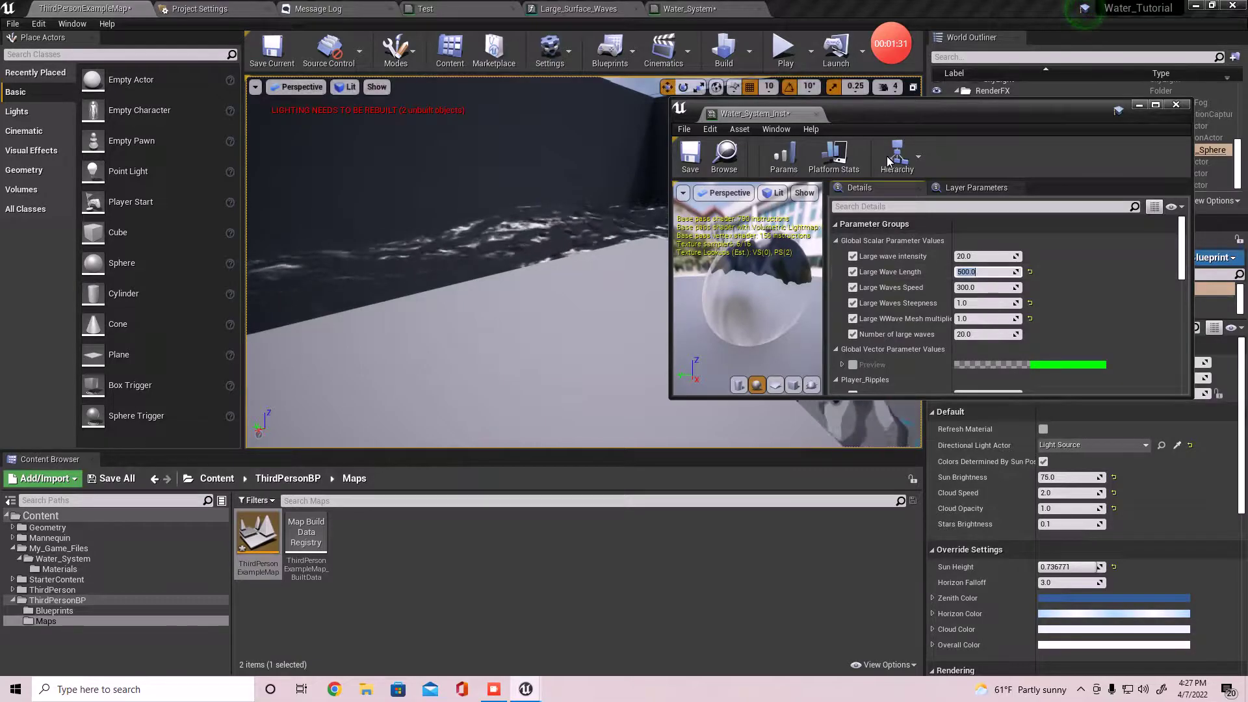
# Dock the Water_System_Inst editor with the other editors and examine the water around the level's blocks.
pyautogui.moveTo(776, 115); pyautogui.dragTo(833, 3)
pyautogui.click(725, 4)
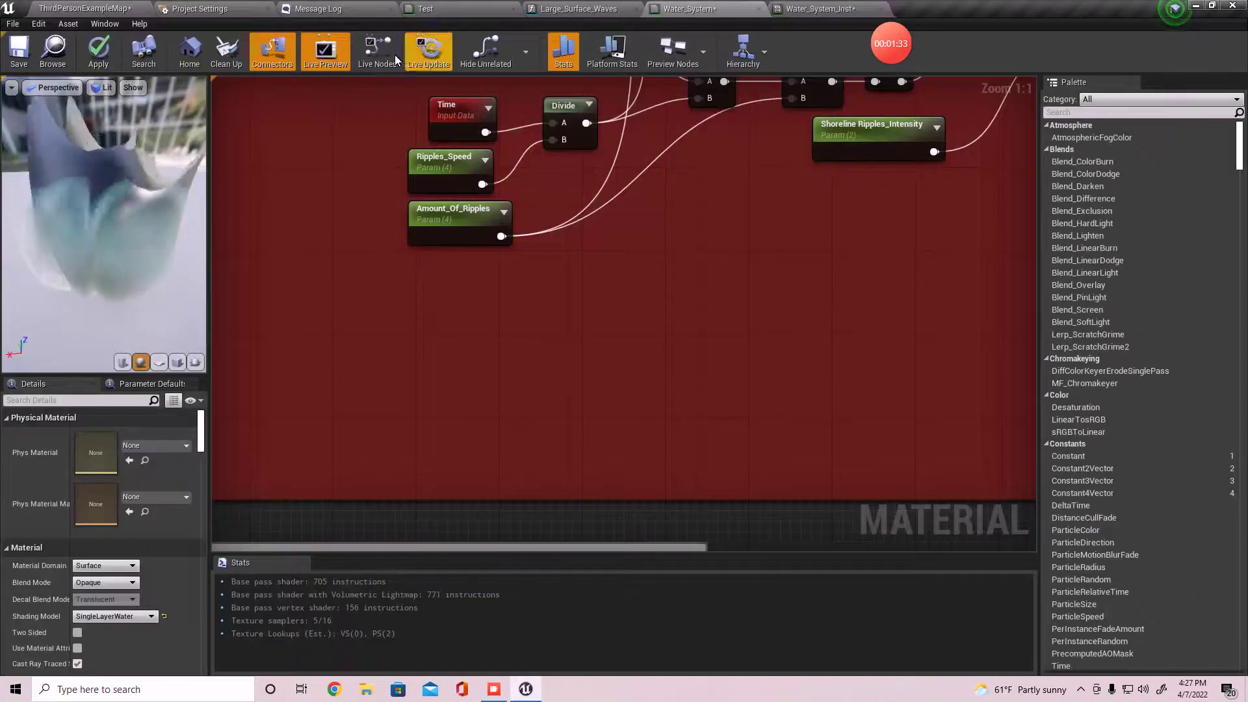
pyautogui.click(103, 7)
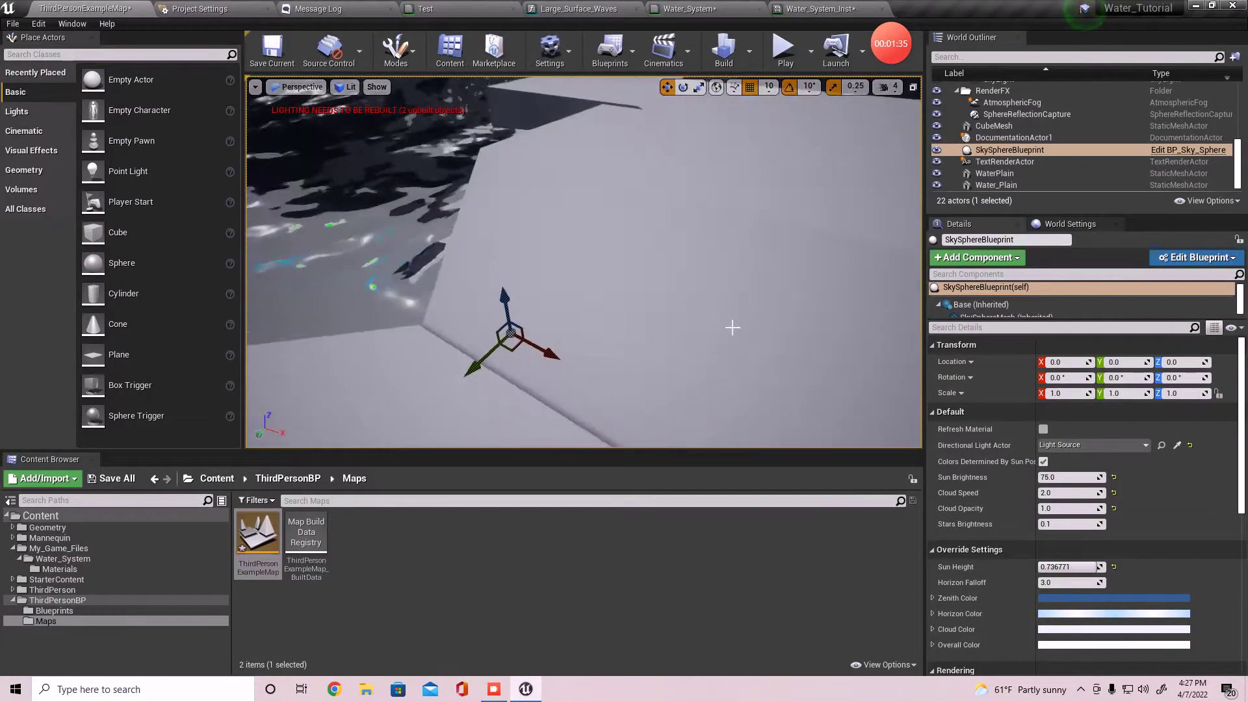
pyautogui.moveTo(585, 260); pyautogui.dragTo(761, 256, button='right')
pyautogui.moveTo(611, 282); pyautogui.dragTo(627, 277, button='right')
# Float the Water_System_Inst editor over the level and set Large wave intensity to 5.
pyautogui.click(820, 8)
pyautogui.moveTo(829, 8); pyautogui.dragTo(773, 157)
pyautogui.click(84, 8)
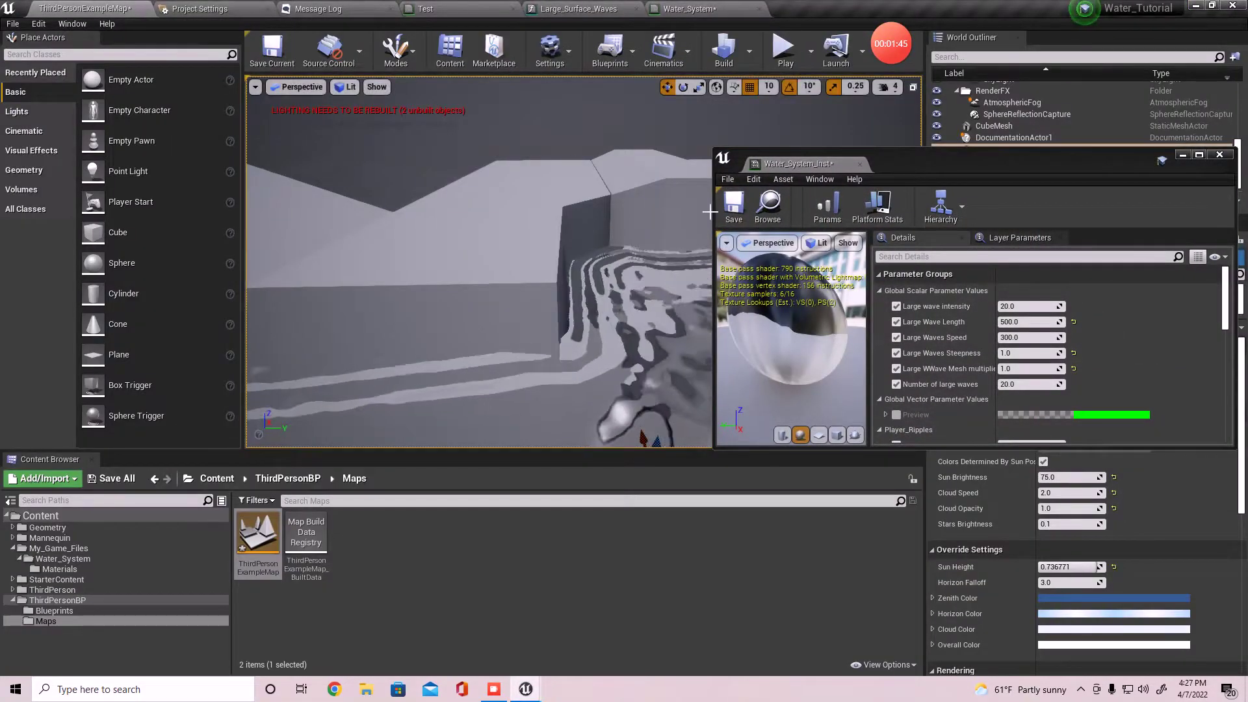
pyautogui.click(1020, 307)
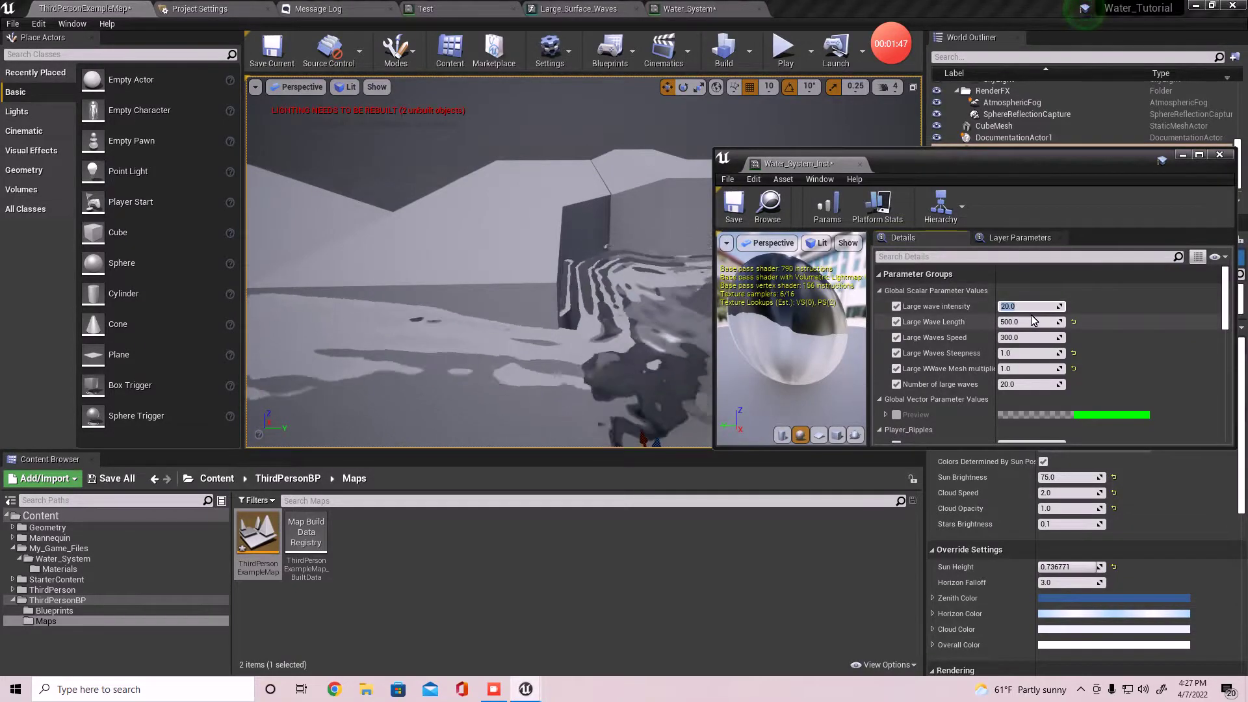
pyautogui.press('Return')
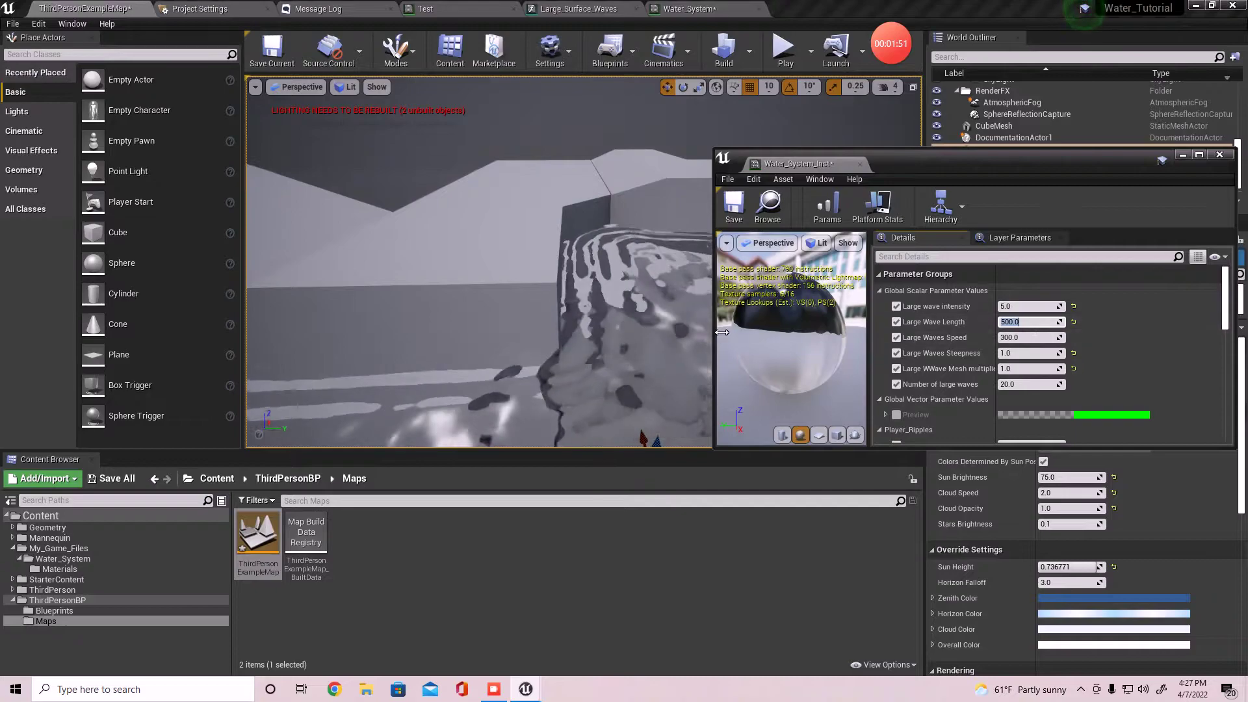
# Set Large Wave Length to 300 in the water material instance.
pyautogui.moveTo(696, 340); pyautogui.dragTo(351, 340, button='right')
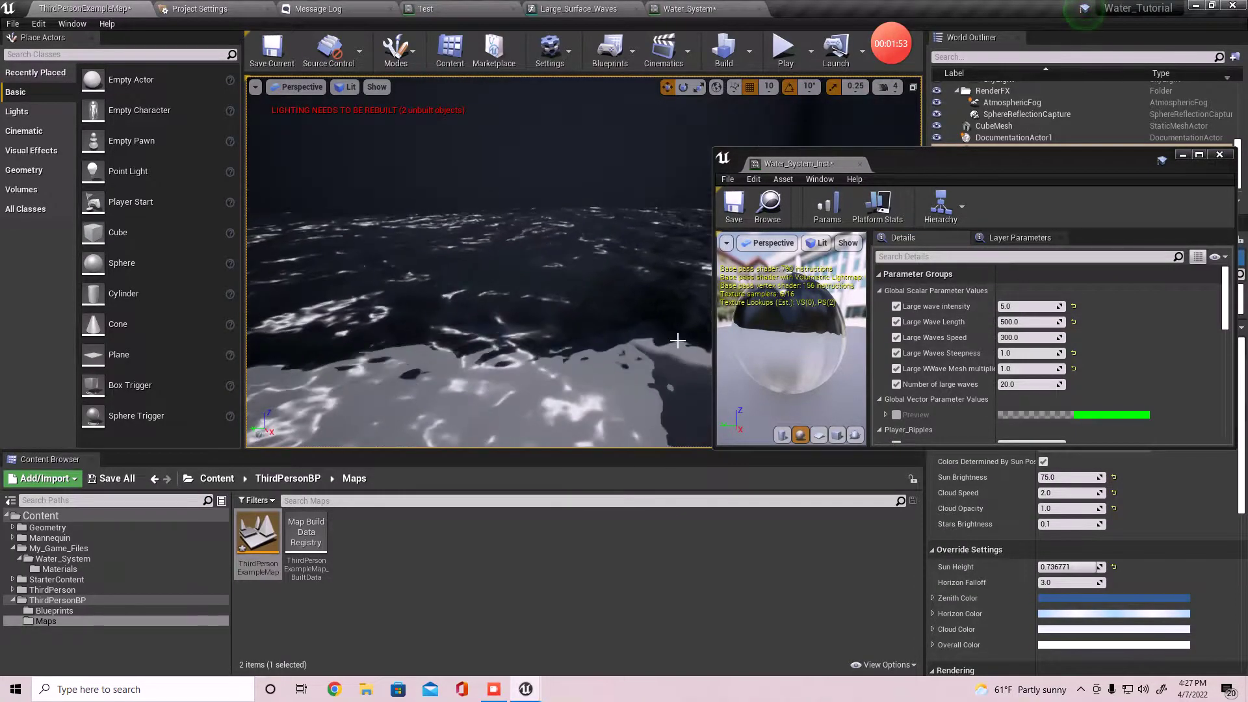
pyautogui.click(1018, 323)
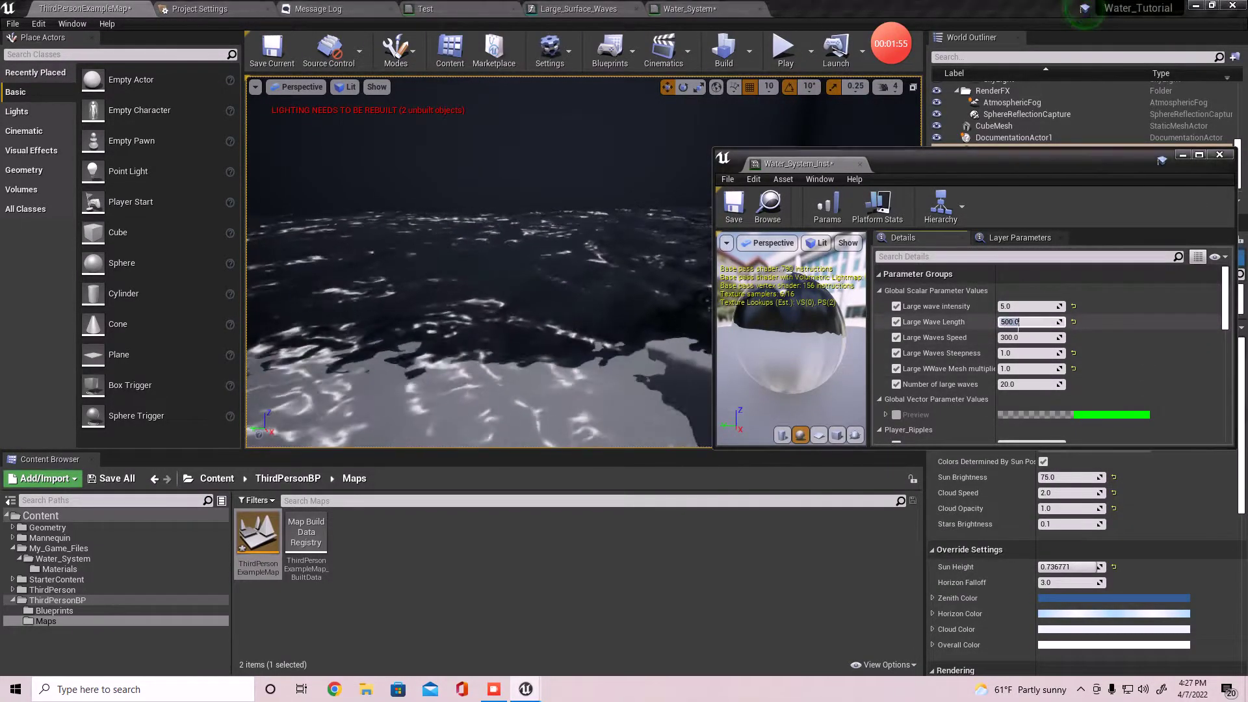
pyautogui.write('300')
pyautogui.press('Return')
pyautogui.moveTo(376, 325)
pyautogui.mouseDown(button='right')
pyautogui.moveTo(455, 315)
pyautogui.moveTo(375, 305)
pyautogui.moveTo(375, 330)
pyautogui.moveTo(375, 315)
pyautogui.mouseUp(button='right')
# Dock the Water_System_Inst editor and apply the pending changes to the Water_System material.
pyautogui.moveTo(796, 163); pyautogui.dragTo(824, 5)
pyautogui.click(726, 10)
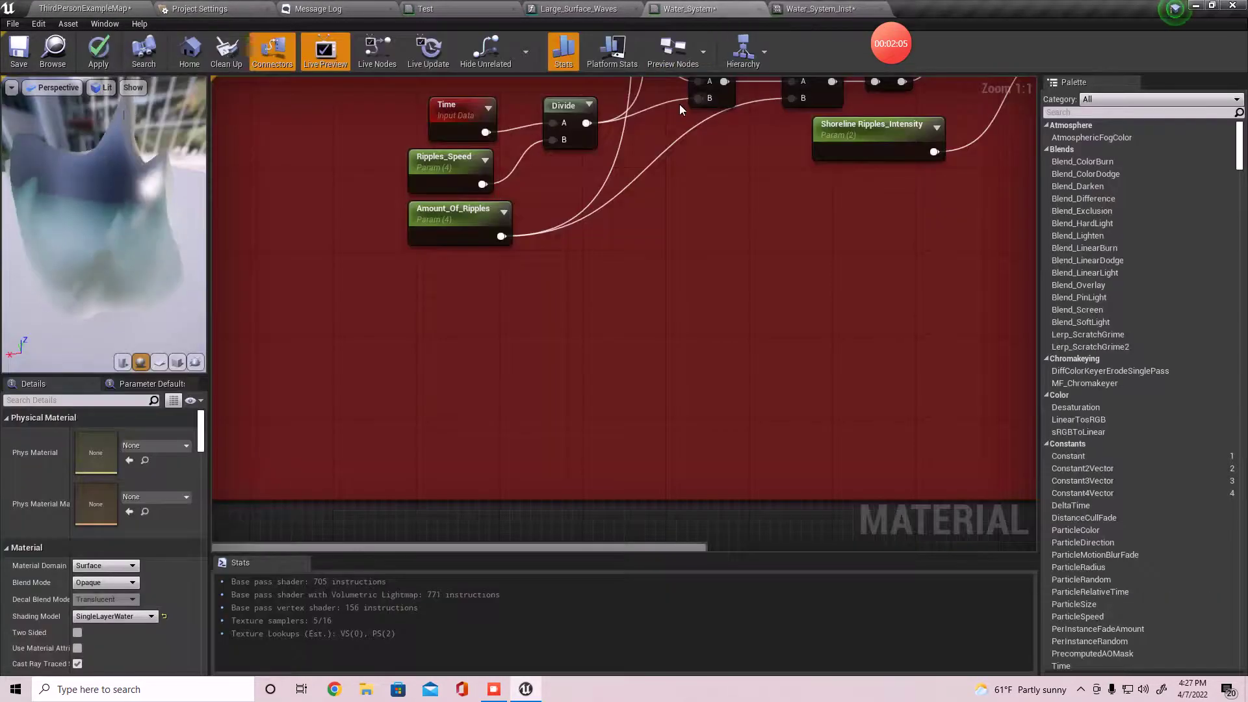
pyautogui.scroll(-3, 679, 104)
pyautogui.click(70, 8)
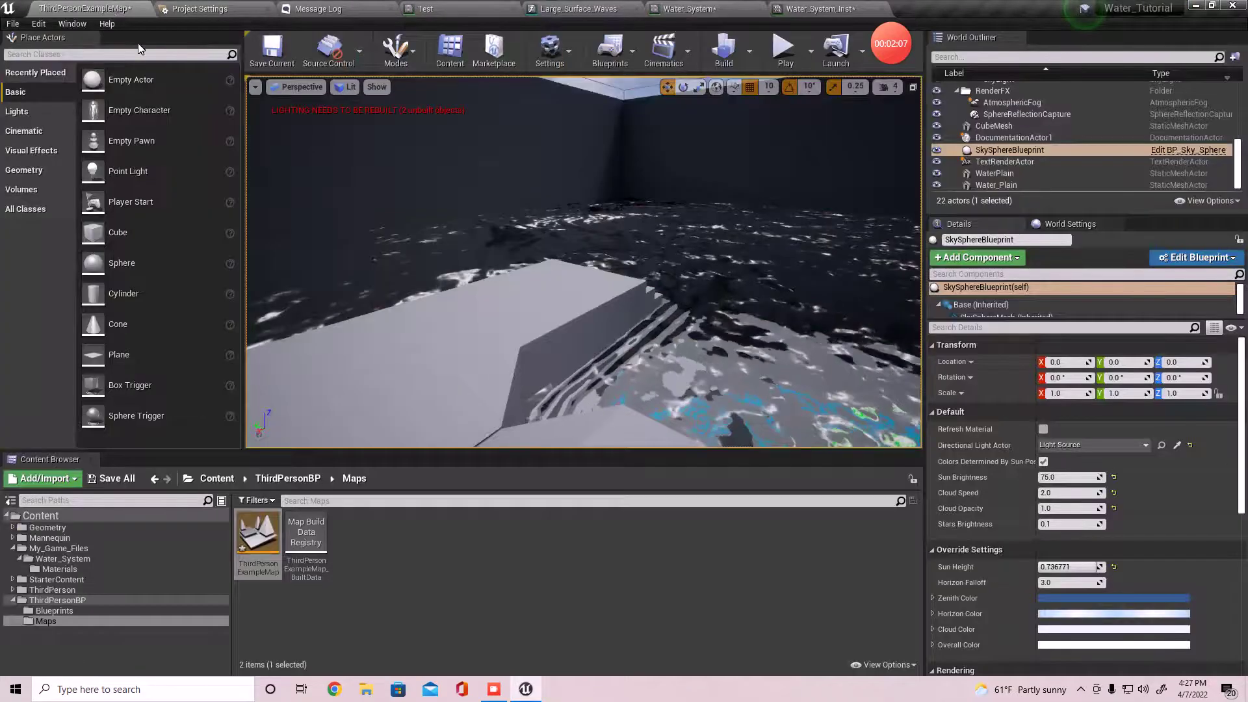
pyautogui.moveTo(583, 260); pyautogui.dragTo(572, 285, button='right')
pyautogui.click(688, 8)
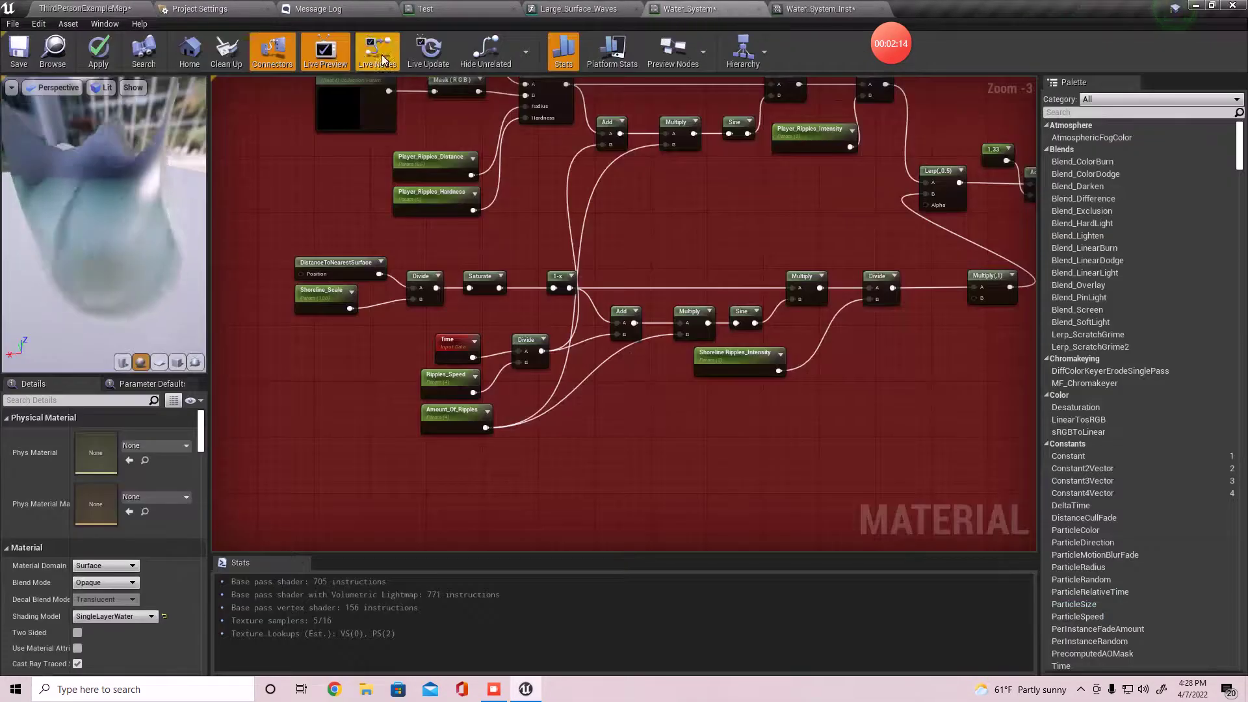
pyautogui.click(99, 52)
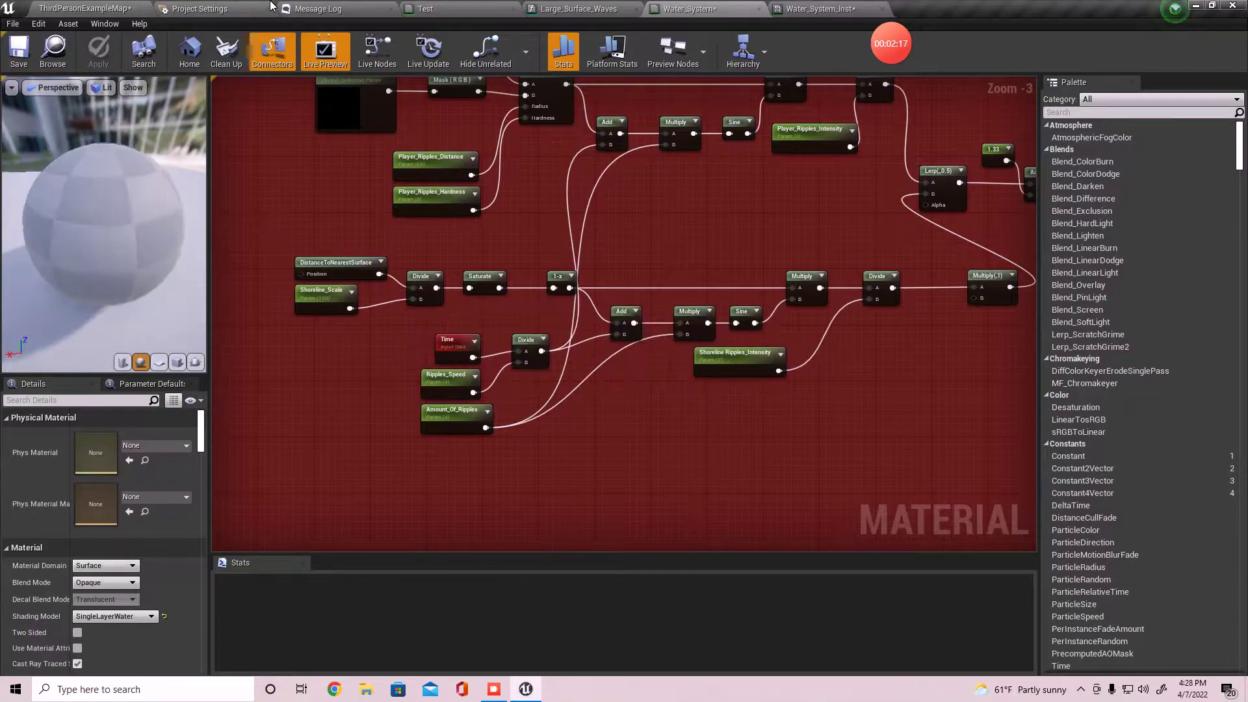
# Lower the WaterPlain mesh in the level to a Z location of 180 and inspect the water around the stairs.
pyautogui.click(72, 6)
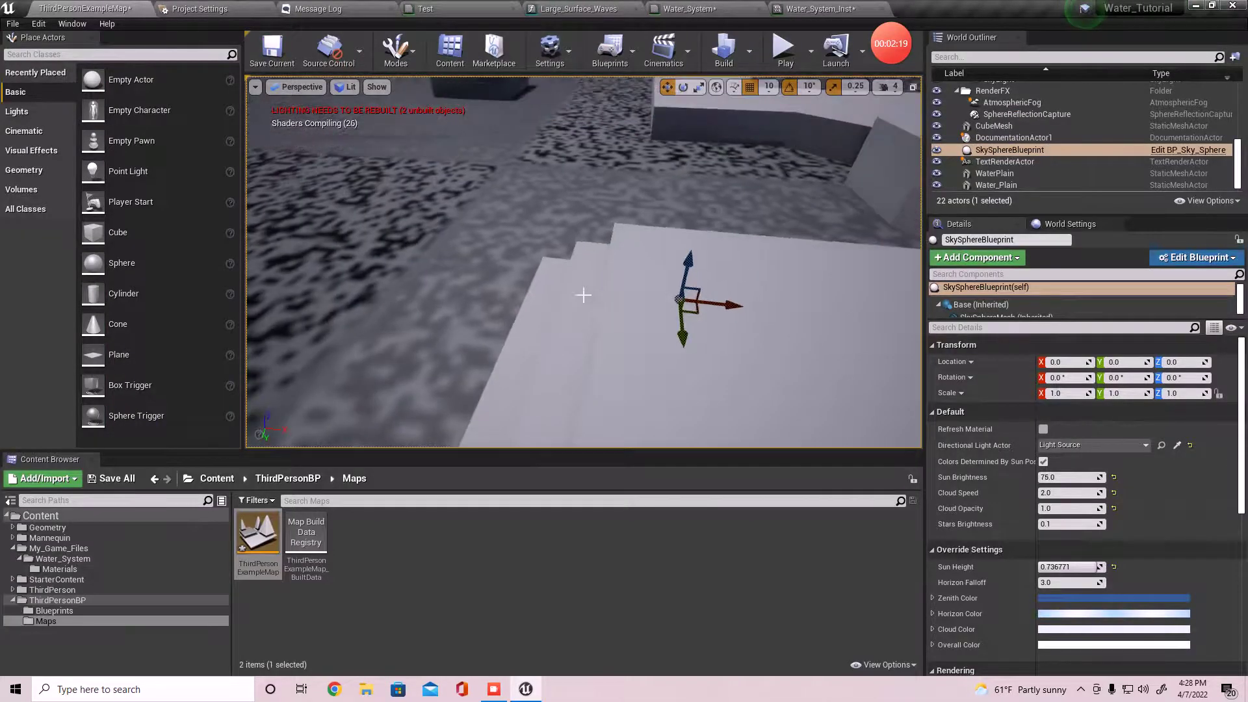
pyautogui.moveTo(586, 292); pyautogui.dragTo(578, 288, button='right')
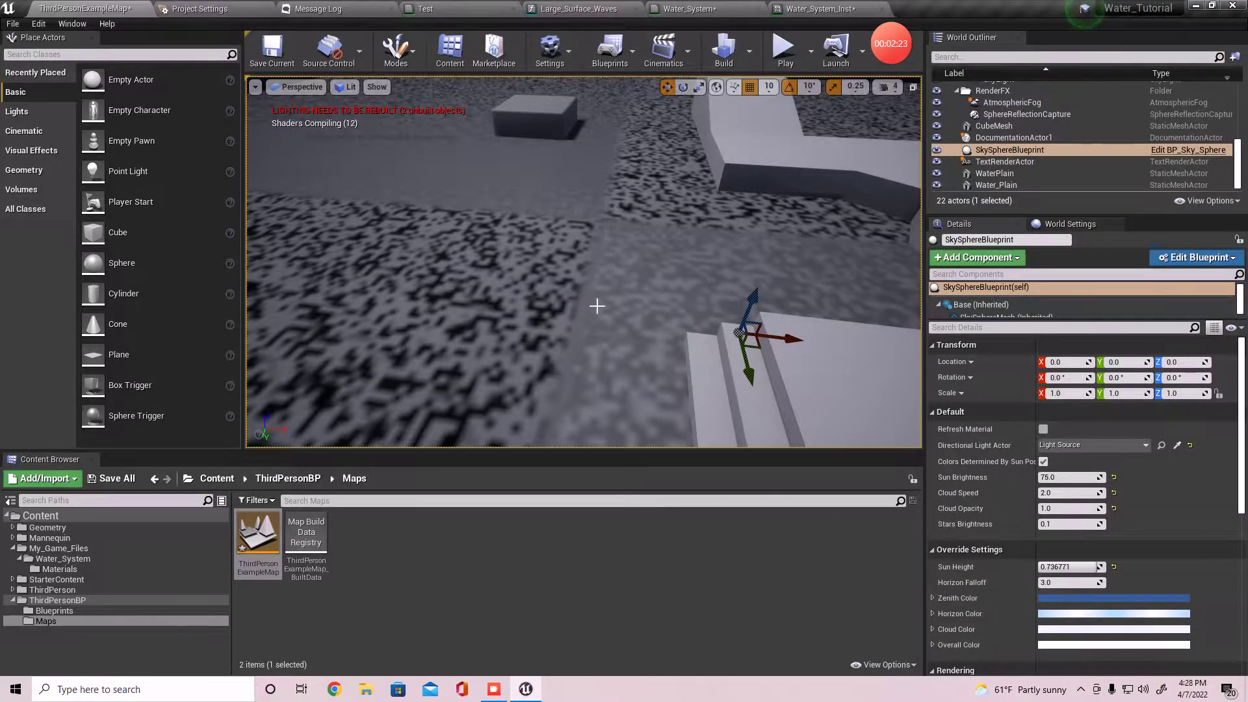
pyautogui.moveTo(543, 328)
pyautogui.mouseDown(button='right')
pyautogui.moveTo(559, 289)
pyautogui.moveTo(567, 341)
pyautogui.moveTo(524, 319)
pyautogui.mouseUp(button='right')
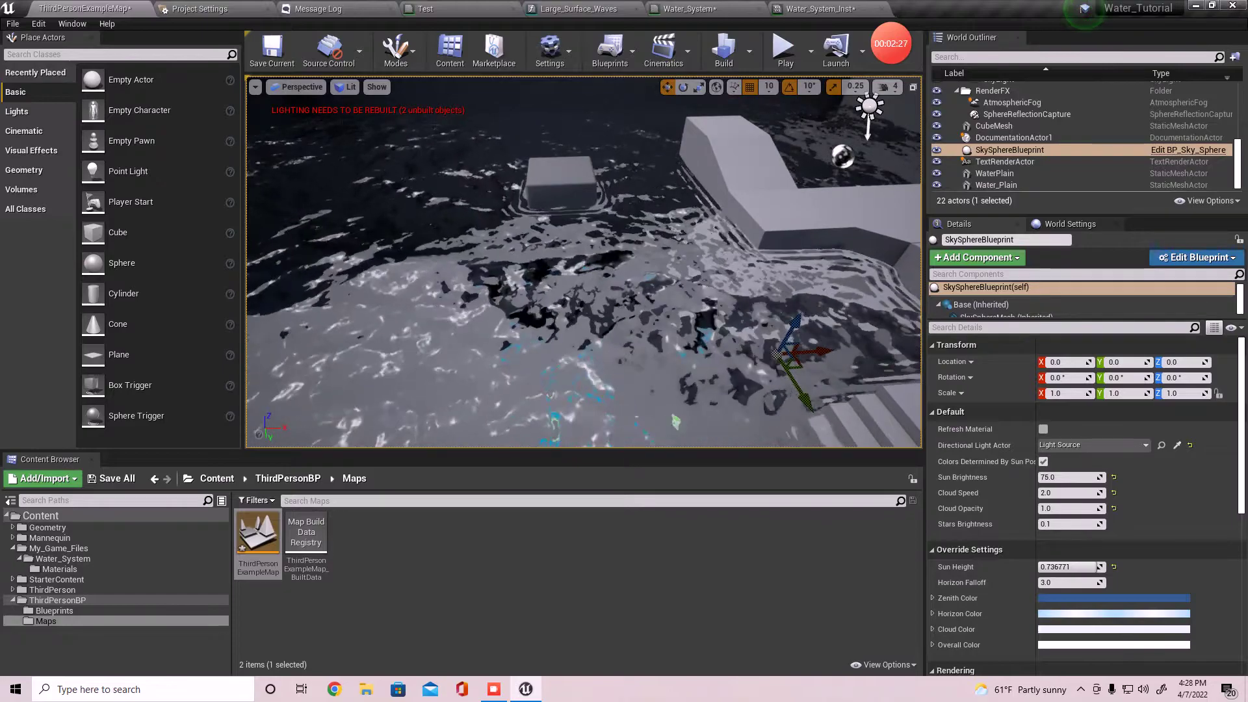
pyautogui.click(708, 293)
pyautogui.moveTo(717, 304); pyautogui.dragTo(712, 286, button='right')
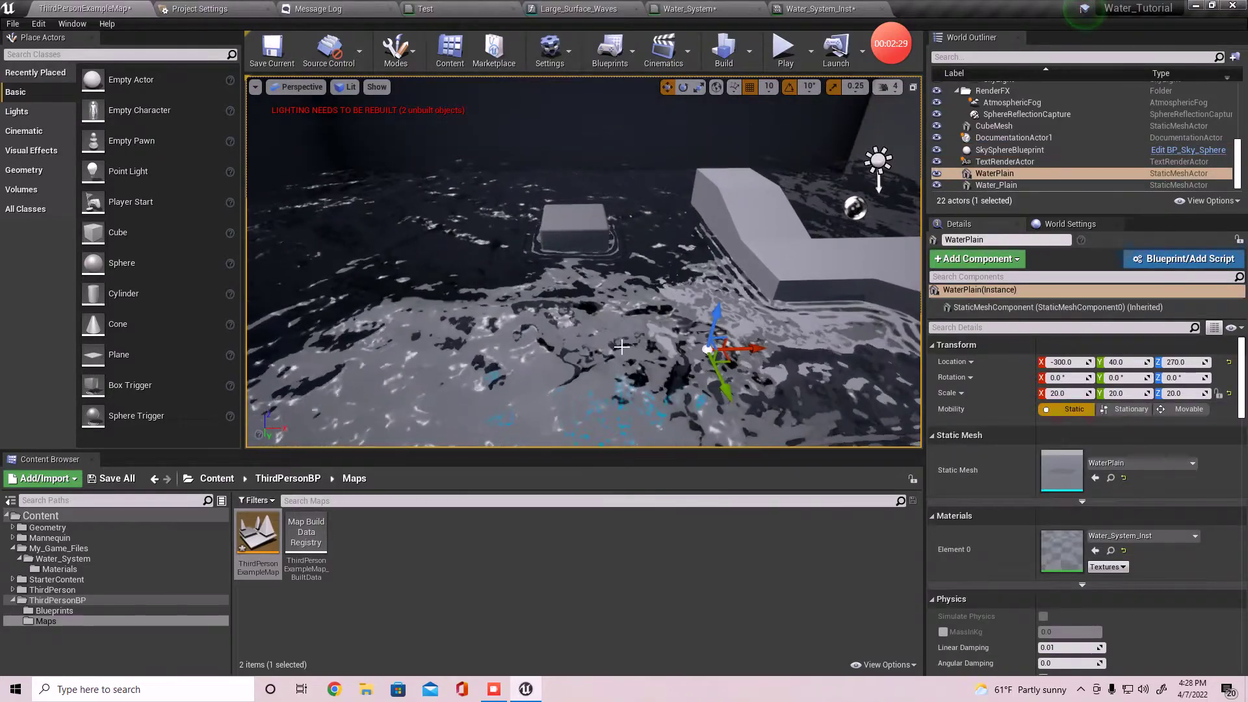
pyautogui.moveTo(621, 347)
pyautogui.mouseDown(button='right')
pyautogui.moveTo(615, 318)
pyautogui.moveTo(598, 342)
pyautogui.mouseUp(button='right')
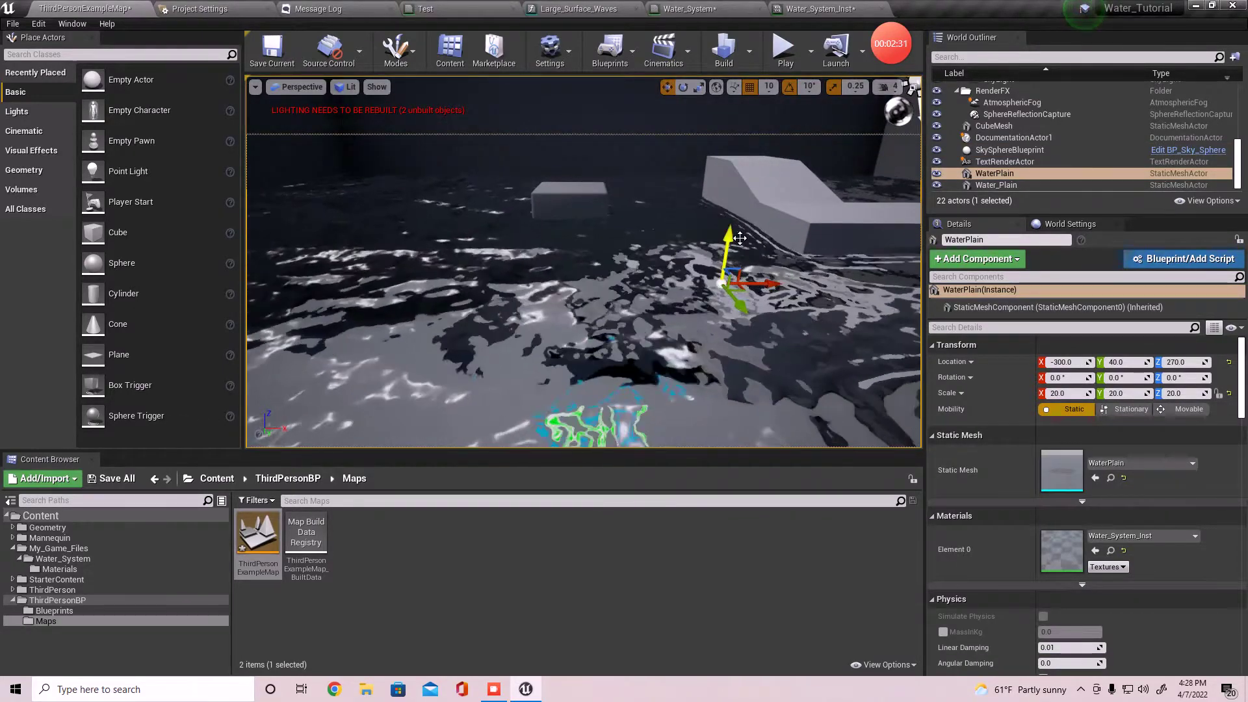
pyautogui.moveTo(676, 313); pyautogui.dragTo(647, 316, button='right')
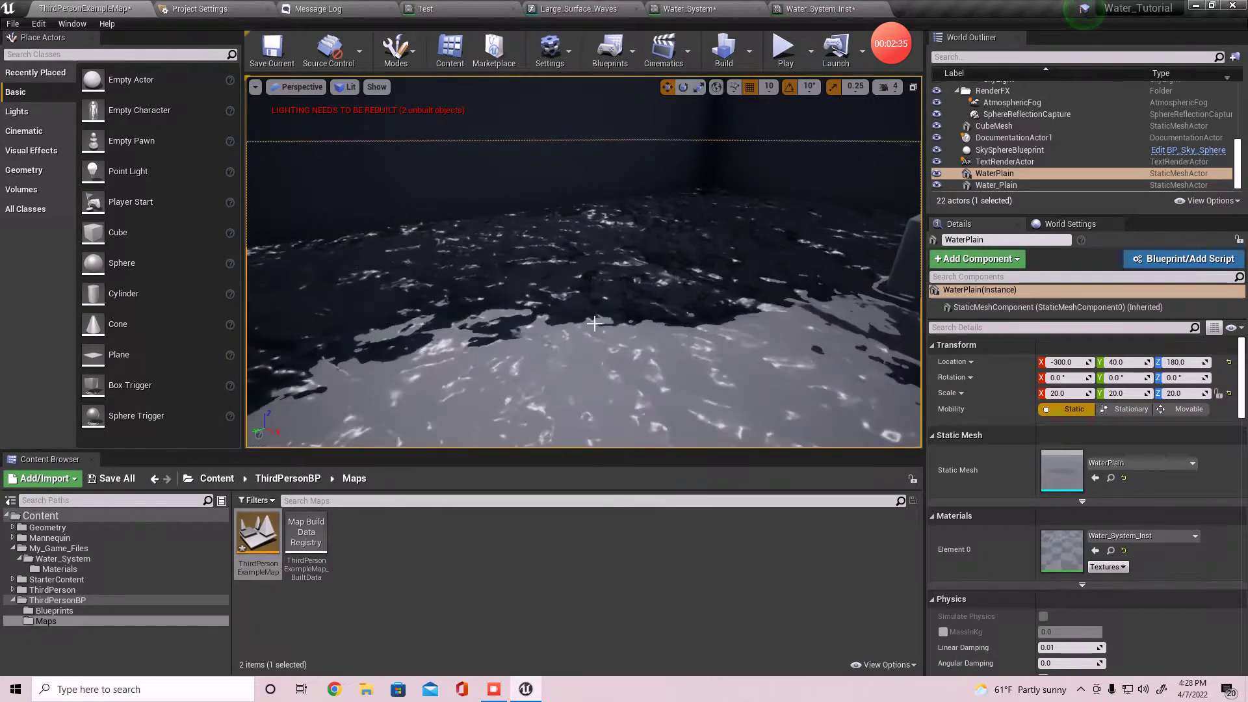
pyautogui.moveTo(699, 286); pyautogui.dragTo(851, 361, button='right')
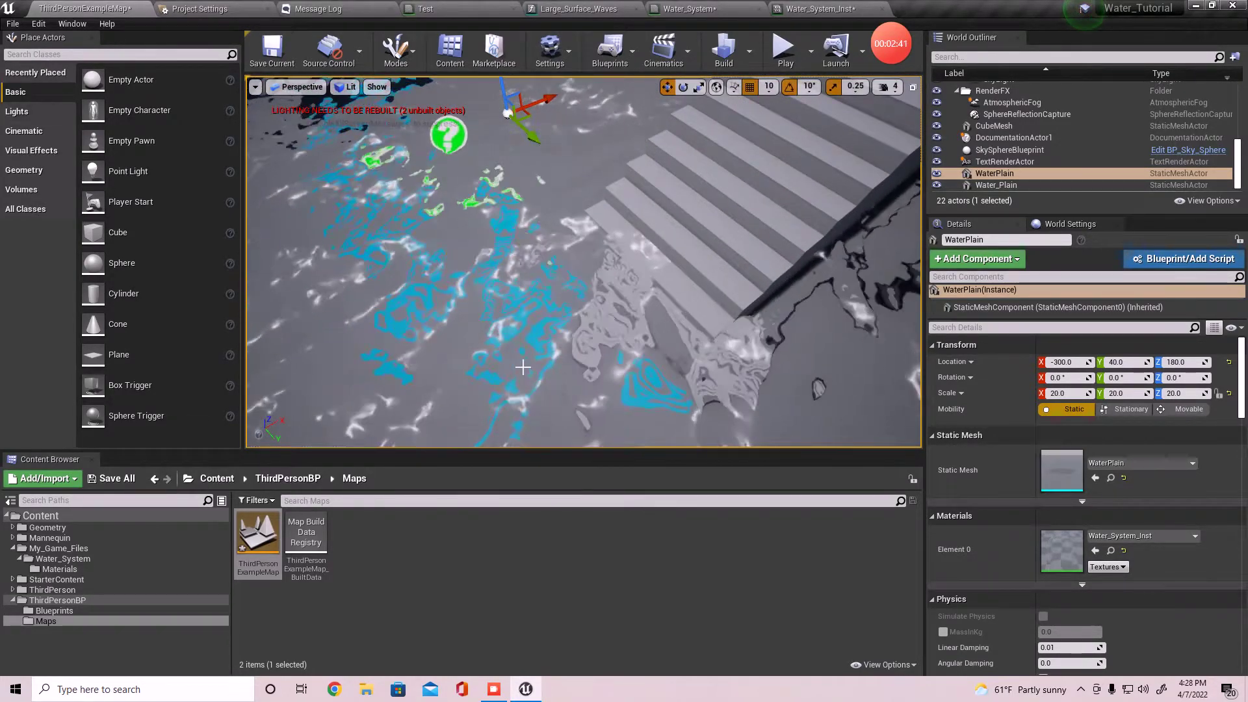
pyautogui.moveTo(624, 279); pyautogui.dragTo(575, 186, button='right')
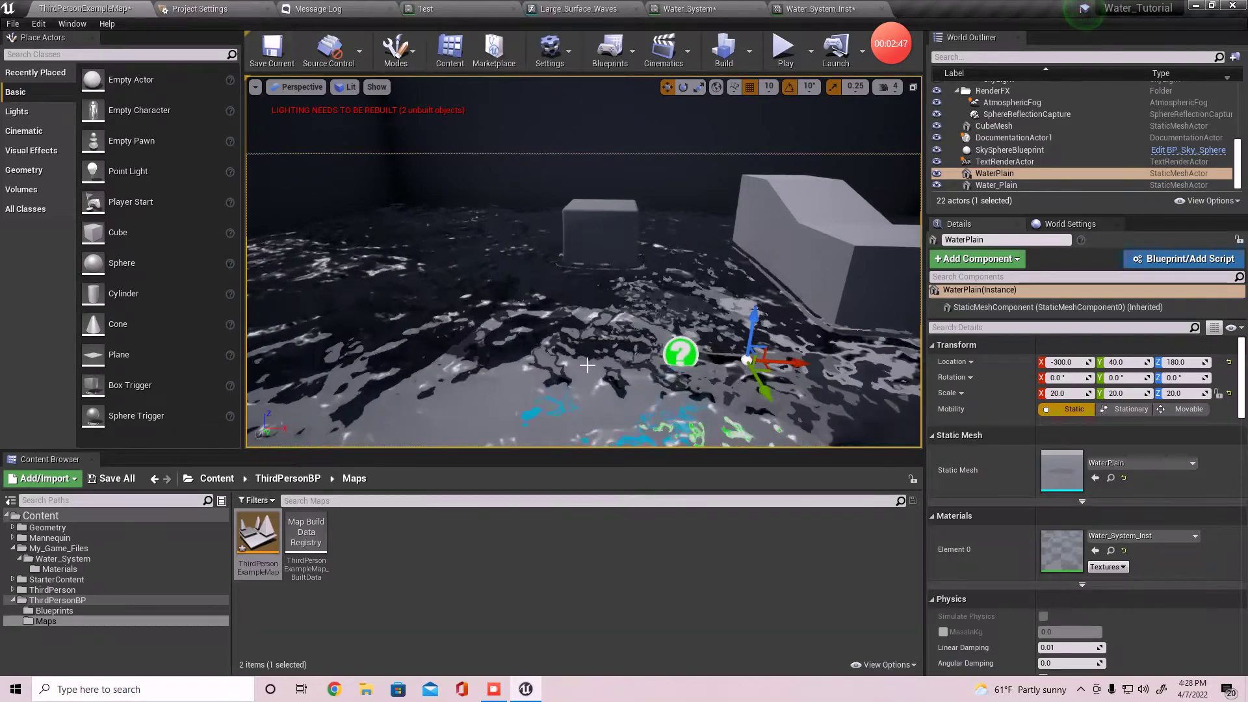
pyautogui.moveTo(731, 338)
pyautogui.mouseDown(button='right')
pyautogui.moveTo(709, 309)
pyautogui.moveTo(677, 416)
pyautogui.moveTo(718, 351)
pyautogui.mouseUp(button='right')
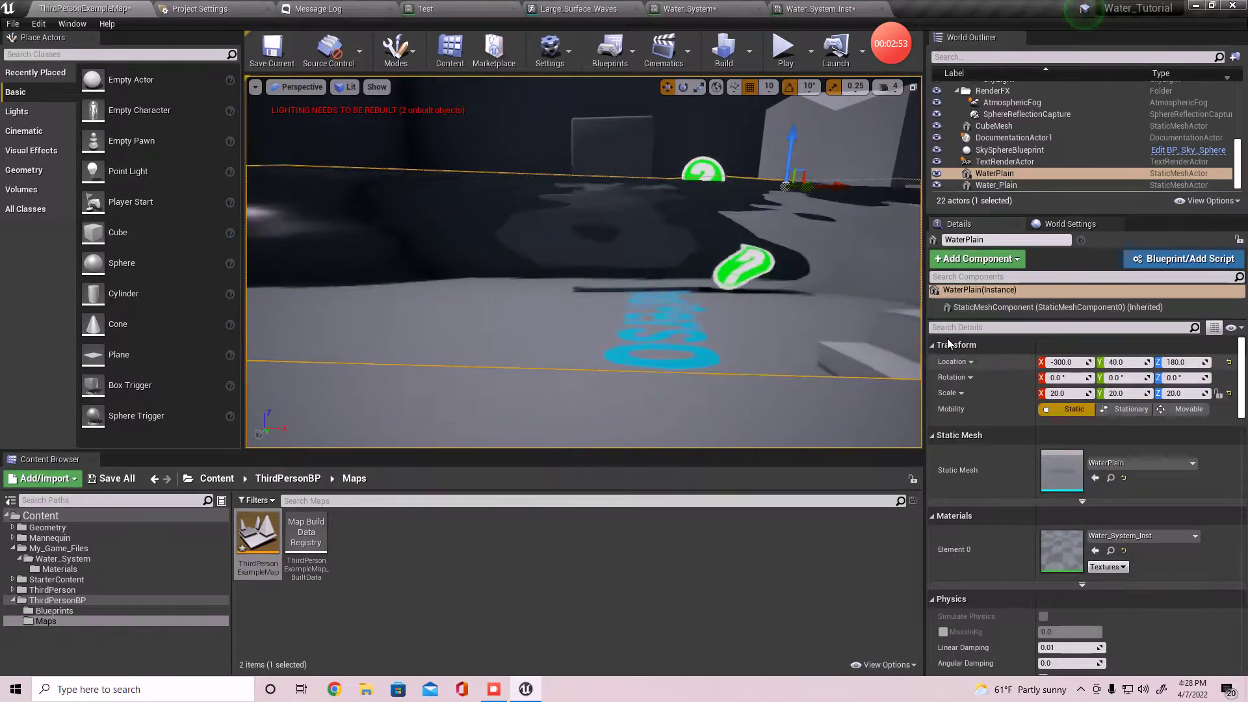
pyautogui.moveTo(741, 315); pyautogui.dragTo(754, 273, button='middle')
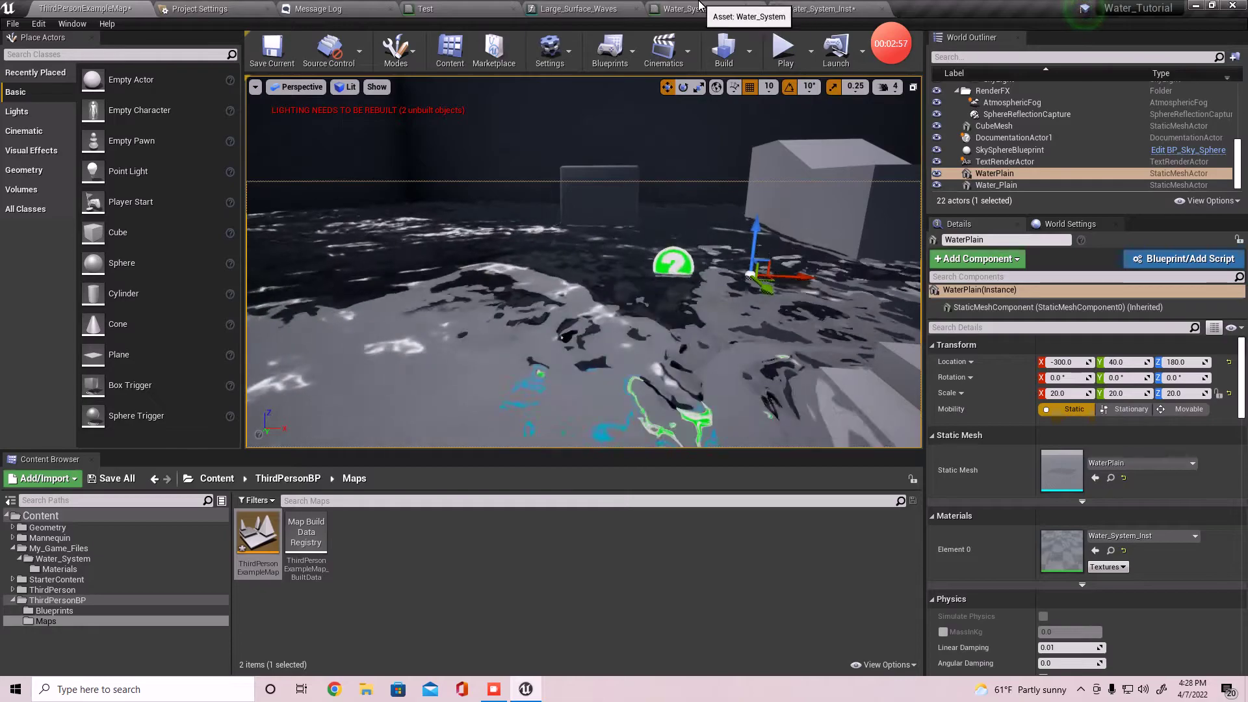
# Open the Water_System material graph and look over its large wave nodes and the Waves, Ripples and Single_Layer_Water_Material groups.
pyautogui.click(719, 6)
pyautogui.scroll(3, 620, 197)
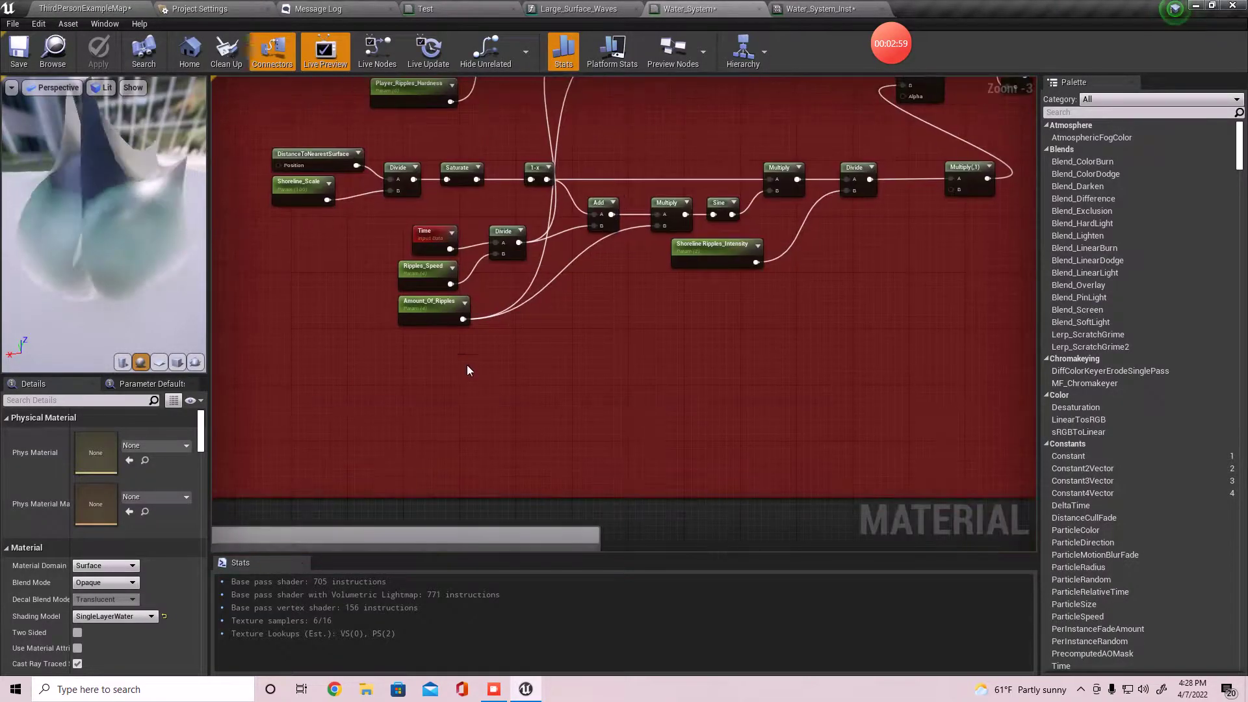
pyautogui.moveTo(469, 365); pyautogui.dragTo(605, 361, button='right')
pyautogui.rightClick(538, 390)
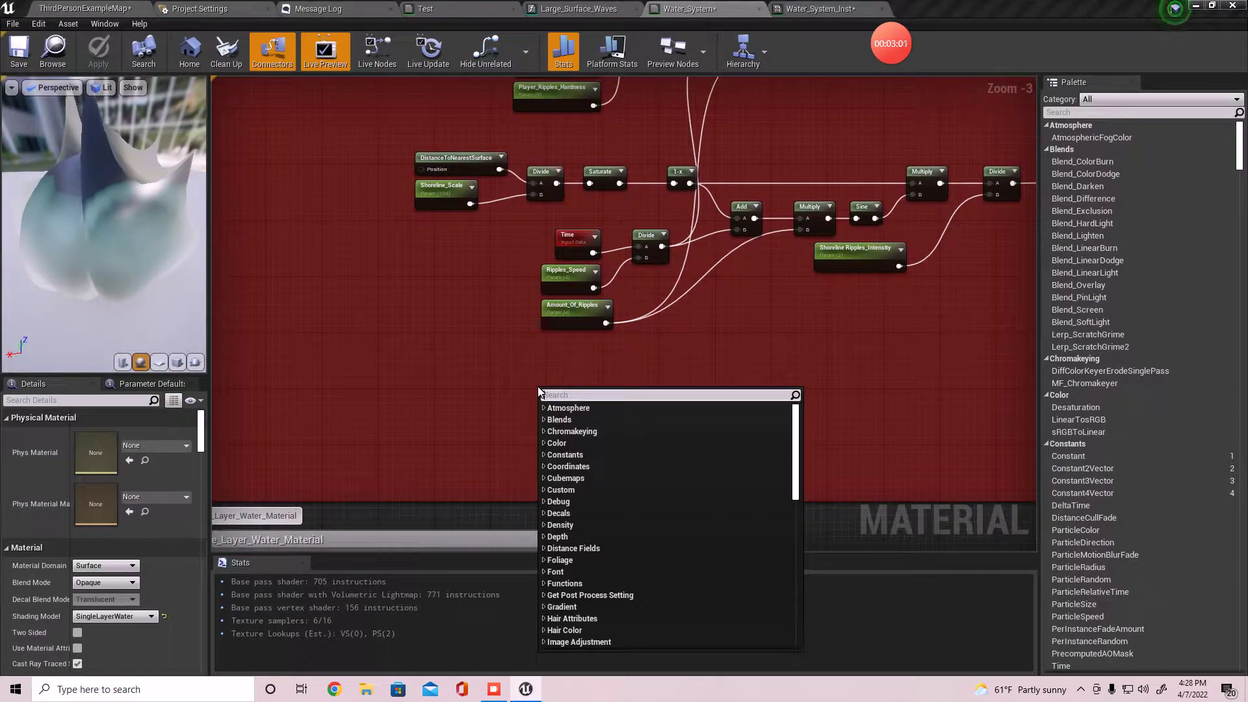
pyautogui.scroll(-7, 684, 338)
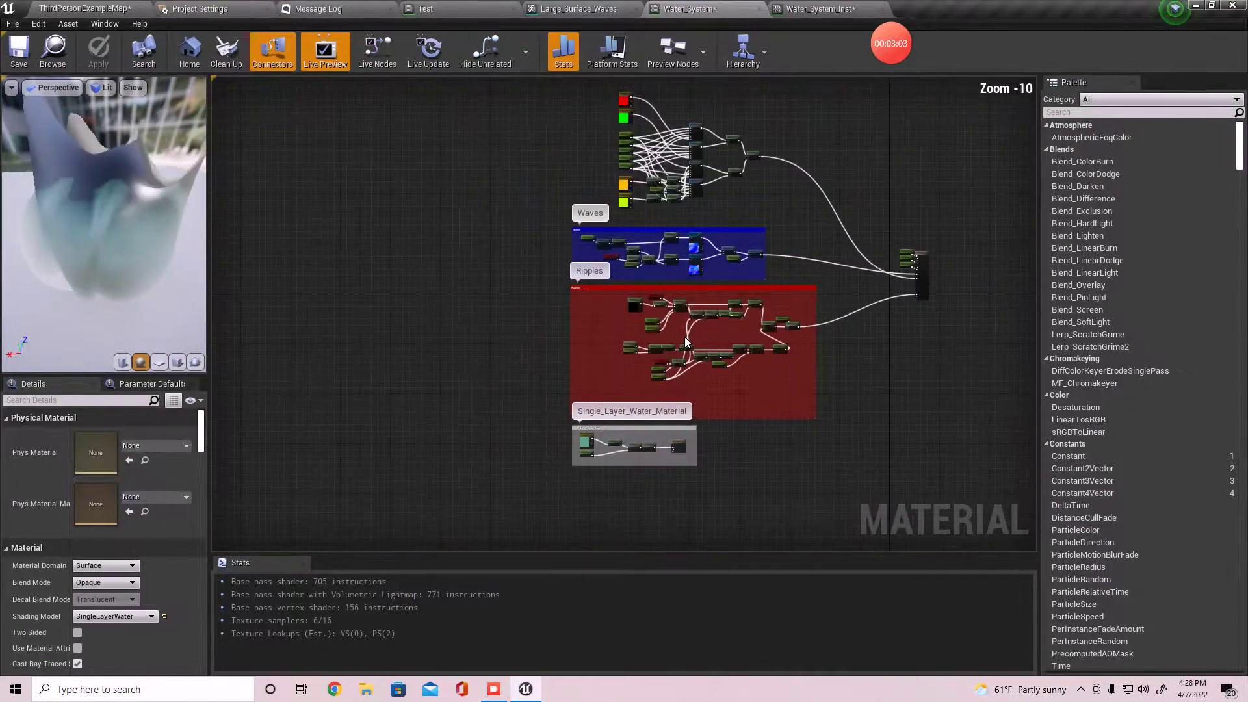
pyautogui.moveTo(731, 273); pyautogui.dragTo(788, 132, button='right')
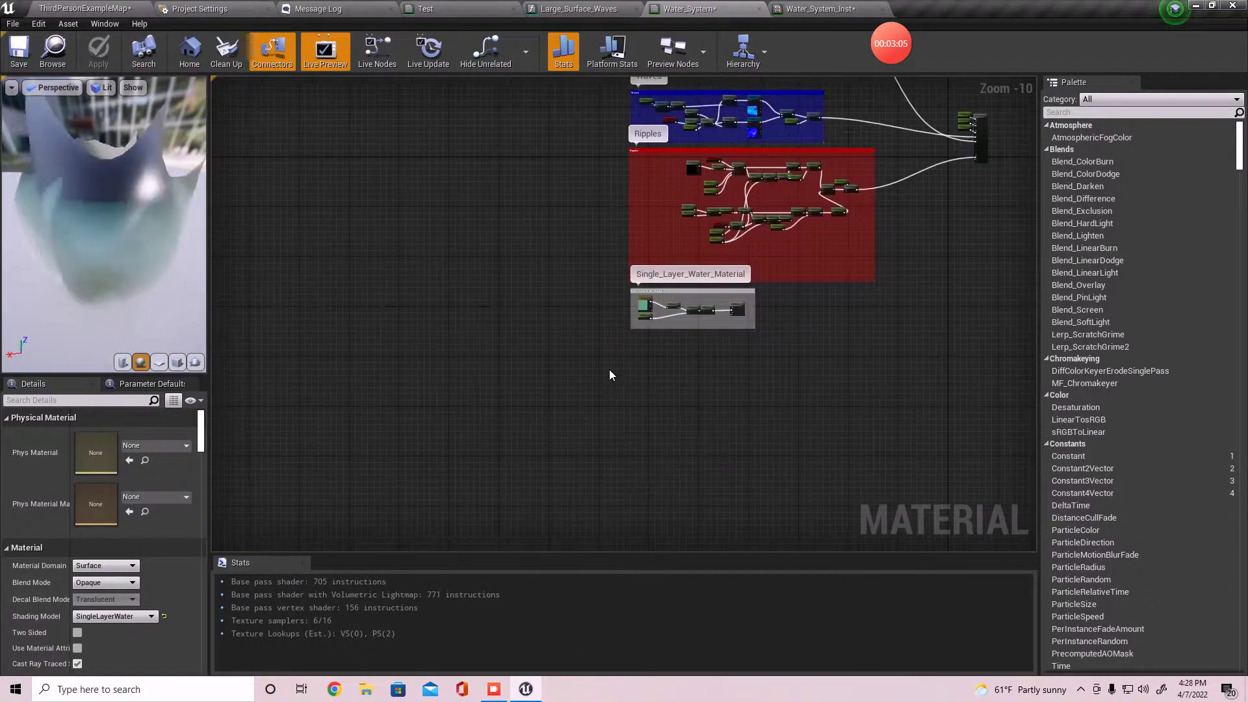
pyautogui.moveTo(533, 341); pyautogui.dragTo(494, 447, button='right')
pyautogui.moveTo(495, 446); pyautogui.dragTo(836, 181)
pyautogui.moveTo(837, 180); pyautogui.dragTo(763, 308, button='right')
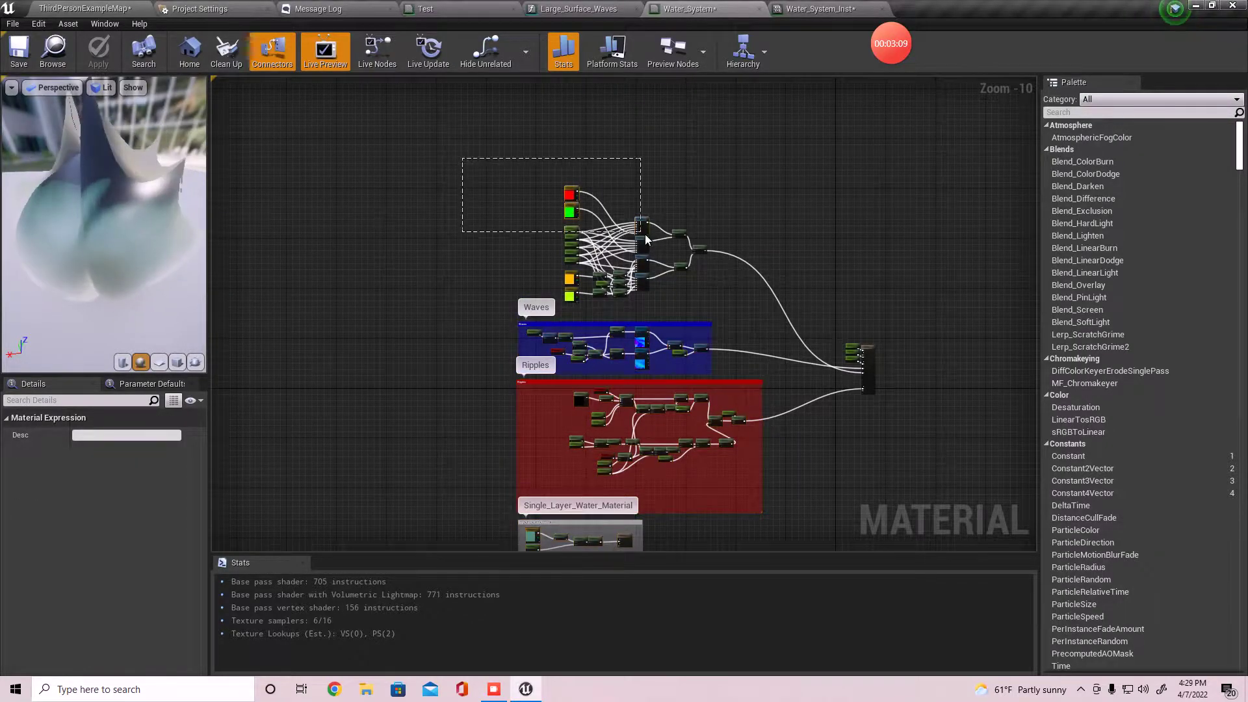
pyautogui.moveTo(703, 286); pyautogui.dragTo(725, 294)
pyautogui.scroll(9, 725, 294)
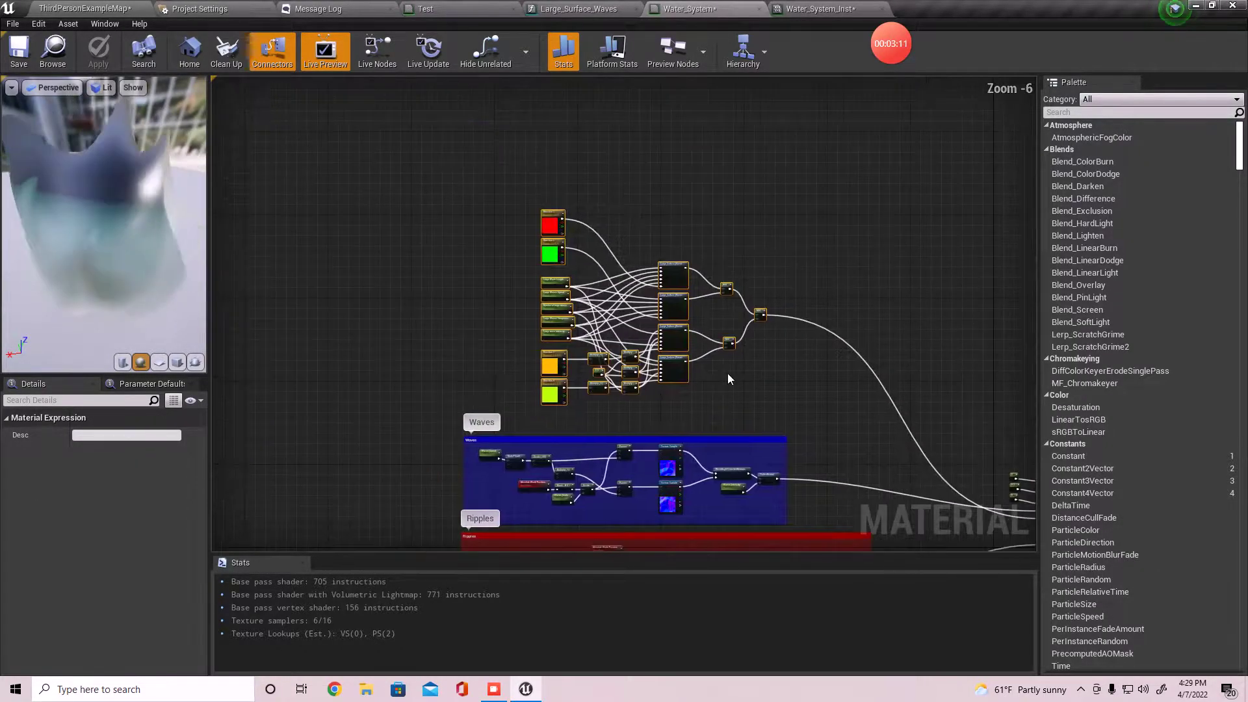
pyautogui.scroll(1, 727, 369)
pyautogui.moveTo(513, 368); pyautogui.dragTo(687, 443, button='right')
pyautogui.scroll(-2, 804, 387)
pyautogui.scroll(-5, 688, 443)
pyautogui.moveTo(783, 278); pyautogui.dragTo(722, 242, button='right')
pyautogui.scroll(4, 723, 242)
# Add a DistanceFieldGradient node in the Ripples group, below the Amount_Of_Ripples parameter.
pyautogui.rightClick(598, 386)
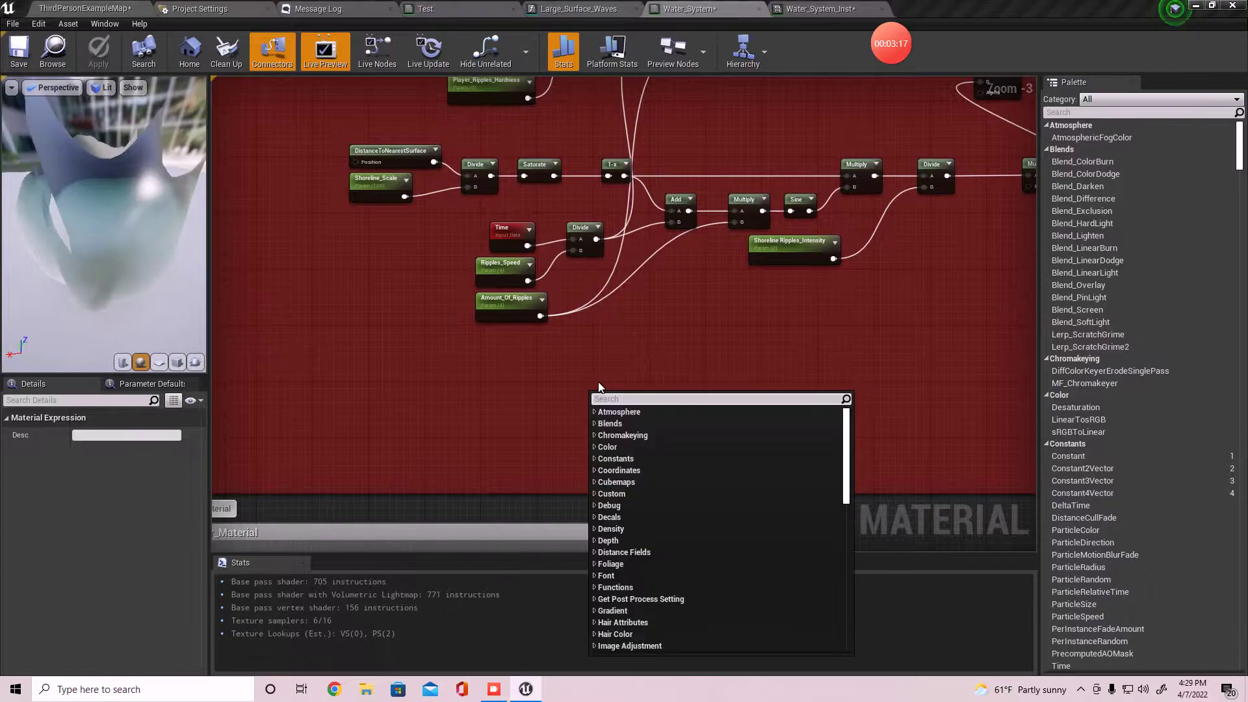
pyautogui.write('dis')
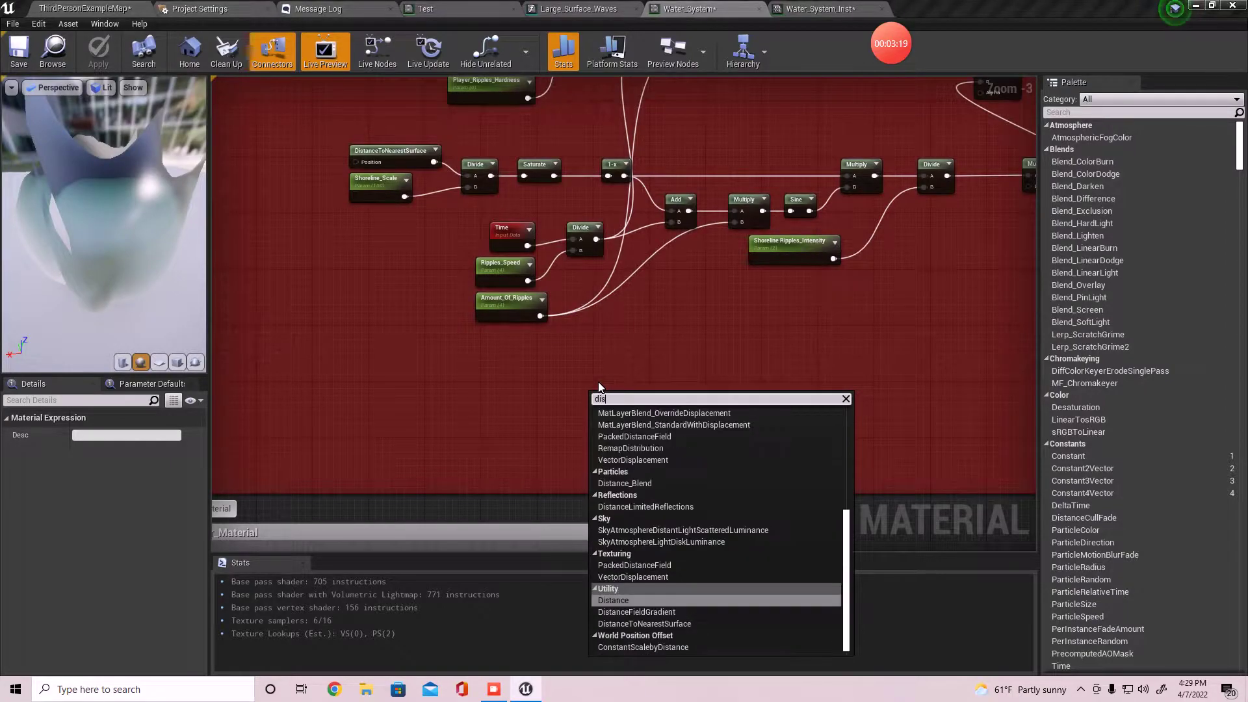
pyautogui.write('tance')
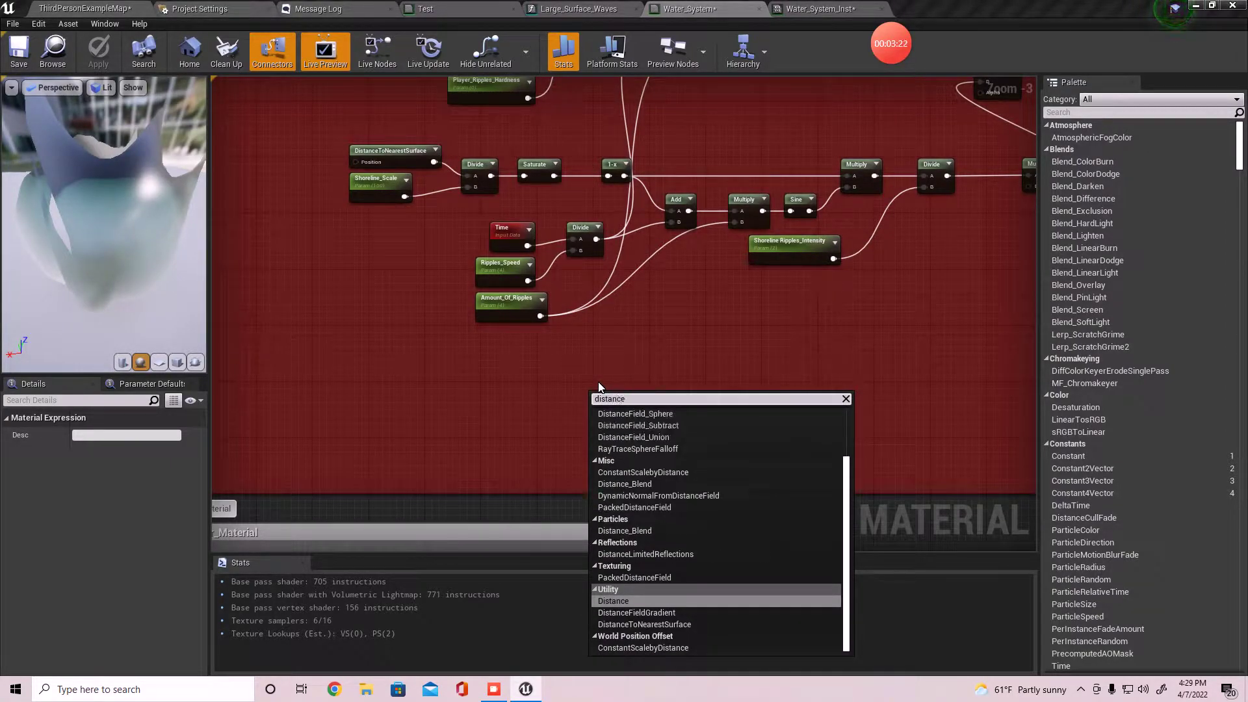
pyautogui.click(648, 614)
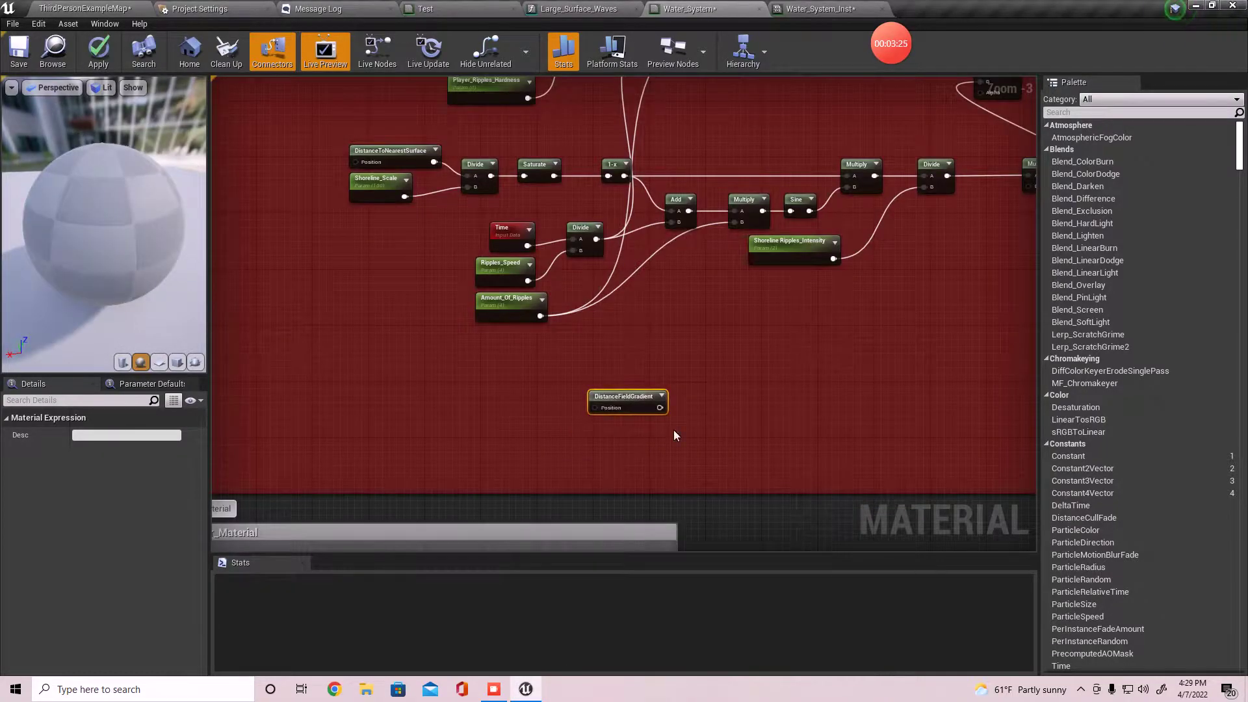
pyautogui.moveTo(643, 414); pyautogui.dragTo(481, 406)
pyautogui.scroll(3, 480, 406)
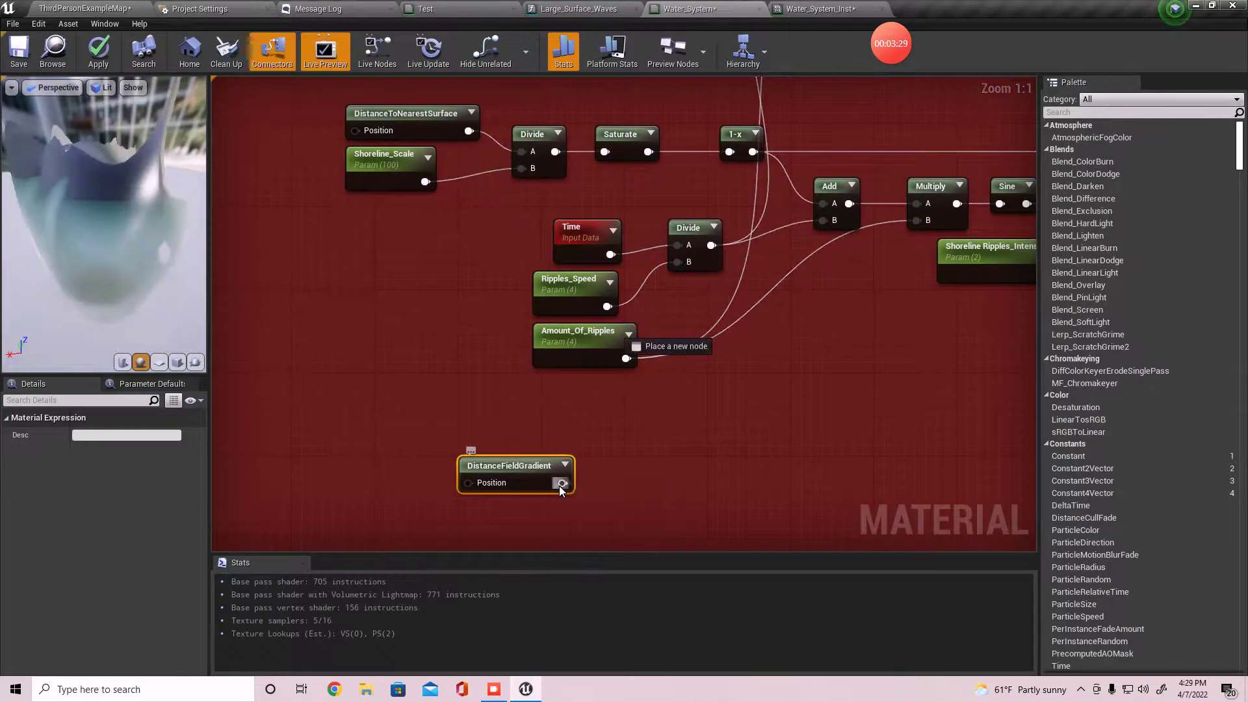
pyautogui.moveTo(564, 485); pyautogui.dragTo(630, 489)
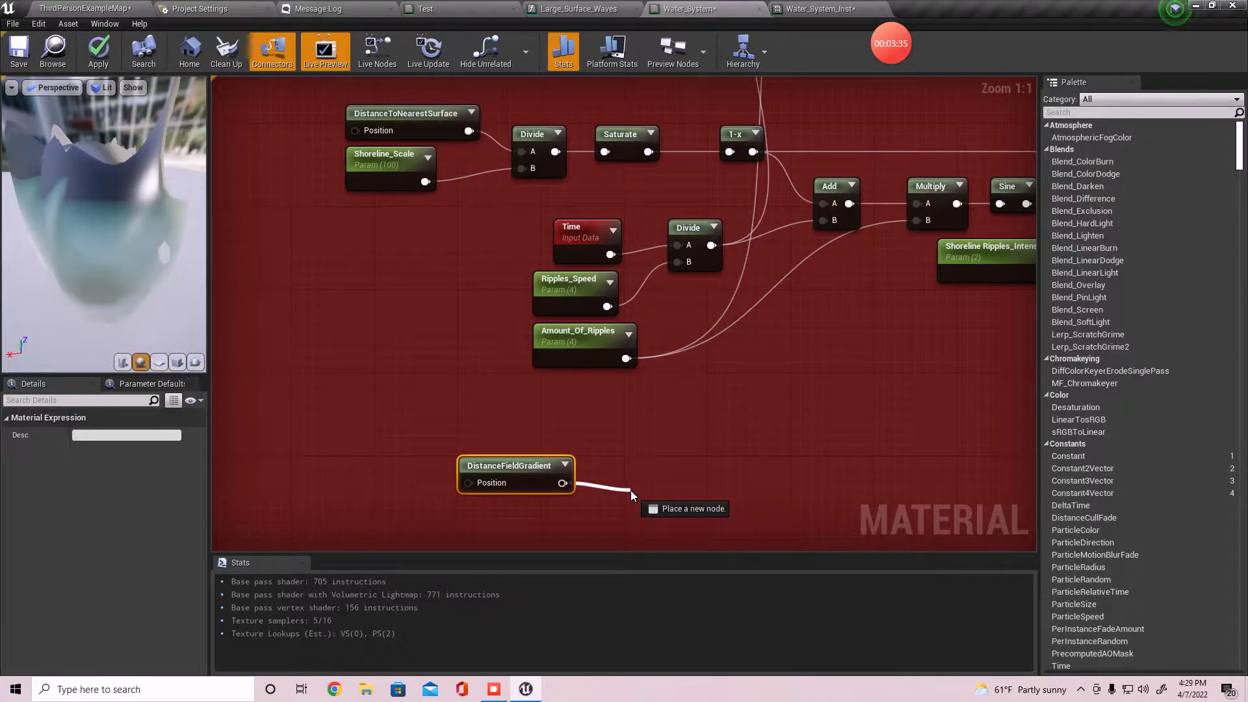
pyautogui.moveTo(631, 490); pyautogui.dragTo(644, 485)
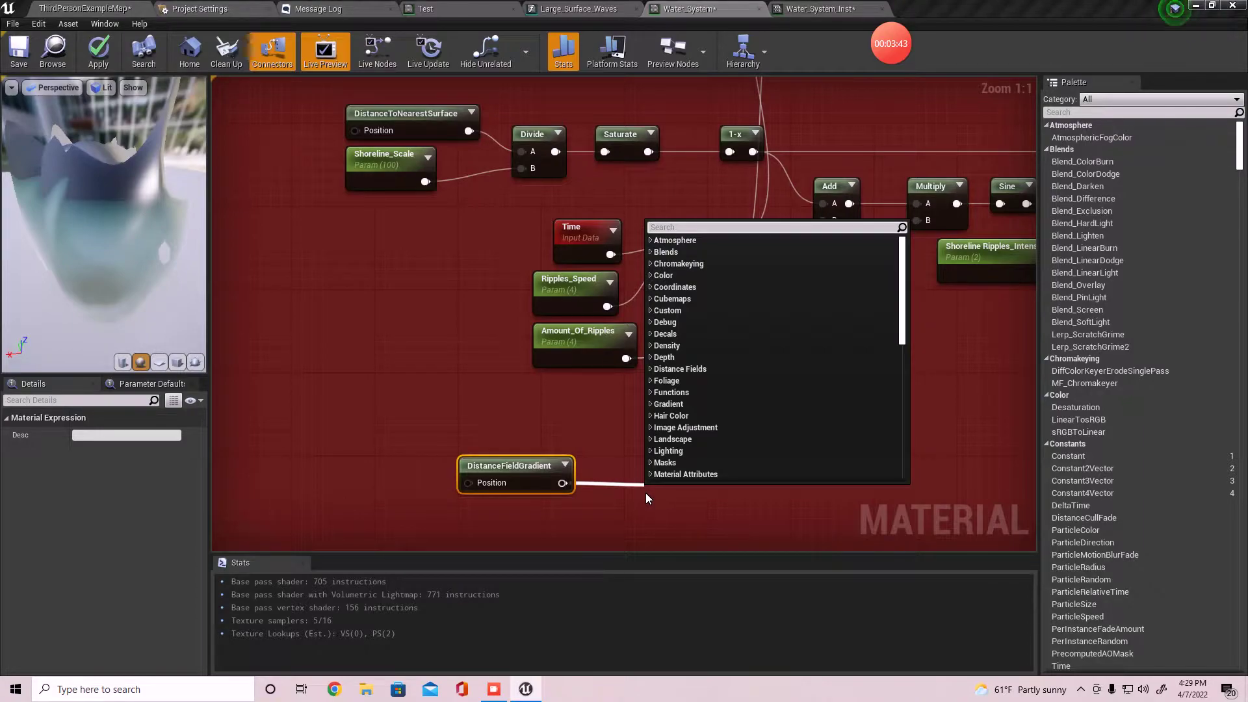
pyautogui.click(587, 426)
pyautogui.moveTo(568, 486); pyautogui.dragTo(589, 478)
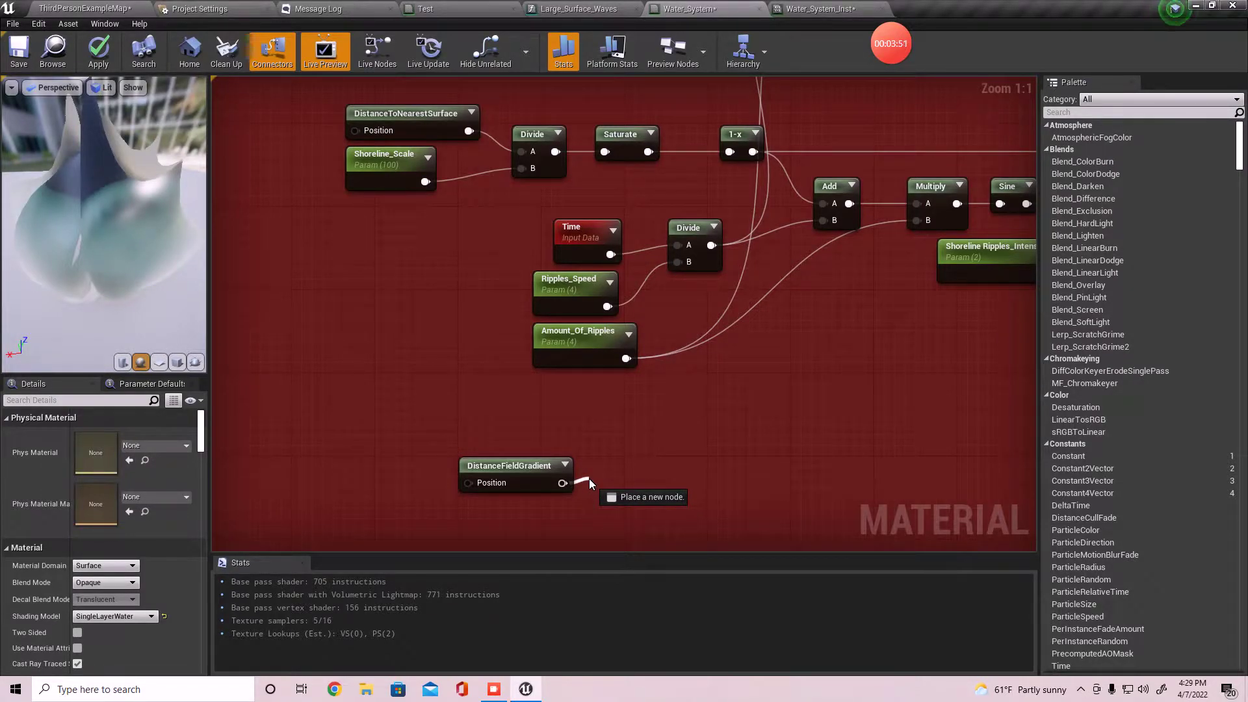
pyautogui.moveTo(589, 479); pyautogui.dragTo(639, 490)
pyautogui.click(607, 425)
# Feed the DistanceFieldGradient output into a new Multiply node with Const B 100 and align the two nodes.
pyautogui.moveTo(565, 483); pyautogui.dragTo(626, 481)
pyautogui.write('mul')
pyautogui.press('Return')
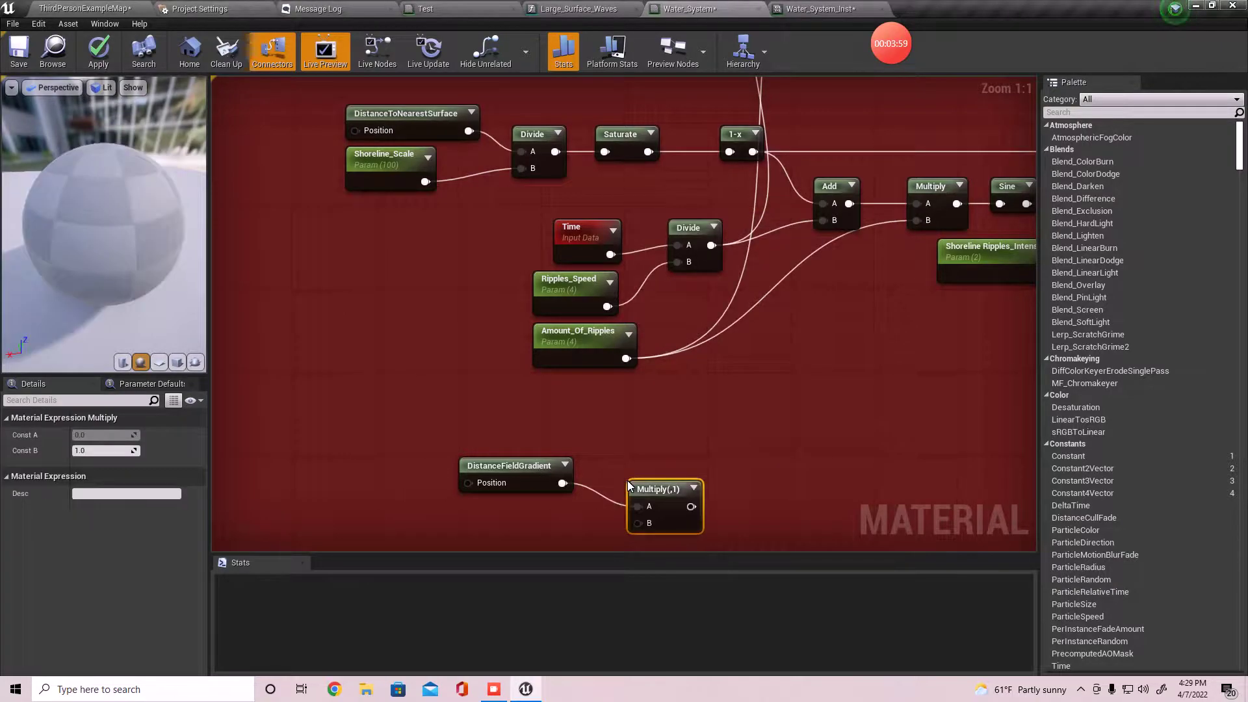
pyautogui.click(111, 458)
pyautogui.write('100')
pyautogui.press('Return')
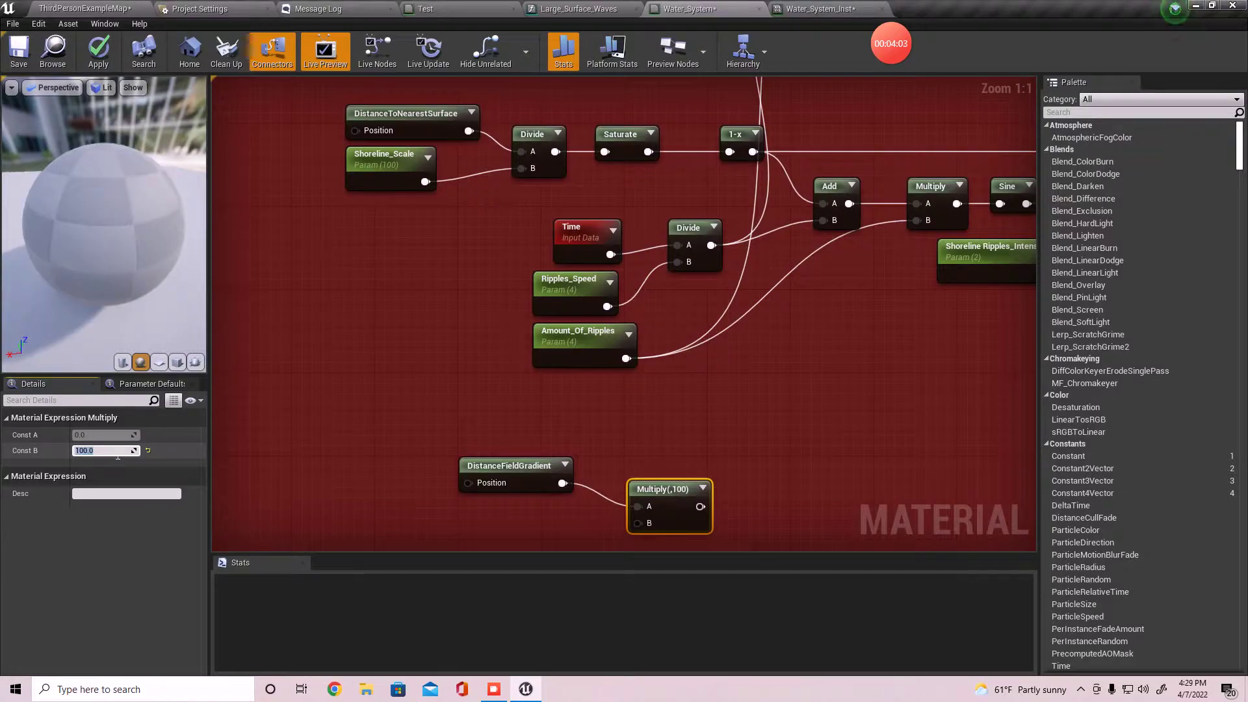
pyautogui.moveTo(680, 458); pyautogui.dragTo(663, 426, button='right')
pyautogui.moveTo(642, 463); pyautogui.dragTo(630, 450)
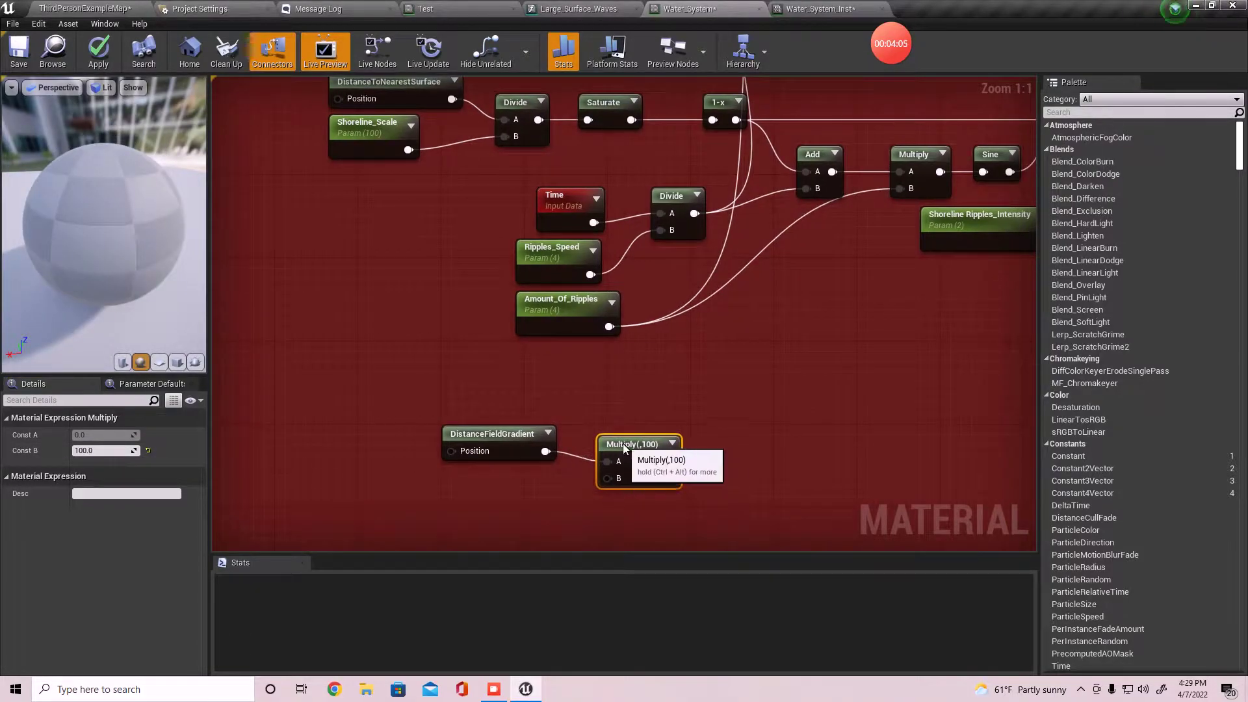
pyautogui.moveTo(534, 473); pyautogui.dragTo(636, 403)
pyautogui.click(657, 413)
pyautogui.moveTo(642, 457); pyautogui.dragTo(631, 447)
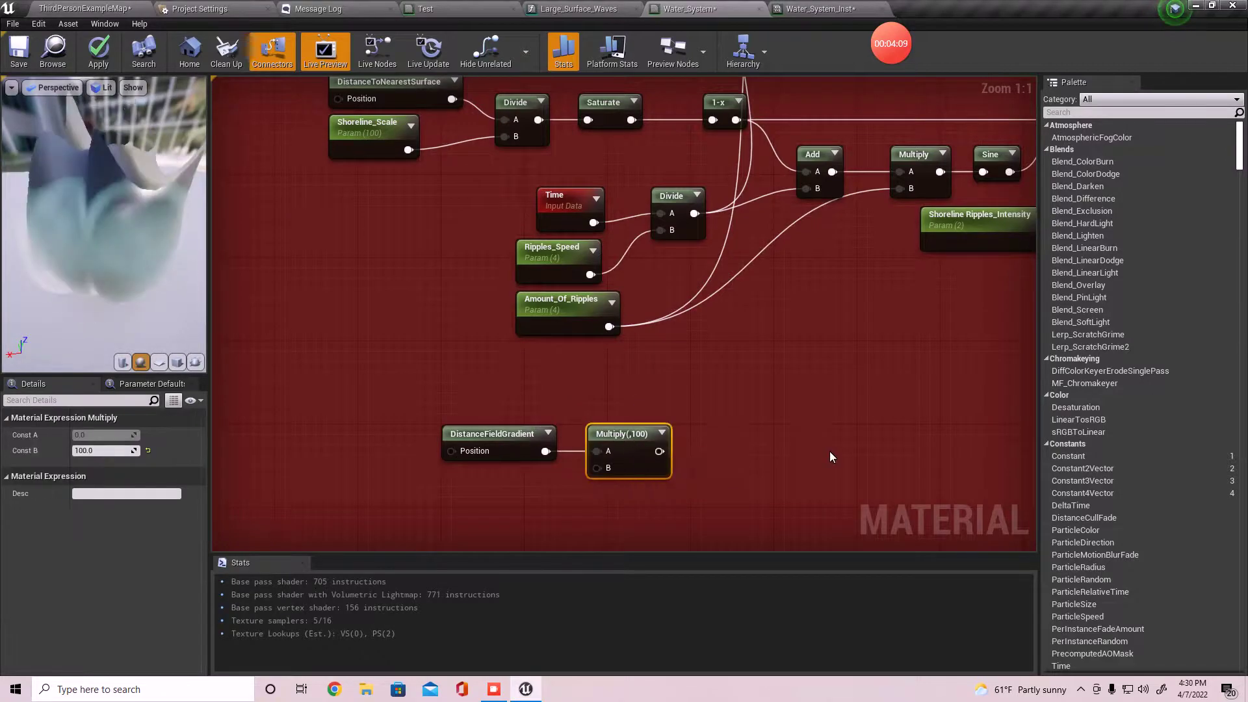
# Connect the Multiply output to a new Clamp node aligned beside it, and set its Min Default to -1.
pyautogui.moveTo(749, 439); pyautogui.dragTo(680, 457, button='right')
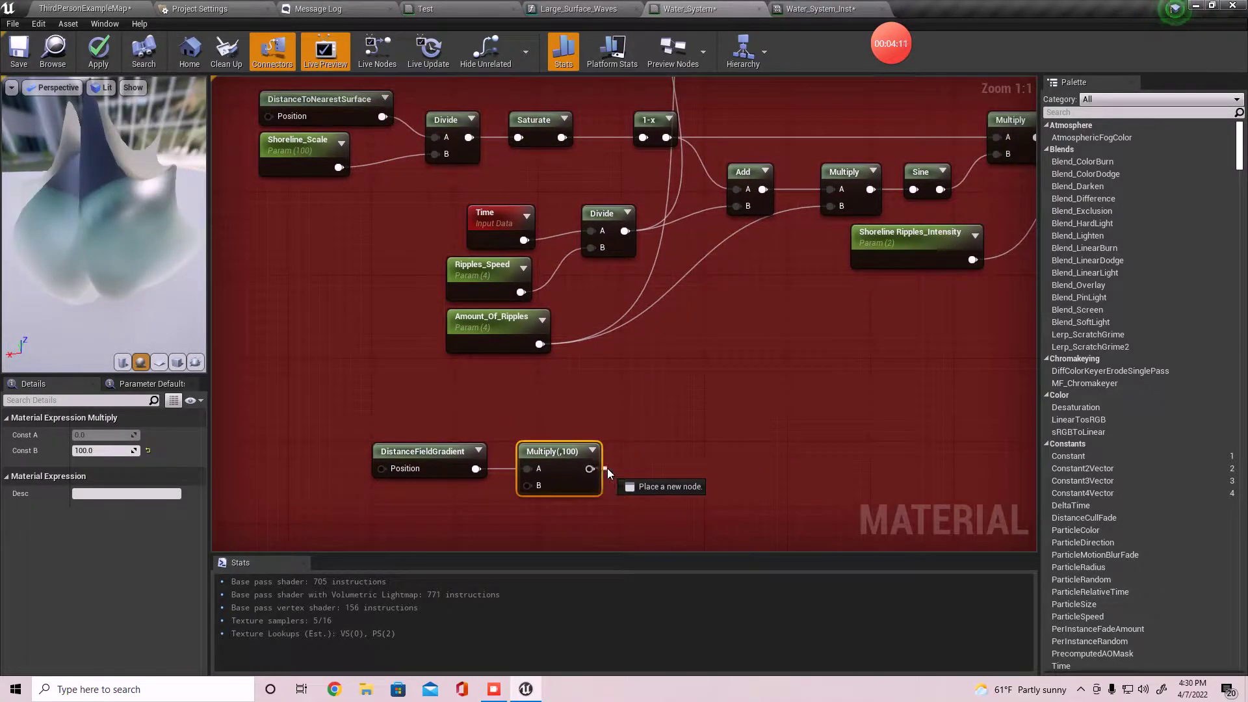
pyautogui.moveTo(607, 468); pyautogui.dragTo(670, 467)
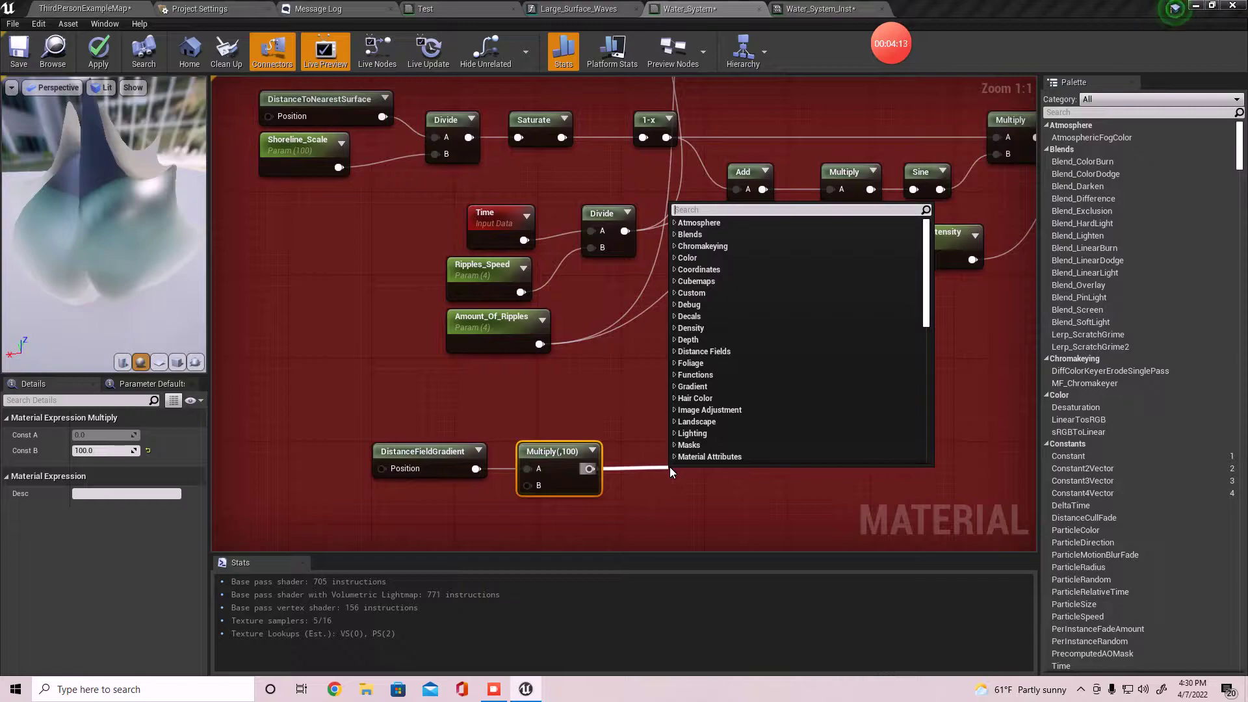
pyautogui.write('clamp')
pyautogui.press('Return')
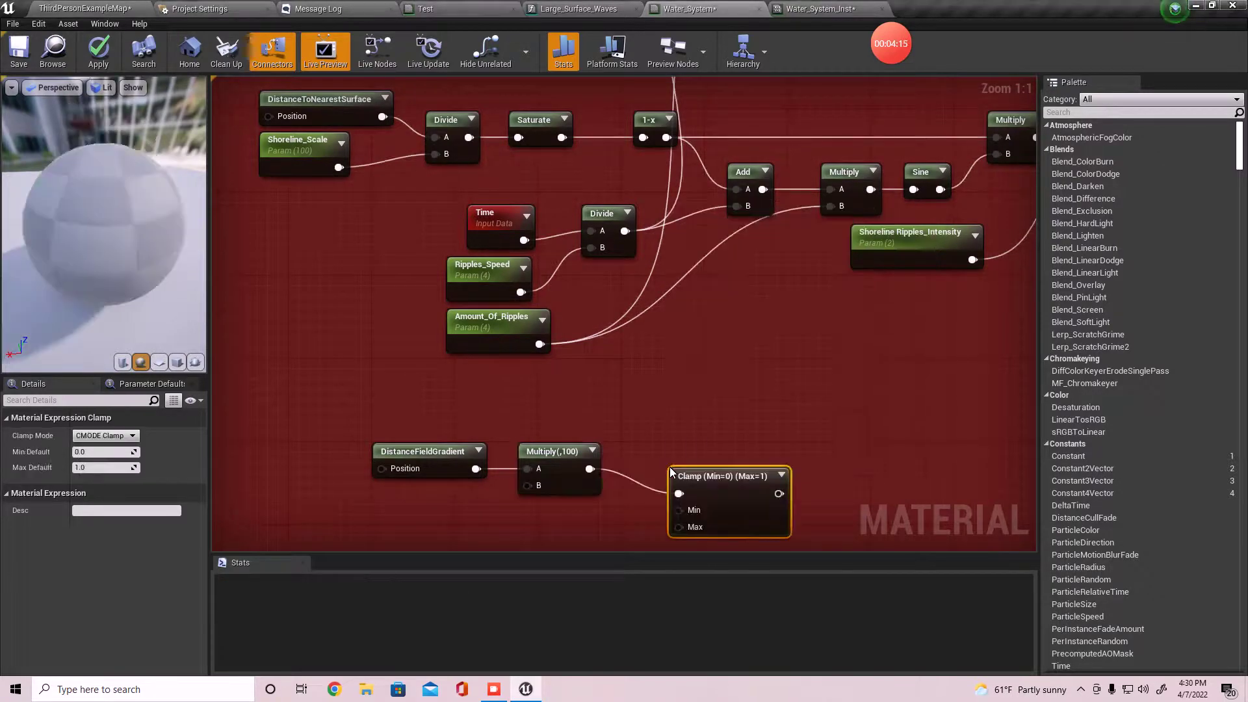
pyautogui.moveTo(738, 498); pyautogui.dragTo(712, 471)
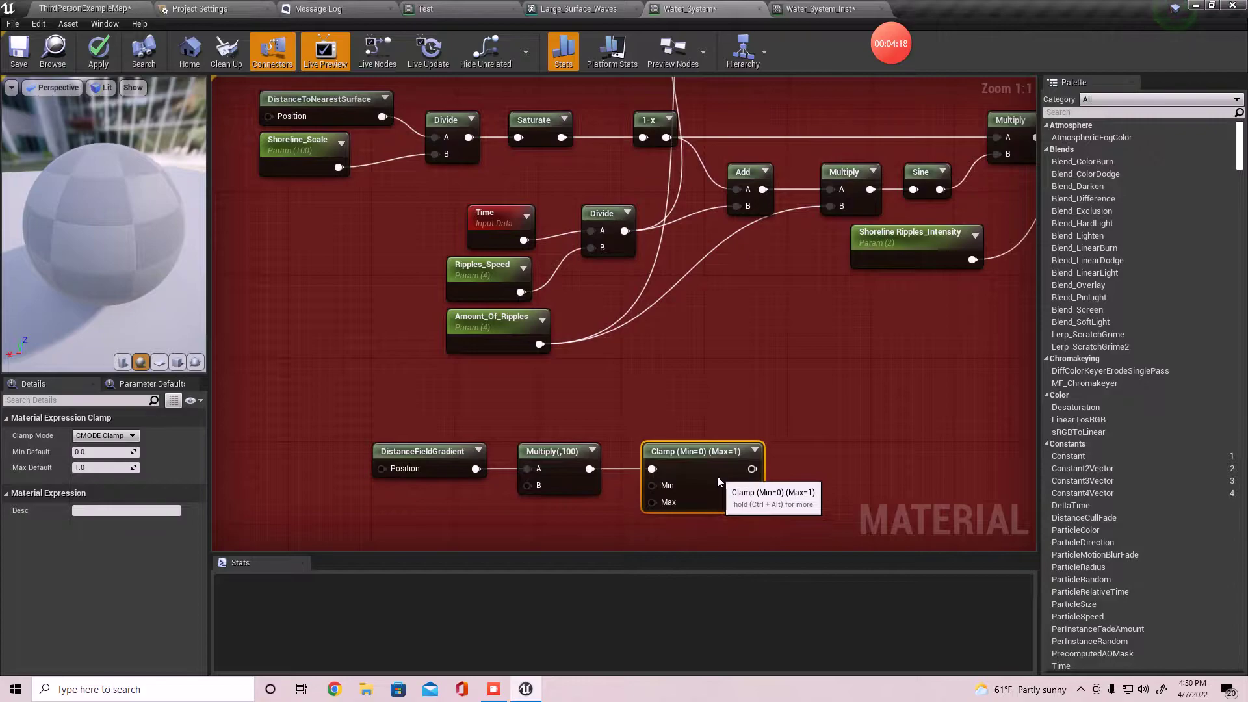
pyautogui.click(99, 452)
pyautogui.write('-1')
pyautogui.press('Return')
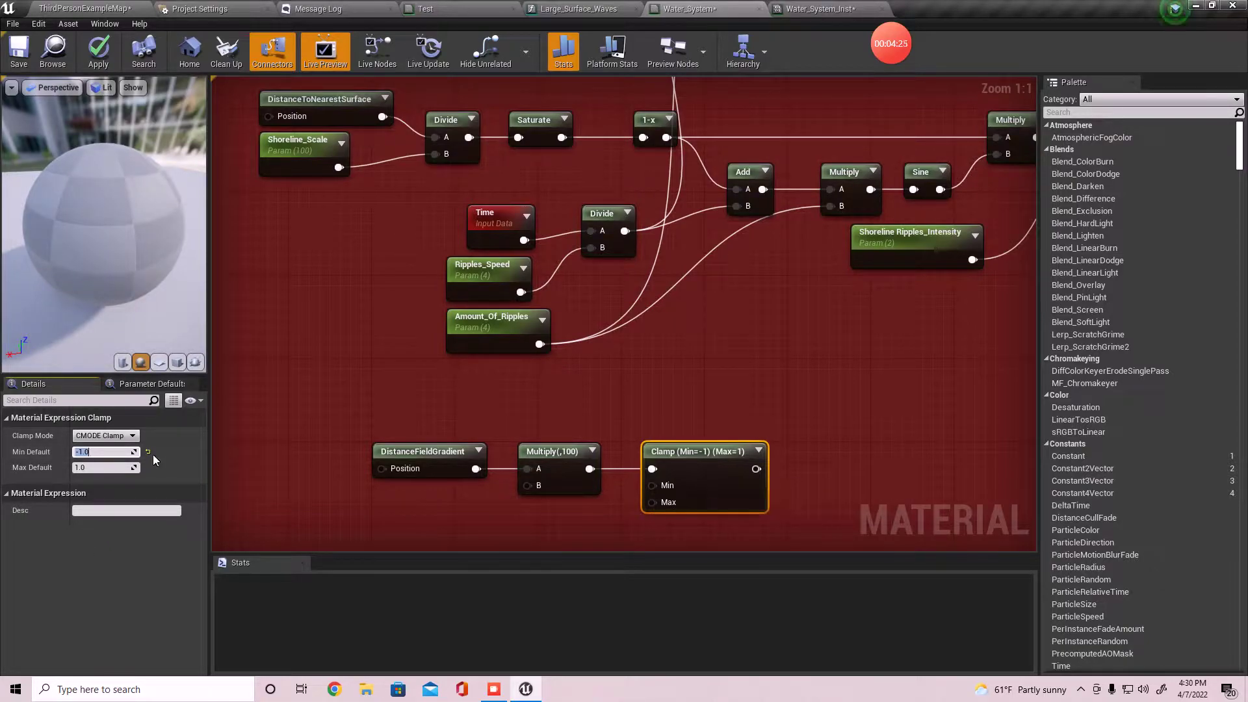
pyautogui.click(326, 492)
pyautogui.moveTo(459, 493); pyautogui.dragTo(322, 480, button='right')
pyautogui.moveTo(309, 487); pyautogui.dragTo(563, 420)
pyautogui.moveTo(543, 522); pyautogui.dragTo(574, 377)
pyautogui.moveTo(243, 399); pyautogui.dragTo(281, 481)
pyautogui.click(412, 498)
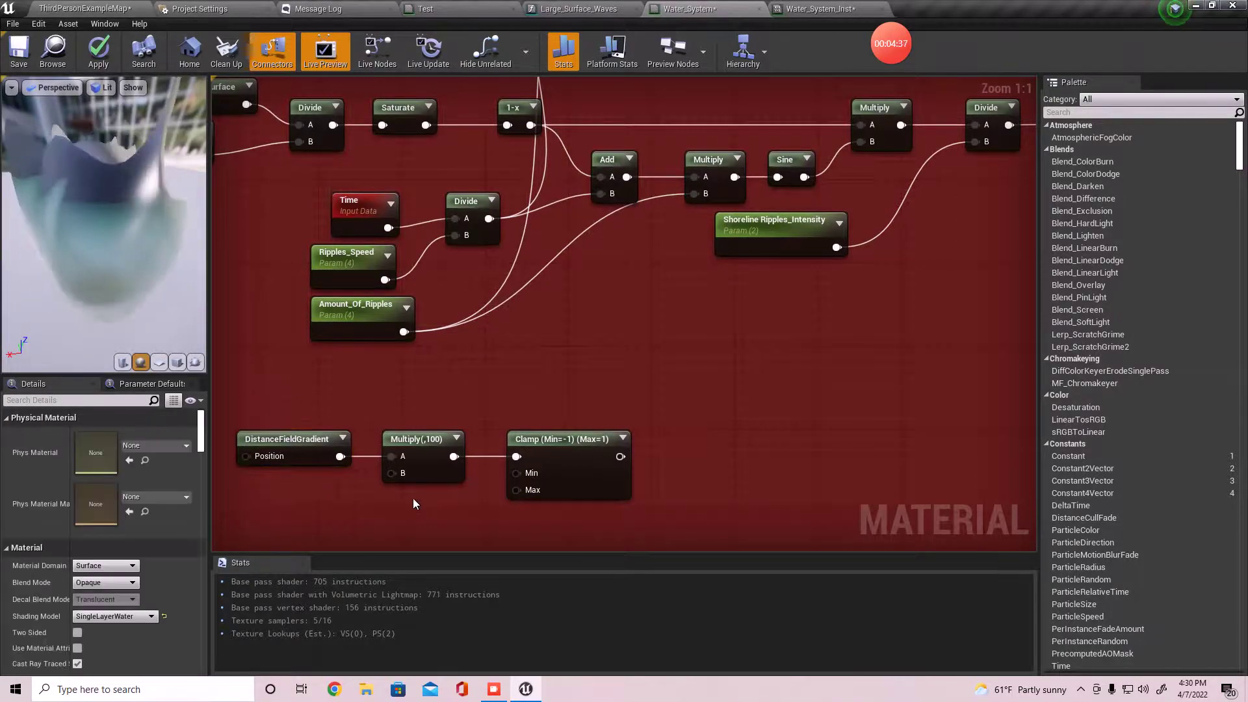
pyautogui.moveTo(460, 487); pyautogui.dragTo(383, 479, button='right')
pyautogui.moveTo(469, 401); pyautogui.dragTo(476, 414)
# Connect the Clamp output to a new ComponentMask node and place it in line with the chain.
pyautogui.click(489, 454)
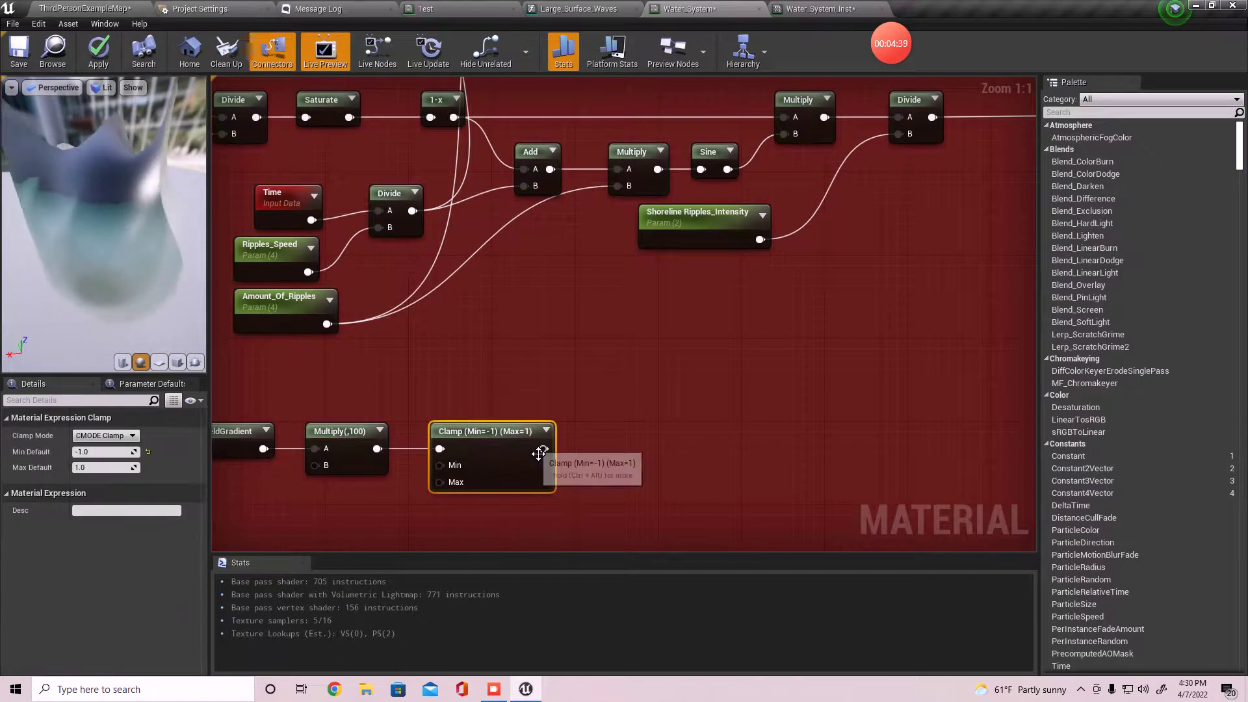
pyautogui.moveTo(543, 449); pyautogui.dragTo(663, 443)
pyautogui.write('bask')
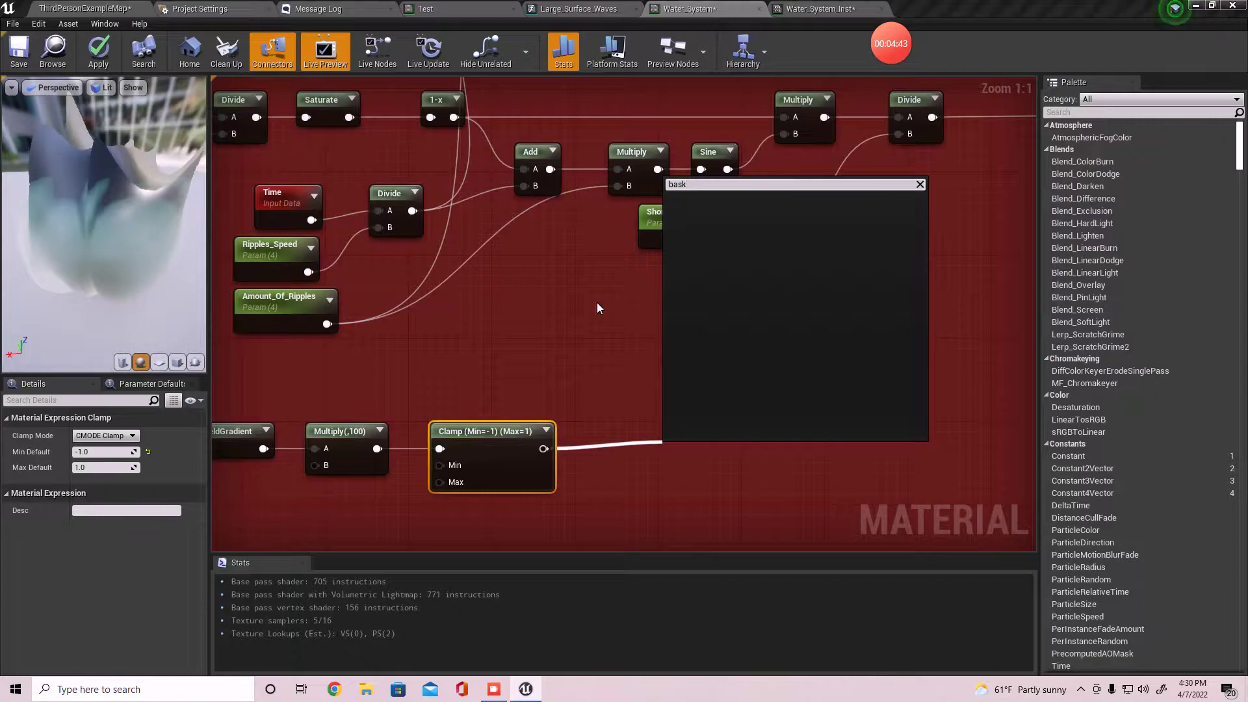
pyautogui.press('BackSpace')
pyautogui.press('BackSpace')
pyautogui.press('BackSpace')
pyautogui.press('BackSpace')
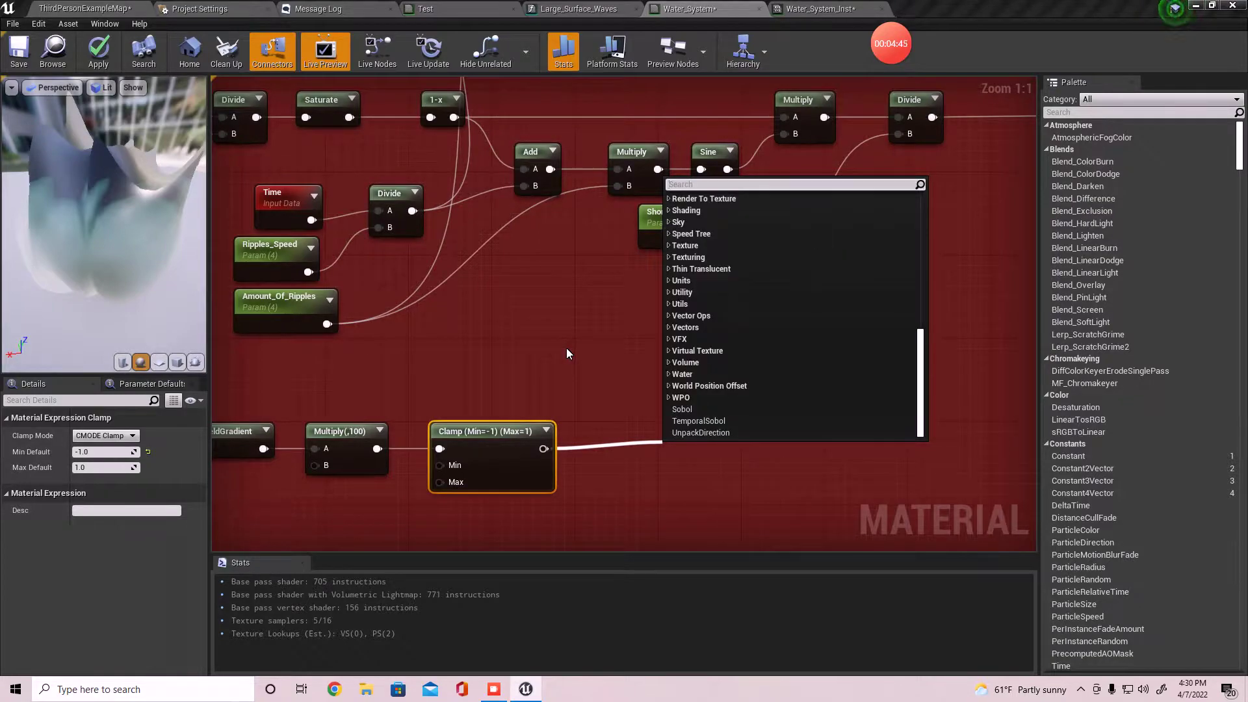
pyautogui.write('mask')
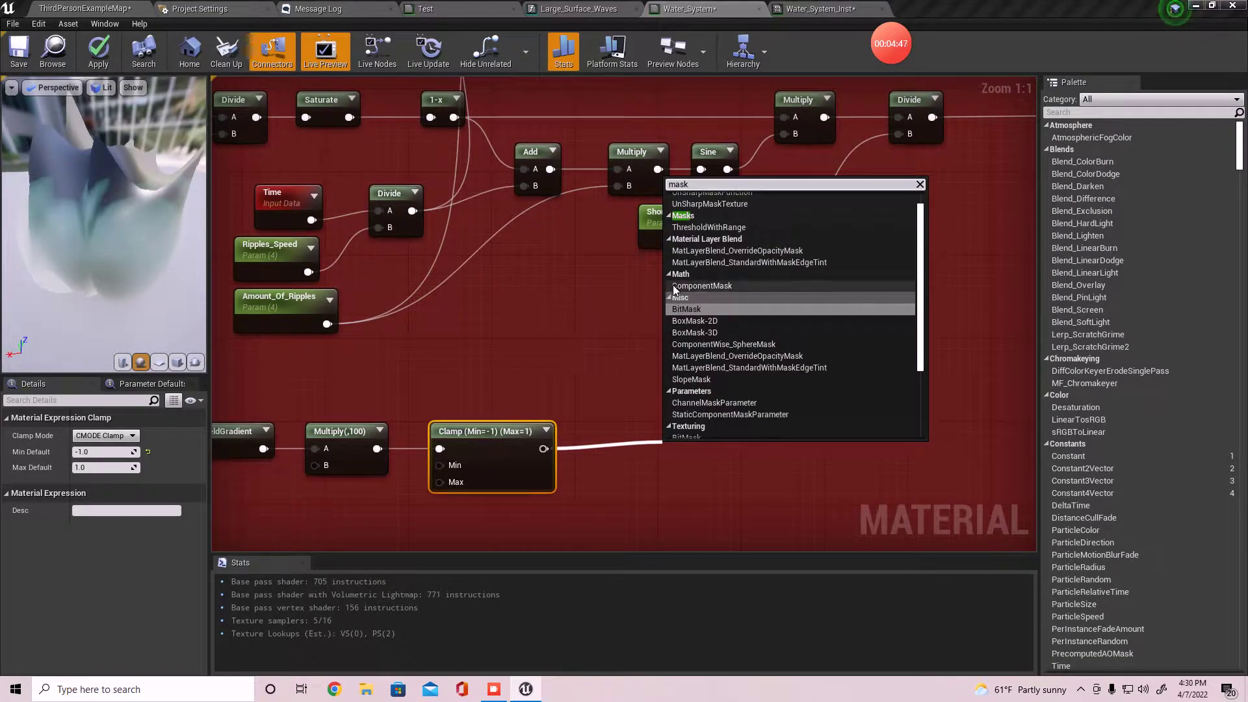
pyautogui.click(673, 286)
pyautogui.moveTo(718, 468); pyautogui.dragTo(651, 448)
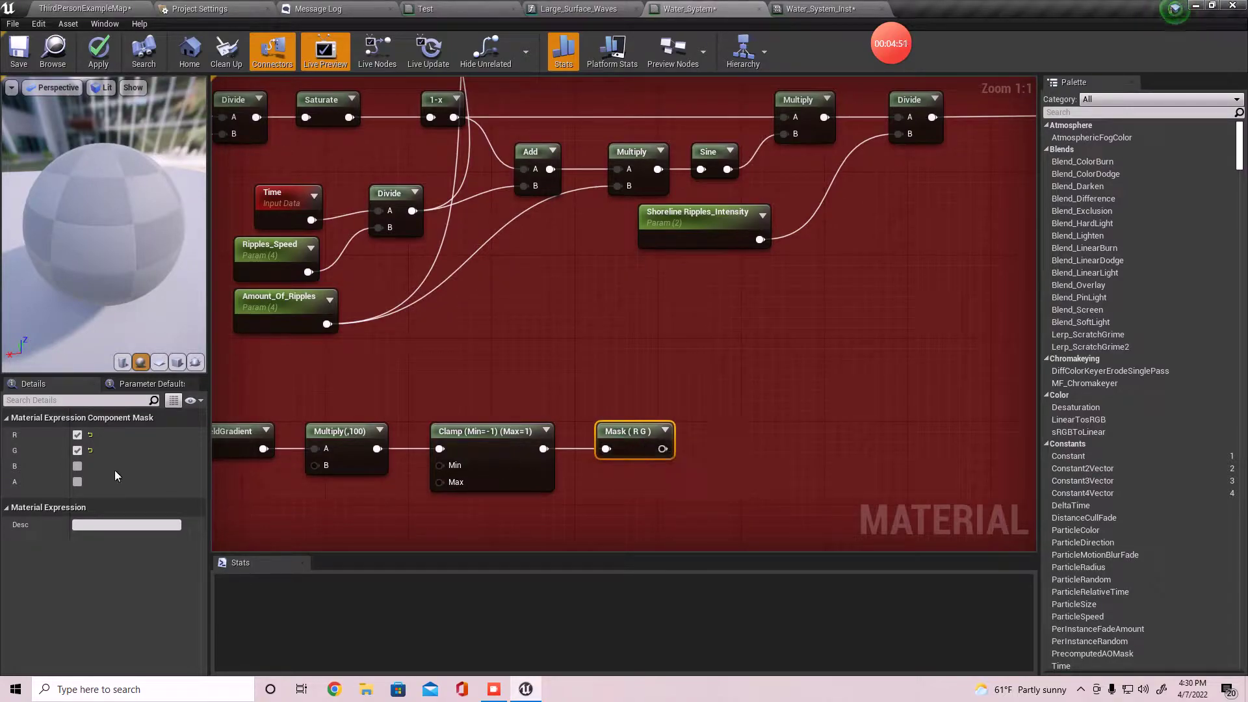
# Set the component mask to pass only the B channel, turning off R and G.
pyautogui.click(77, 466)
pyautogui.click(77, 451)
pyautogui.click(77, 435)
pyautogui.moveTo(624, 437); pyautogui.dragTo(507, 443, button='right')
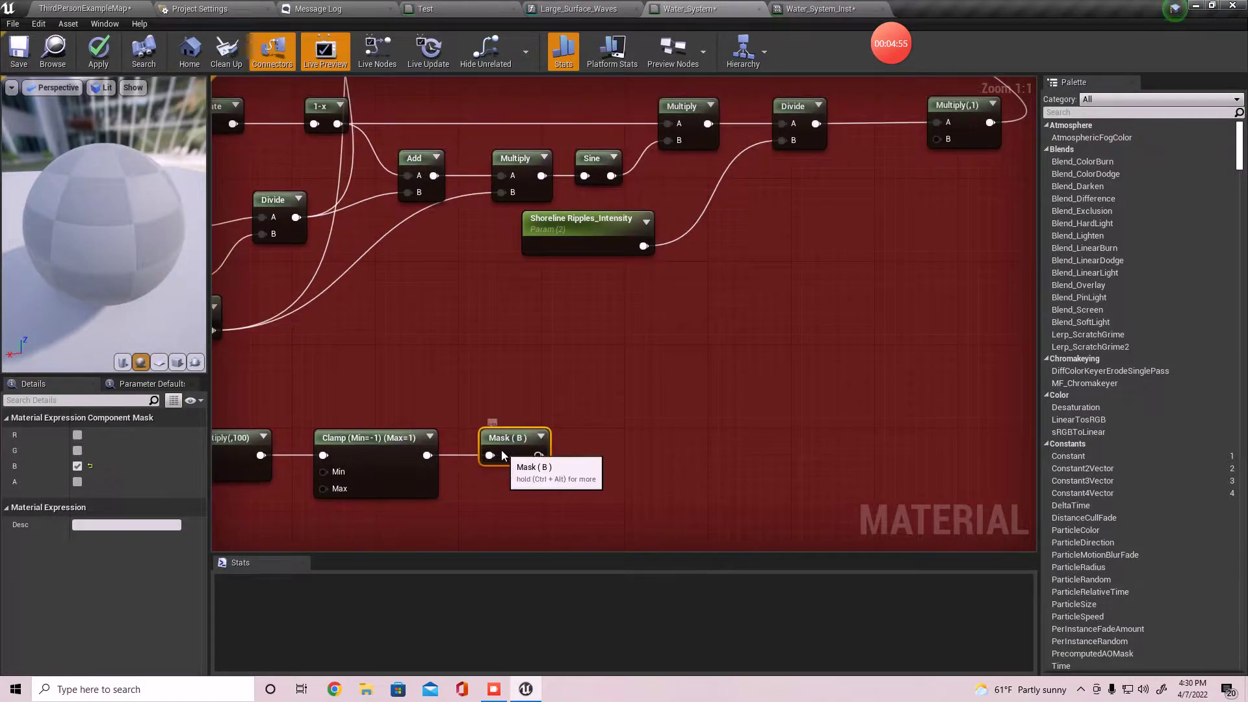
pyautogui.moveTo(442, 468); pyautogui.dragTo(506, 461, button='right')
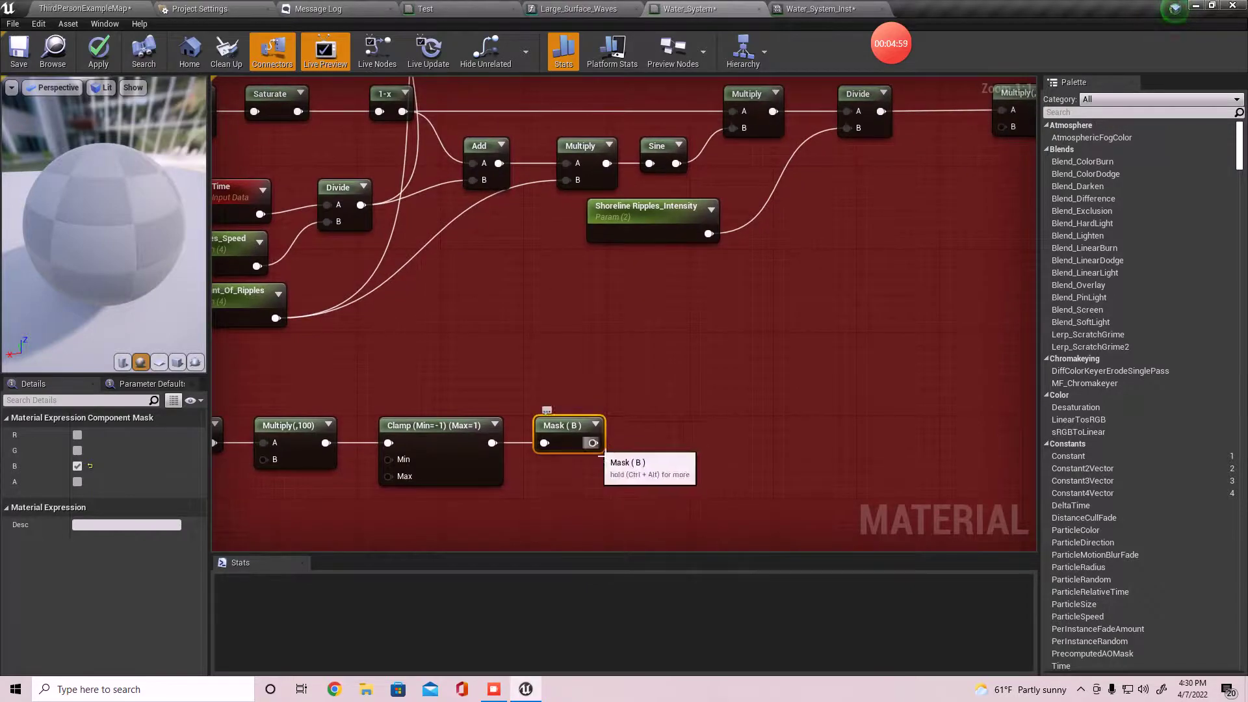
# Feed the Mask (B) output into a new OneMinus (1-x) node.
pyautogui.moveTo(592, 444); pyautogui.dragTo(670, 440)
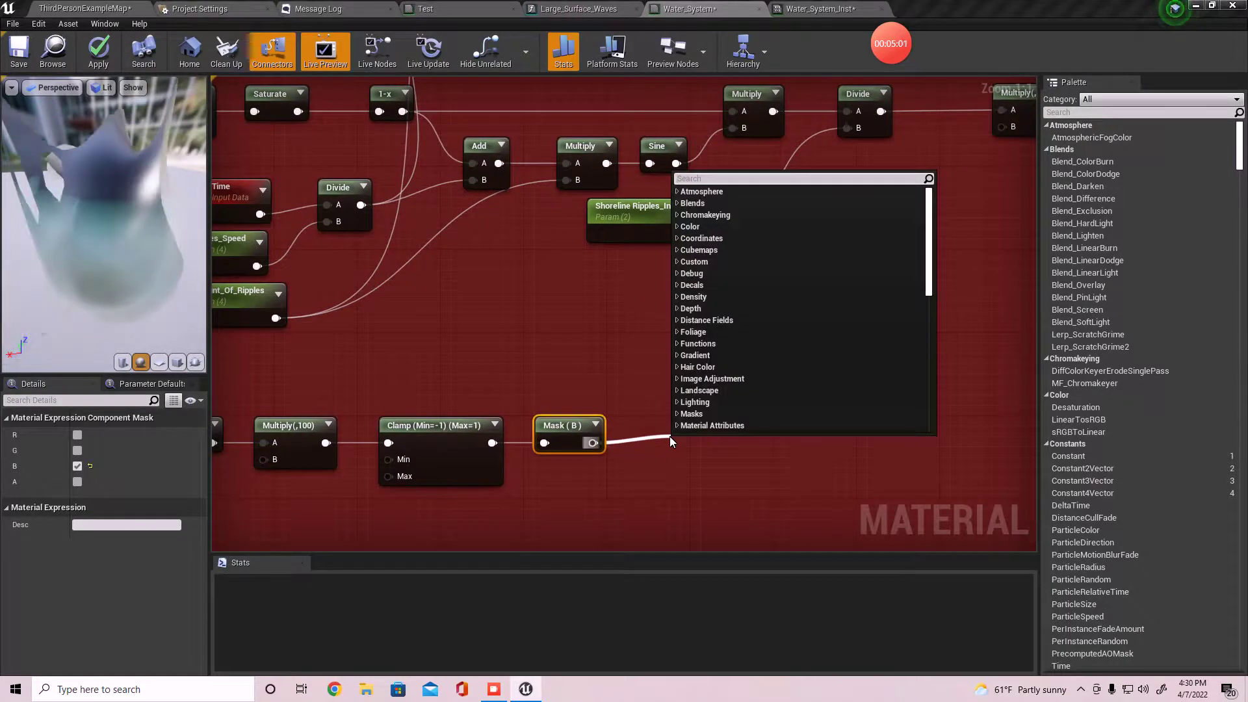
pyautogui.write('one miu')
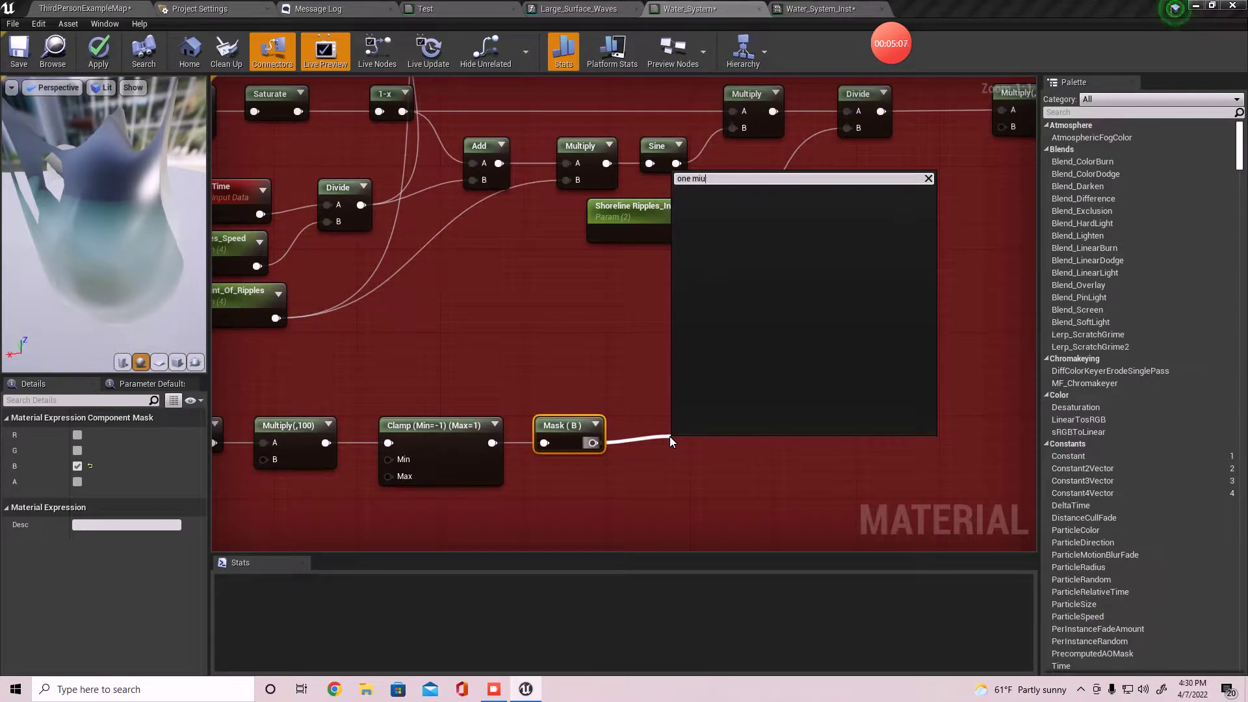
pyautogui.press('BackSpace')
pyautogui.write('n')
pyautogui.press('Return')
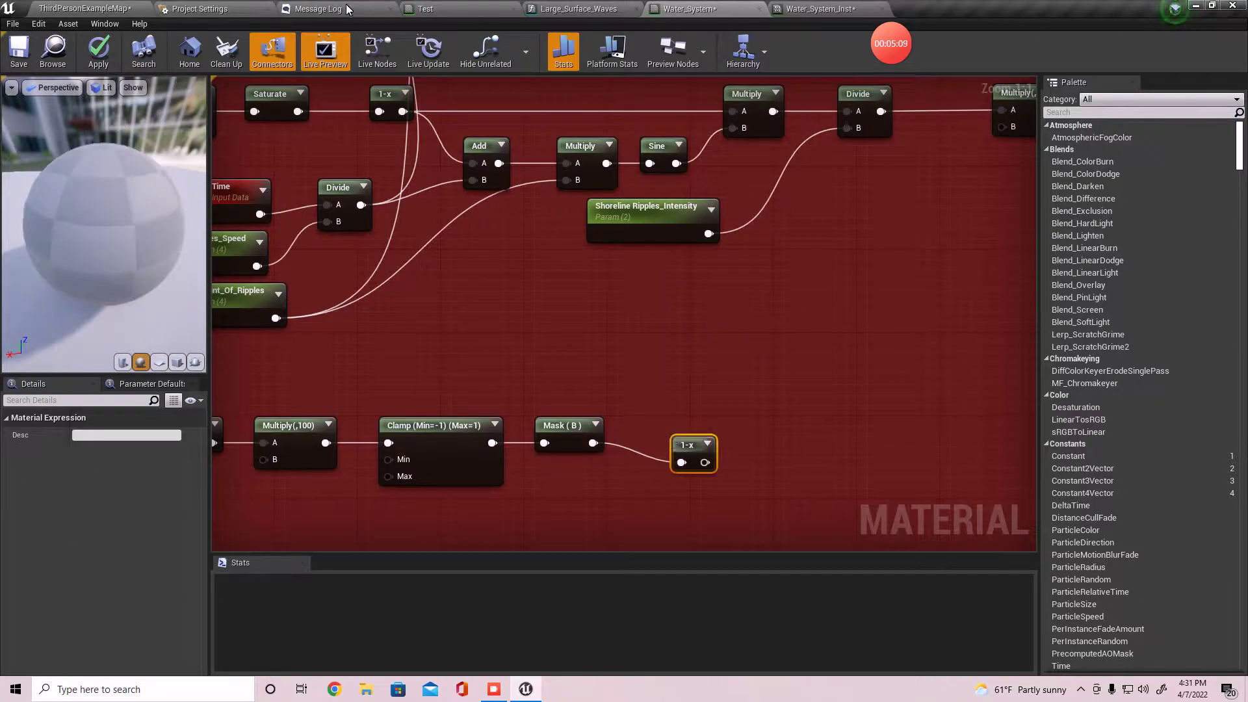
# Delete the Multiply node that follows the shoreline Divide and connect the Divide output directly to the Lerp's B input.
pyautogui.moveTo(703, 457); pyautogui.dragTo(932, 174)
pyautogui.click(806, 178)
pyautogui.moveTo(707, 205); pyautogui.dragTo(696, 450, button='right')
pyautogui.moveTo(647, 447); pyautogui.dragTo(688, 287)
pyautogui.press('Delete')
pyautogui.moveTo(522, 356)
pyautogui.mouseDown()
pyautogui.moveTo(574, 321)
pyautogui.moveTo(572, 227)
pyautogui.moveTo(559, 222)
pyautogui.moveTo(521, 304)
pyautogui.moveTo(523, 357)
pyautogui.mouseUp()
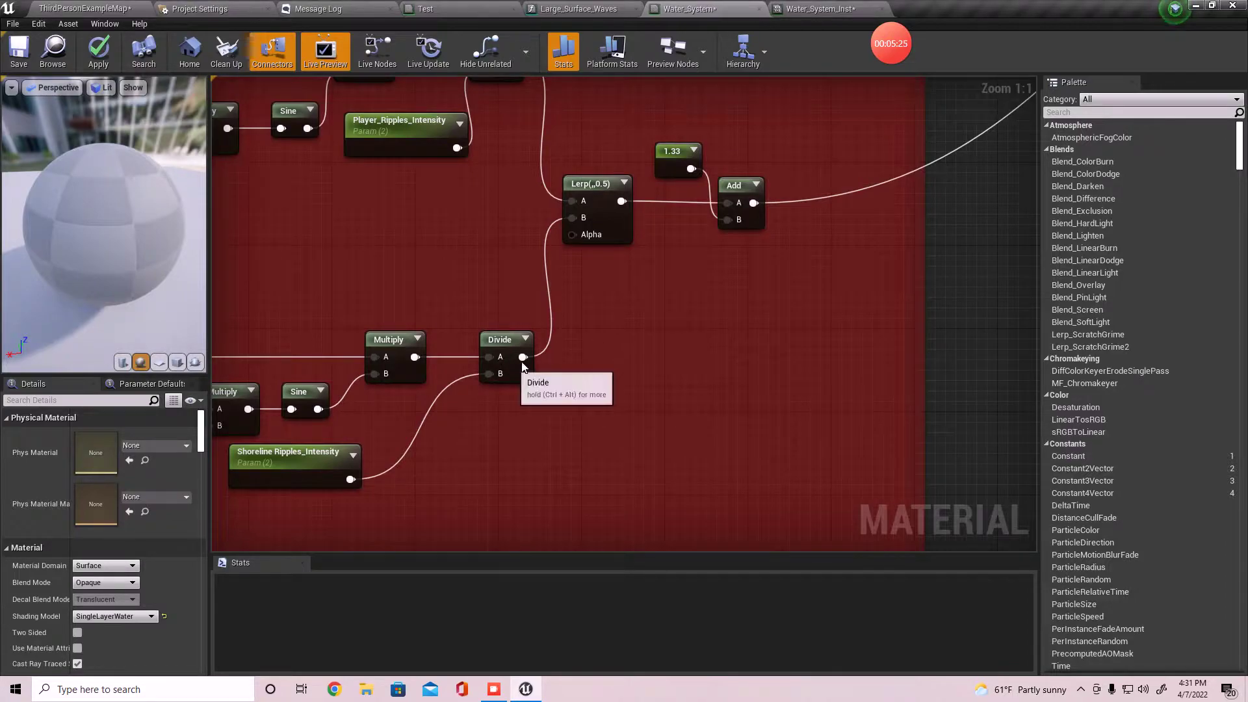
# Feed the shoreline Divide output and the 1-x node's output into the A and B inputs of a new Multiply node.
pyautogui.moveTo(522, 357); pyautogui.dragTo(624, 360)
pyautogui.write('multiply')
pyautogui.press('Return')
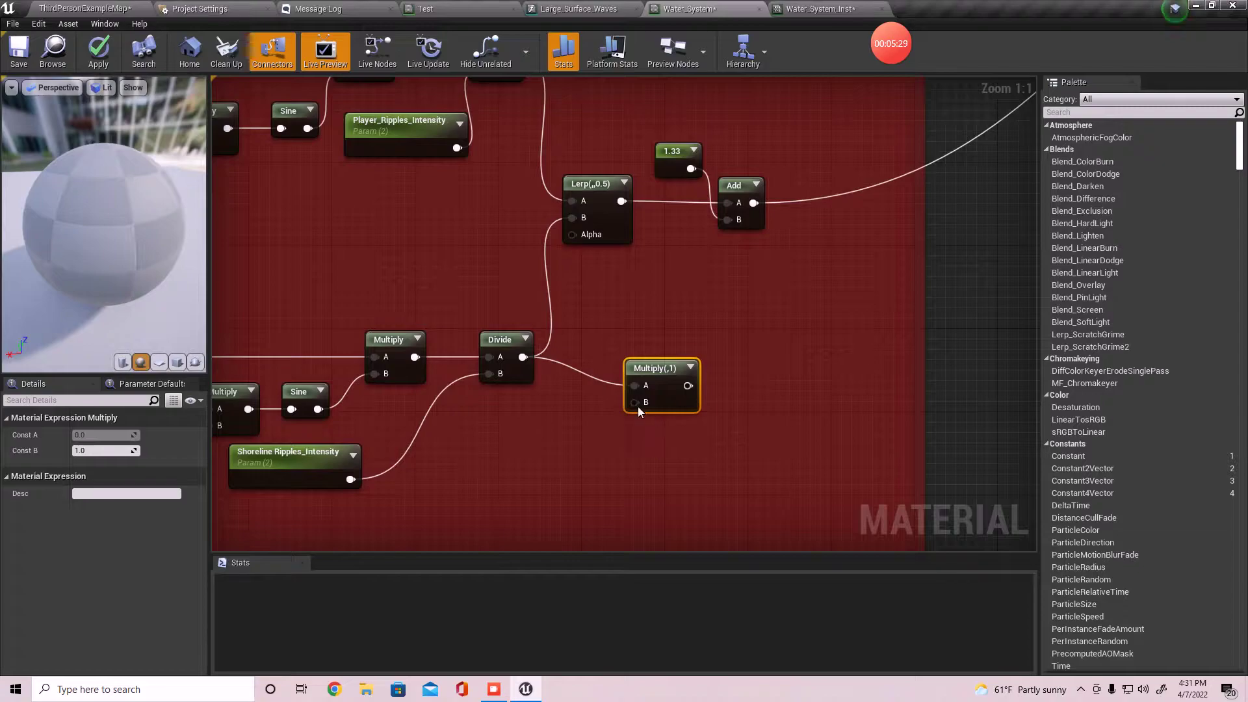
pyautogui.moveTo(634, 403); pyautogui.dragTo(300, 379)
pyautogui.moveTo(330, 297); pyautogui.dragTo(485, 436, button='right')
# Connect the new Multiply's output to the Lerp's B input and apply the material changes.
pyautogui.moveTo(600, 344); pyautogui.dragTo(501, 185)
pyautogui.moveTo(513, 298); pyautogui.dragTo(583, 276, button='right')
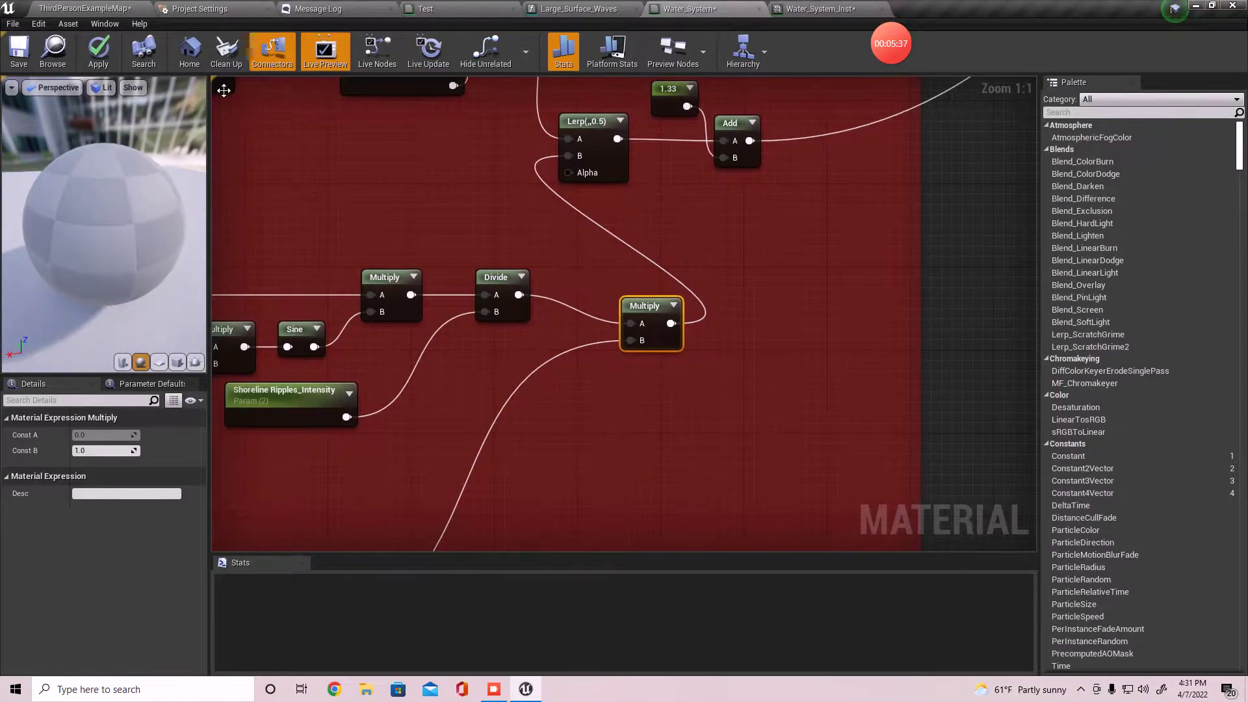
pyautogui.click(98, 50)
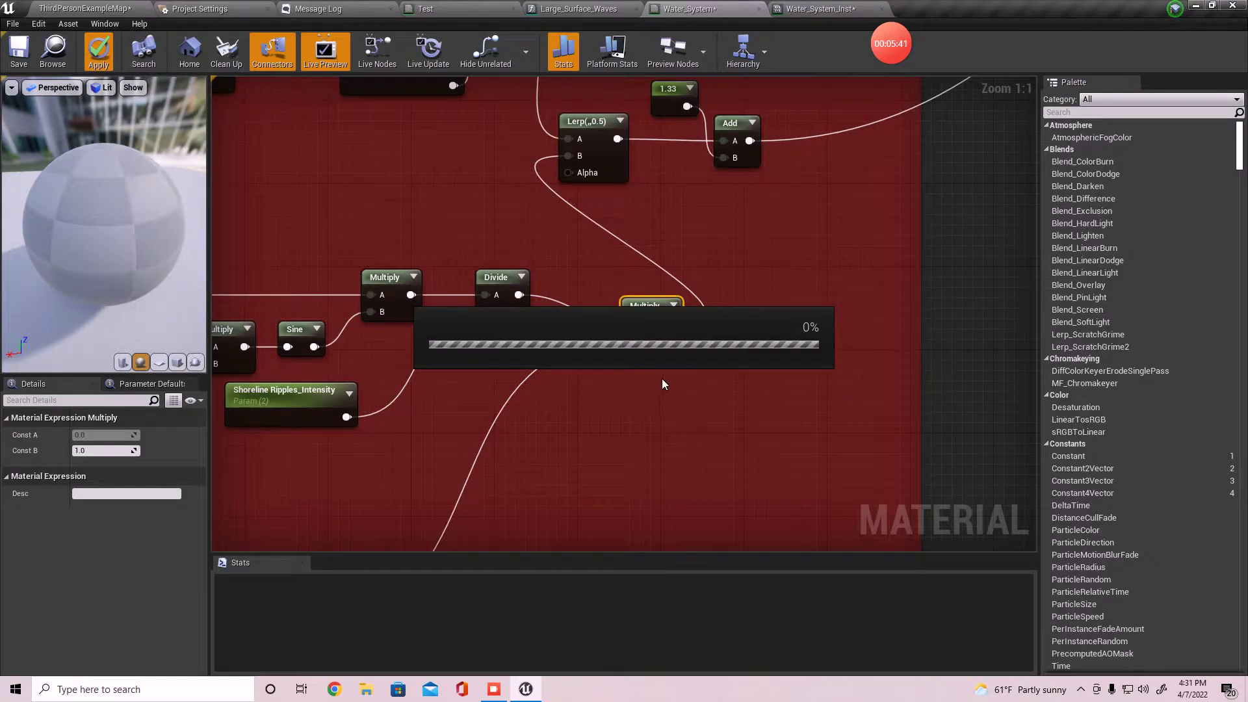
# Examine the water ripples around the stairs and ramp in the ThirdPersonExampleMap level from several angles.
pyautogui.click(86, 6)
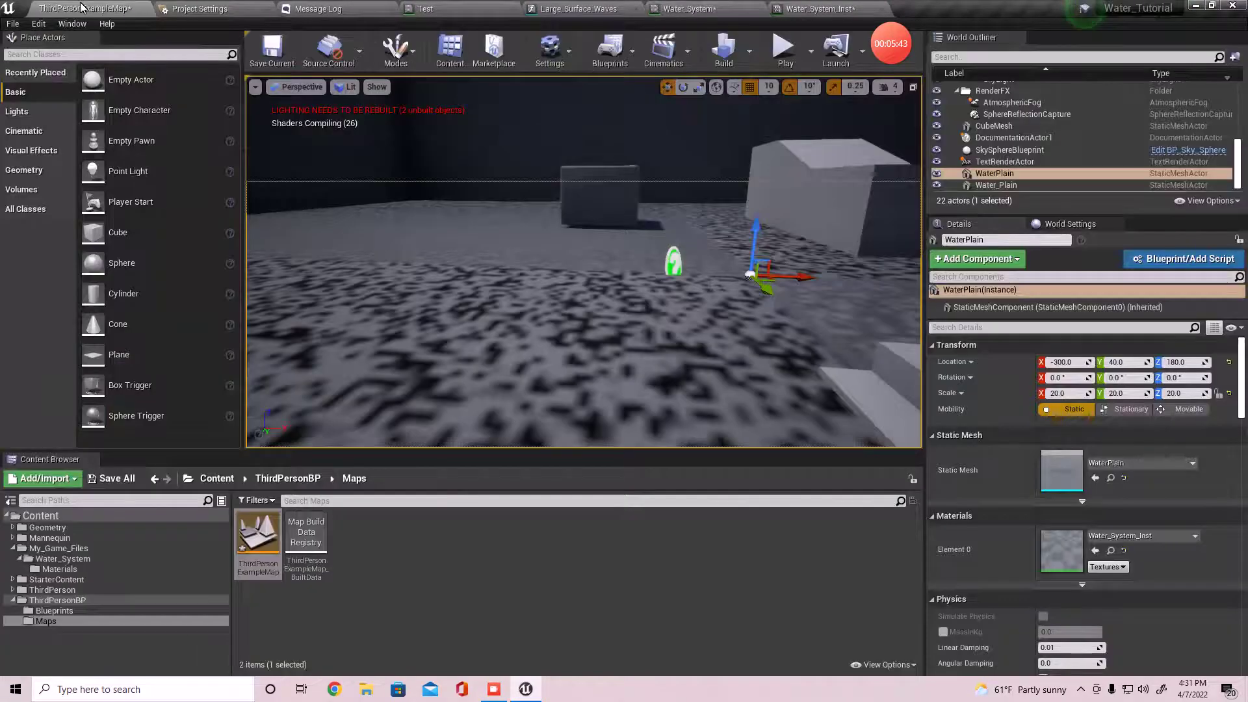
pyautogui.moveTo(739, 322); pyautogui.dragTo(851, 351, button='right')
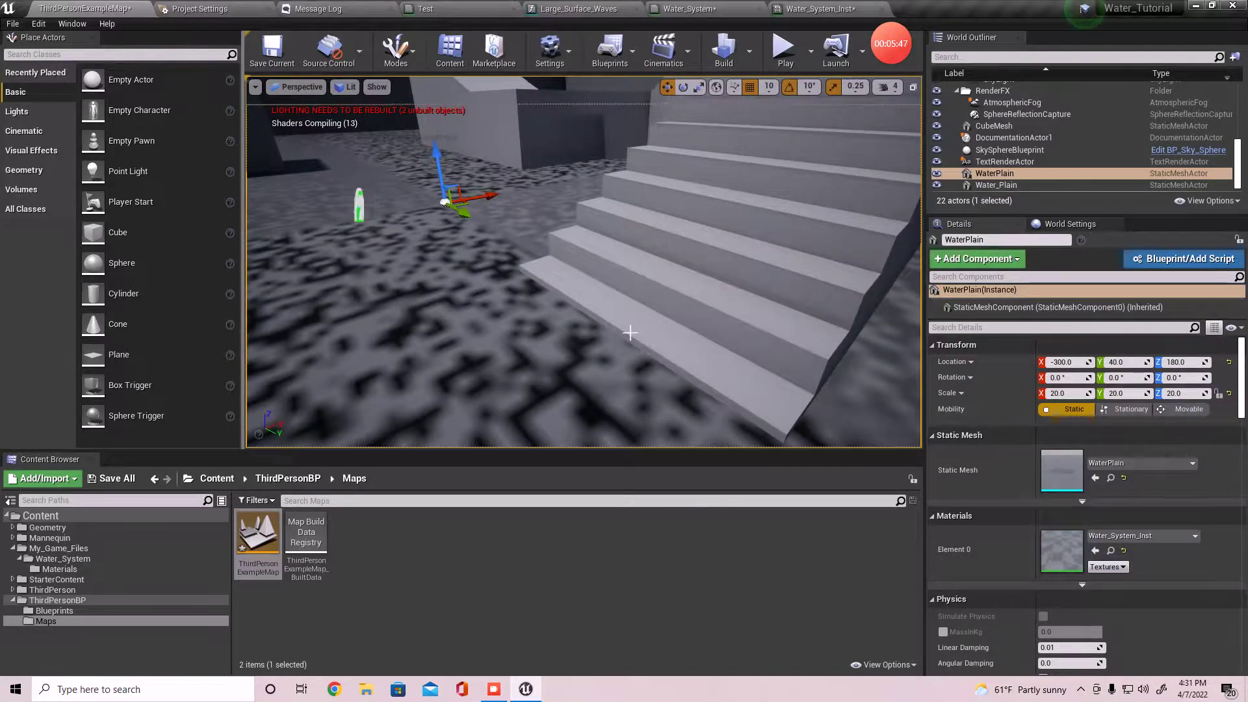
pyautogui.moveTo(629, 334); pyautogui.dragTo(556, 311, button='right')
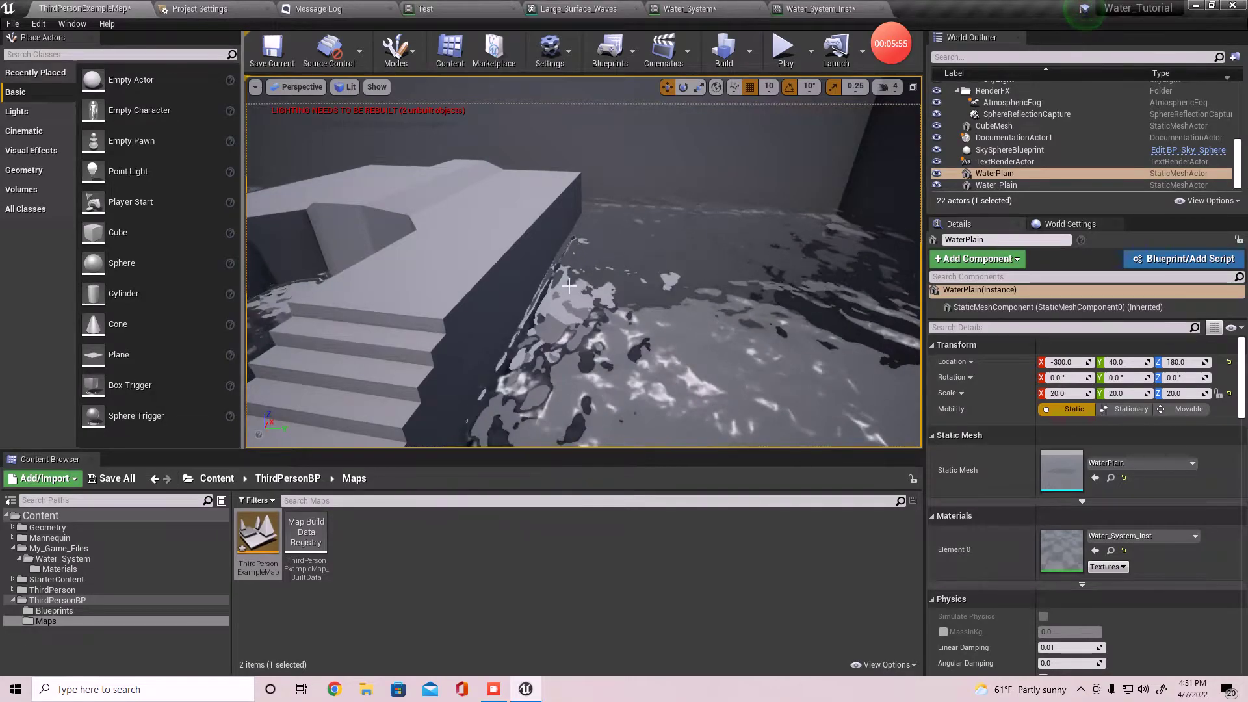
pyautogui.moveTo(556, 311); pyautogui.dragTo(406, 361, button='right')
pyautogui.moveTo(568, 234); pyautogui.dragTo(565, 311, button='right')
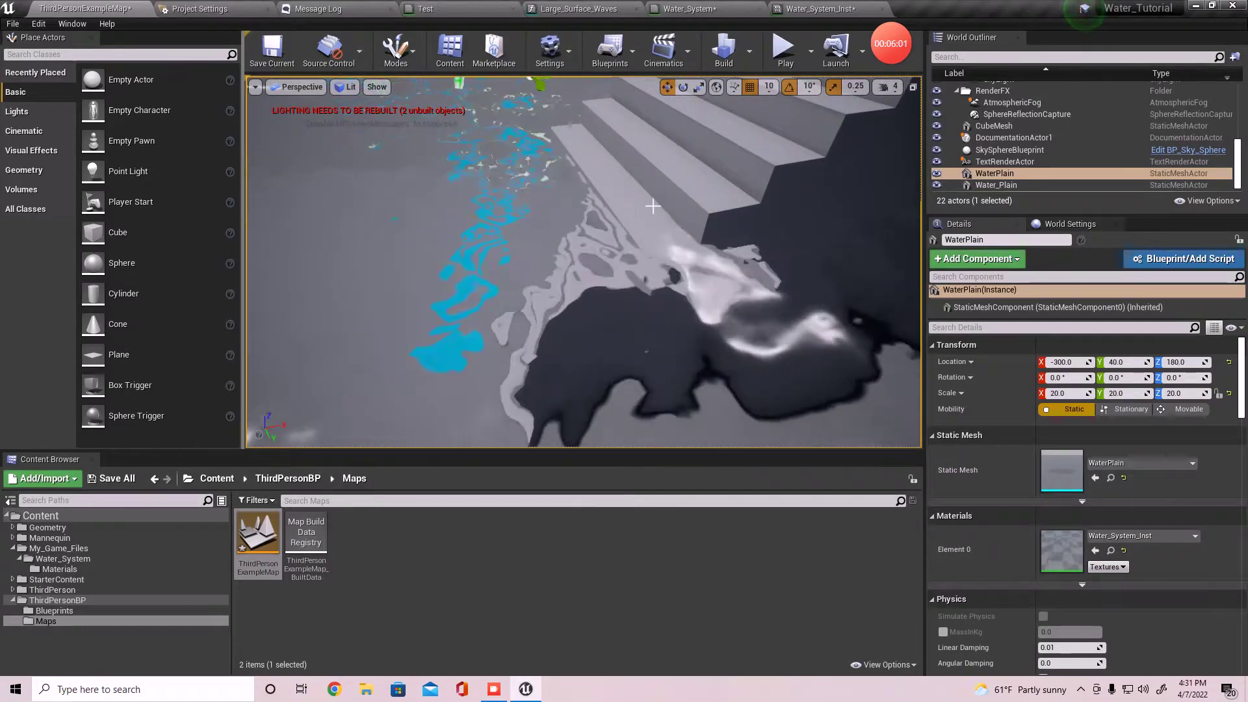
pyautogui.moveTo(652, 203)
pyautogui.mouseDown(button='right')
pyautogui.moveTo(662, 198)
pyautogui.moveTo(656, 209)
pyautogui.mouseUp(button='right')
pyautogui.moveTo(650, 354); pyautogui.dragTo(640, 281, button='right')
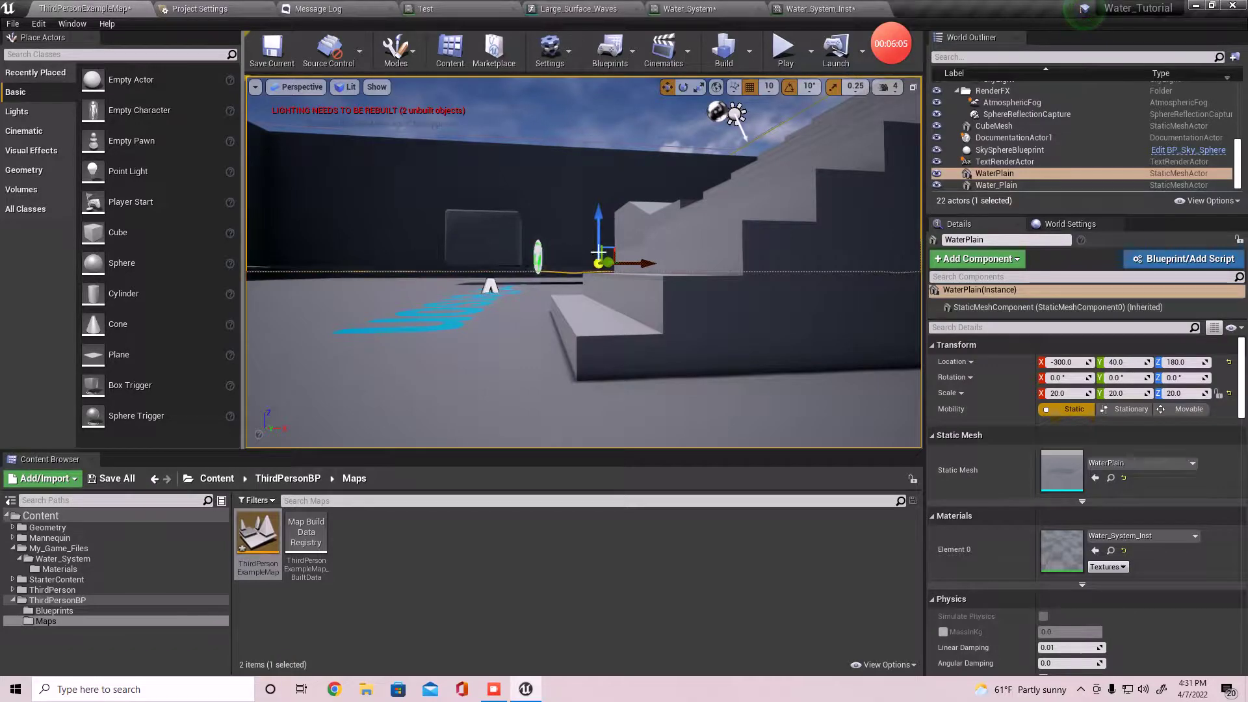
pyautogui.moveTo(617, 194)
pyautogui.mouseDown(button='right')
pyautogui.moveTo(621, 205)
pyautogui.moveTo(618, 193)
pyautogui.mouseUp(button='right')
pyautogui.moveTo(640, 282); pyautogui.dragTo(651, 309, button='right')
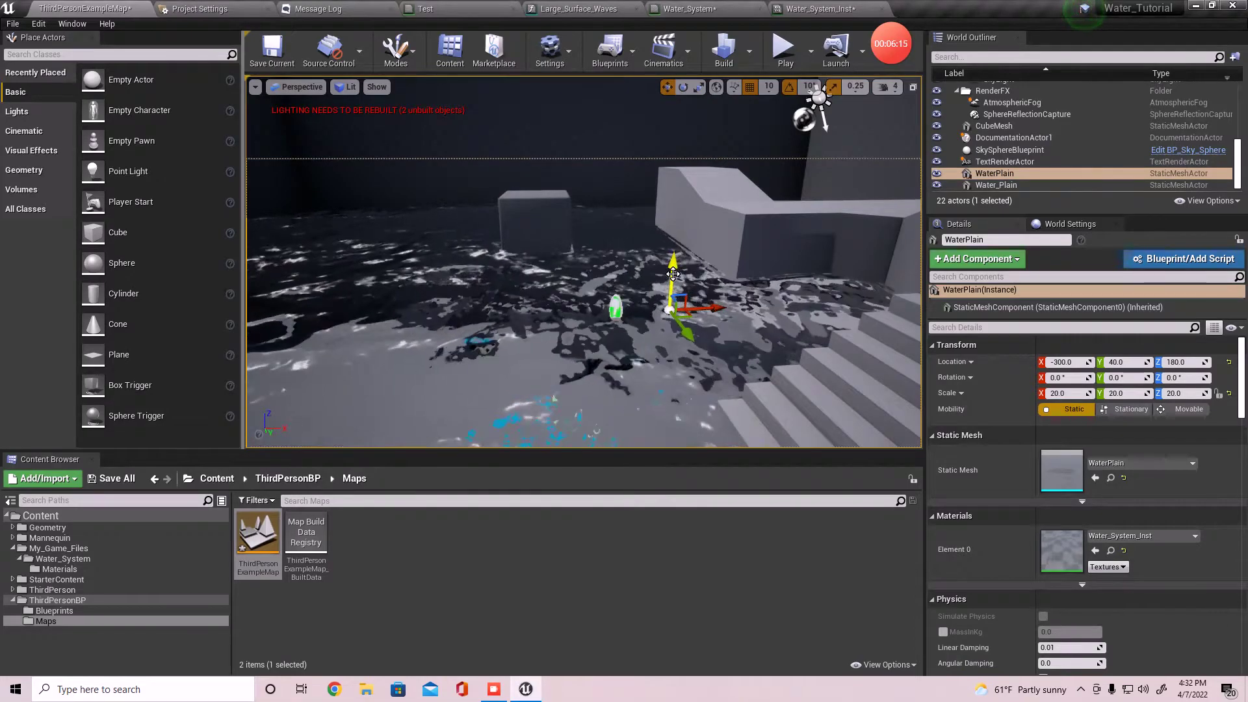
pyautogui.moveTo(682, 396); pyautogui.dragTo(670, 389, button='right')
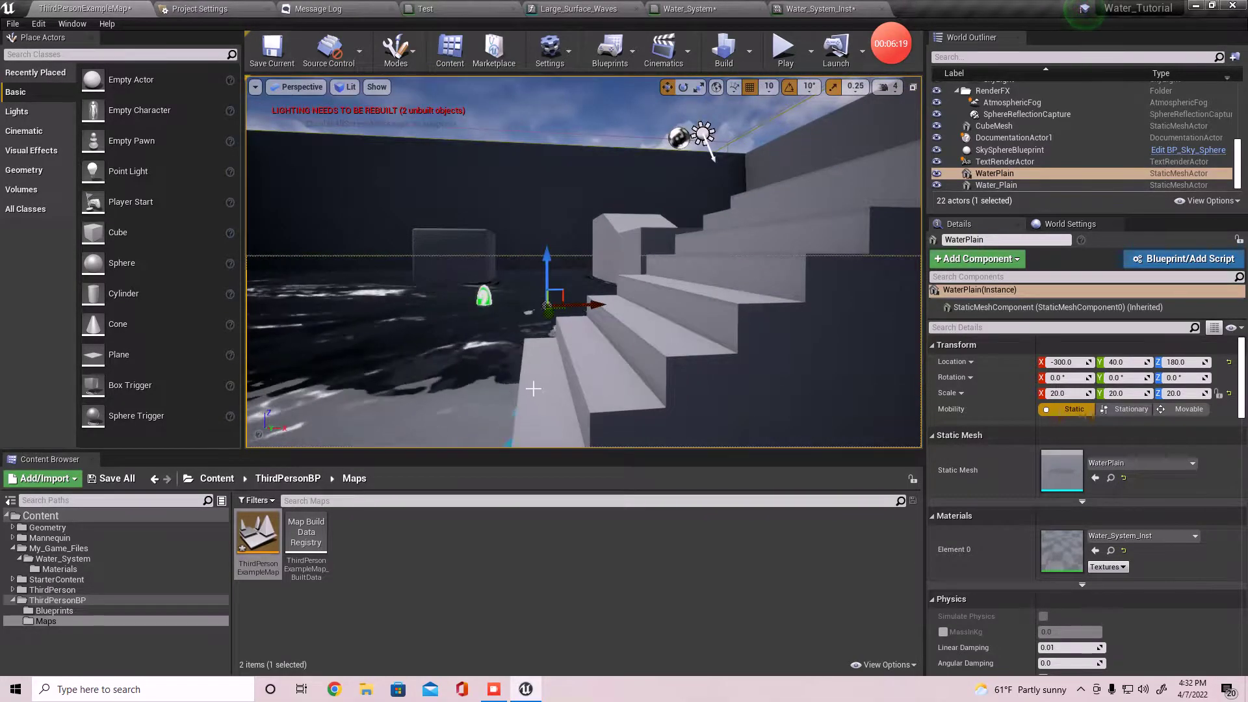
pyautogui.moveTo(553, 392); pyautogui.dragTo(631, 409, button='right')
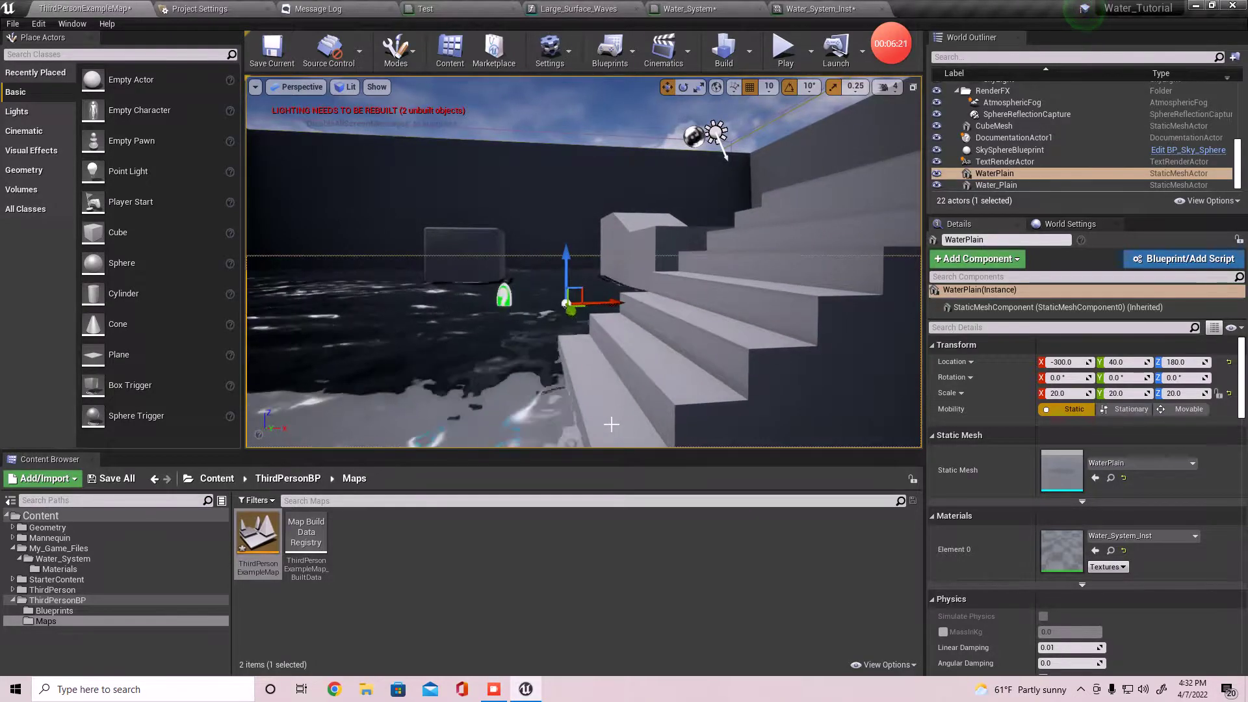
# Raise the WaterPlain mesh to a Z location of 240 and inspect the ripples along the stairs.
pyautogui.moveTo(611, 424); pyautogui.dragTo(599, 418, button='middle')
pyautogui.moveTo(605, 416); pyautogui.dragTo(603, 388, button='right')
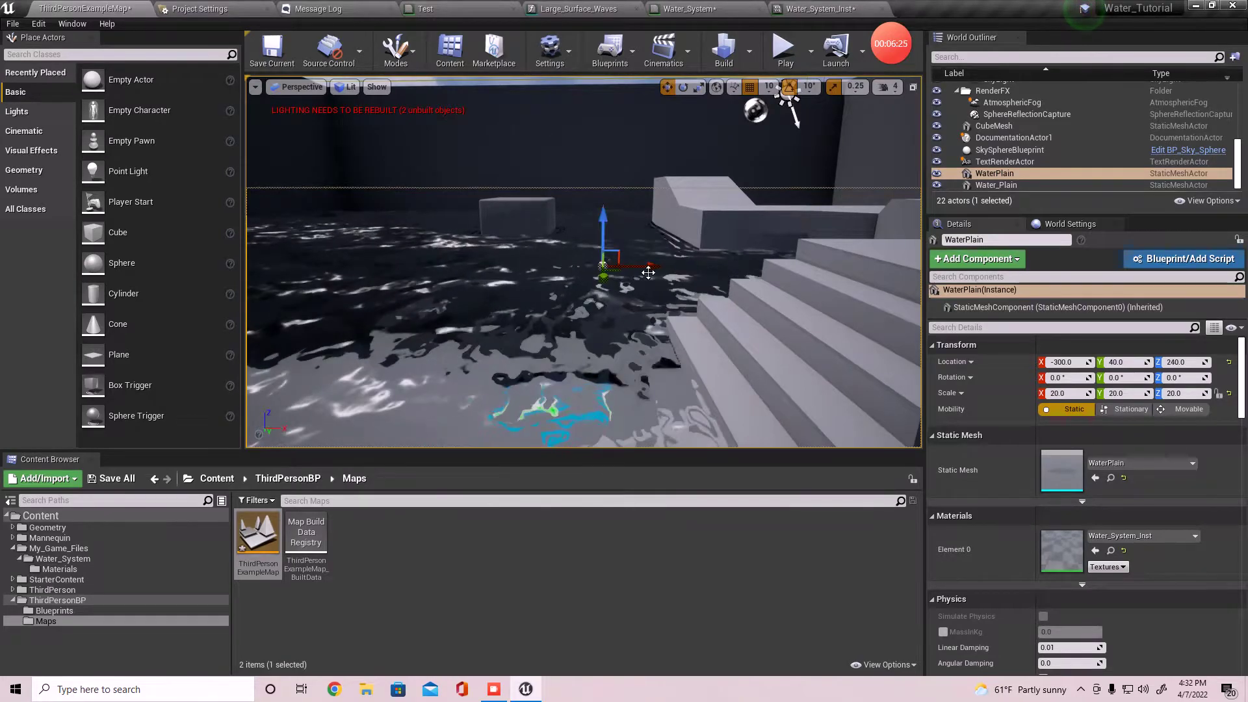
pyautogui.moveTo(608, 307); pyautogui.dragTo(744, 341, button='right')
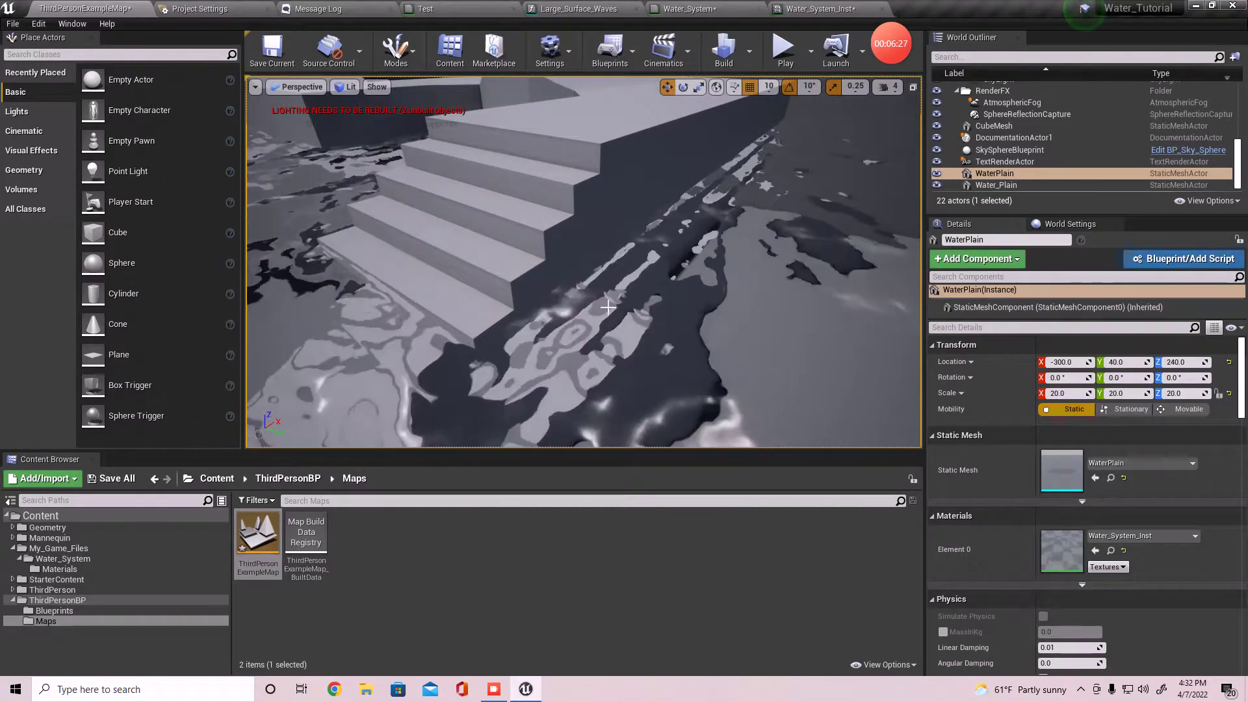
pyautogui.moveTo(608, 306); pyautogui.dragTo(662, 284, button='right')
pyautogui.moveTo(508, 362); pyautogui.dragTo(433, 390, button='right')
pyautogui.moveTo(586, 288); pyautogui.dragTo(777, 312, button='right')
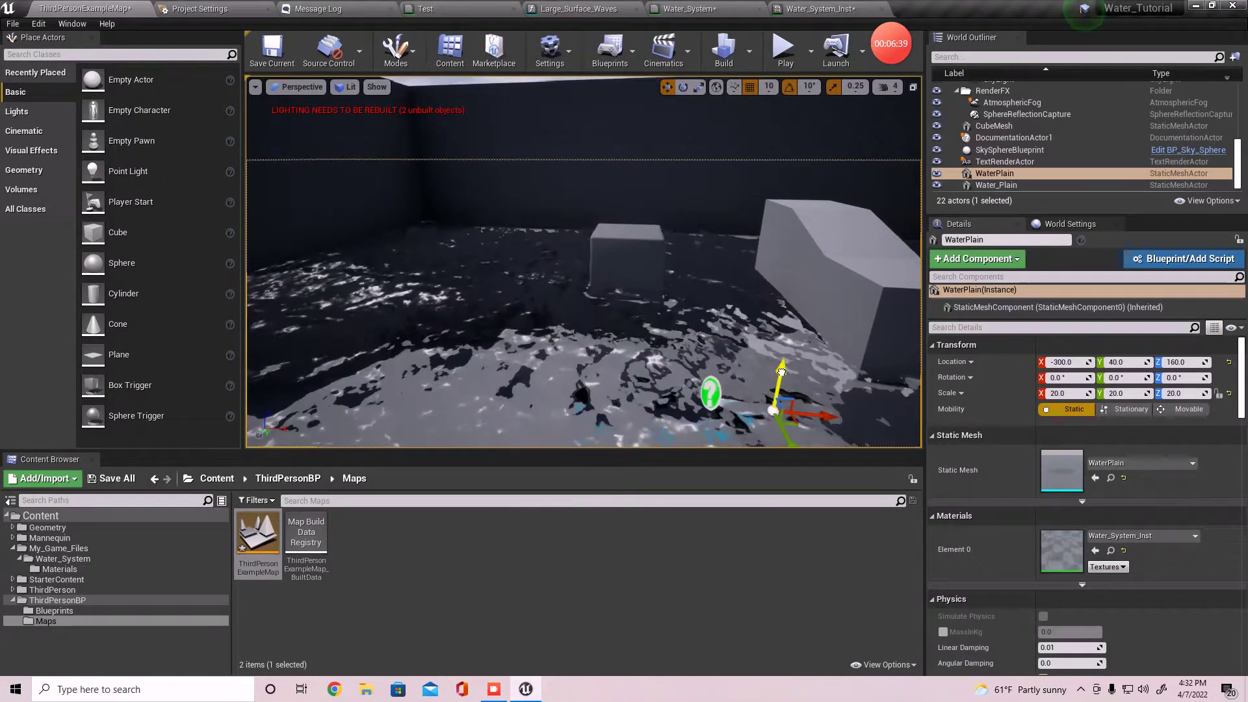
# Move the WaterPlain mesh to a Z location of 260 and check the ripples around the ramp and stairs.
pyautogui.moveTo(781, 371); pyautogui.dragTo(788, 338)
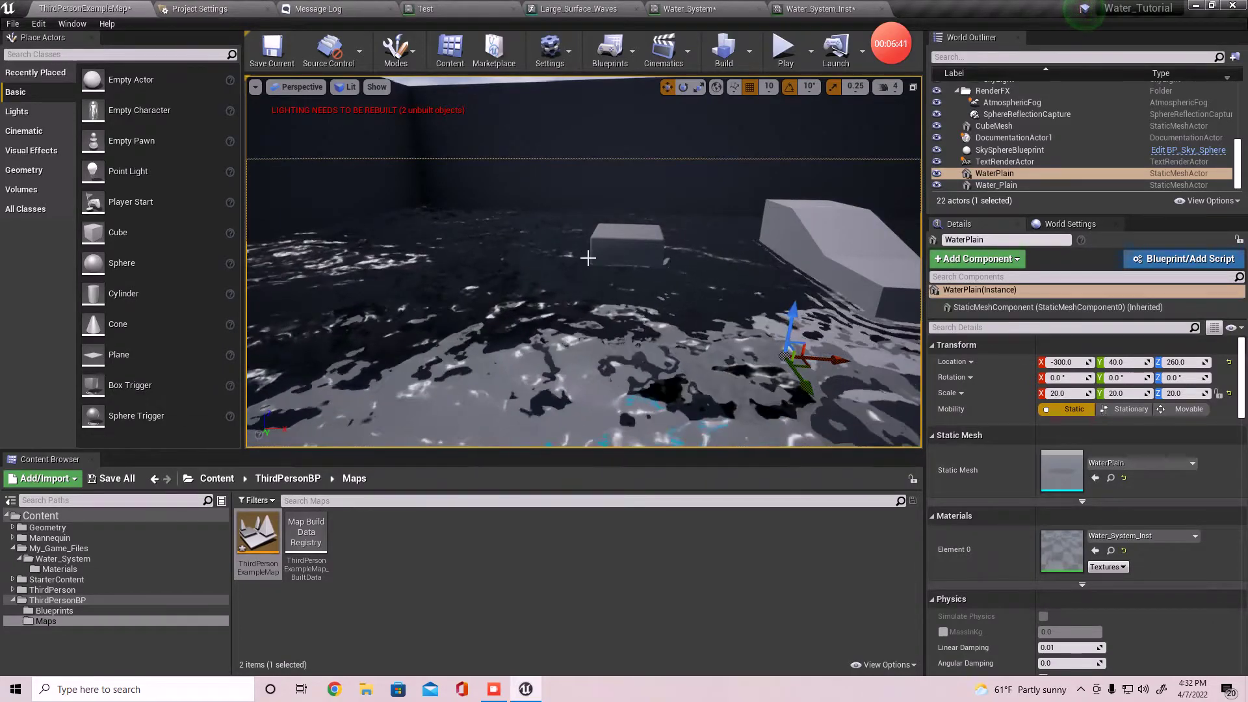
pyautogui.moveTo(625, 380); pyautogui.dragTo(775, 409, button='right')
pyautogui.moveTo(656, 423); pyautogui.dragTo(652, 369, button='right')
pyautogui.moveTo(728, 341); pyautogui.dragTo(713, 344, button='right')
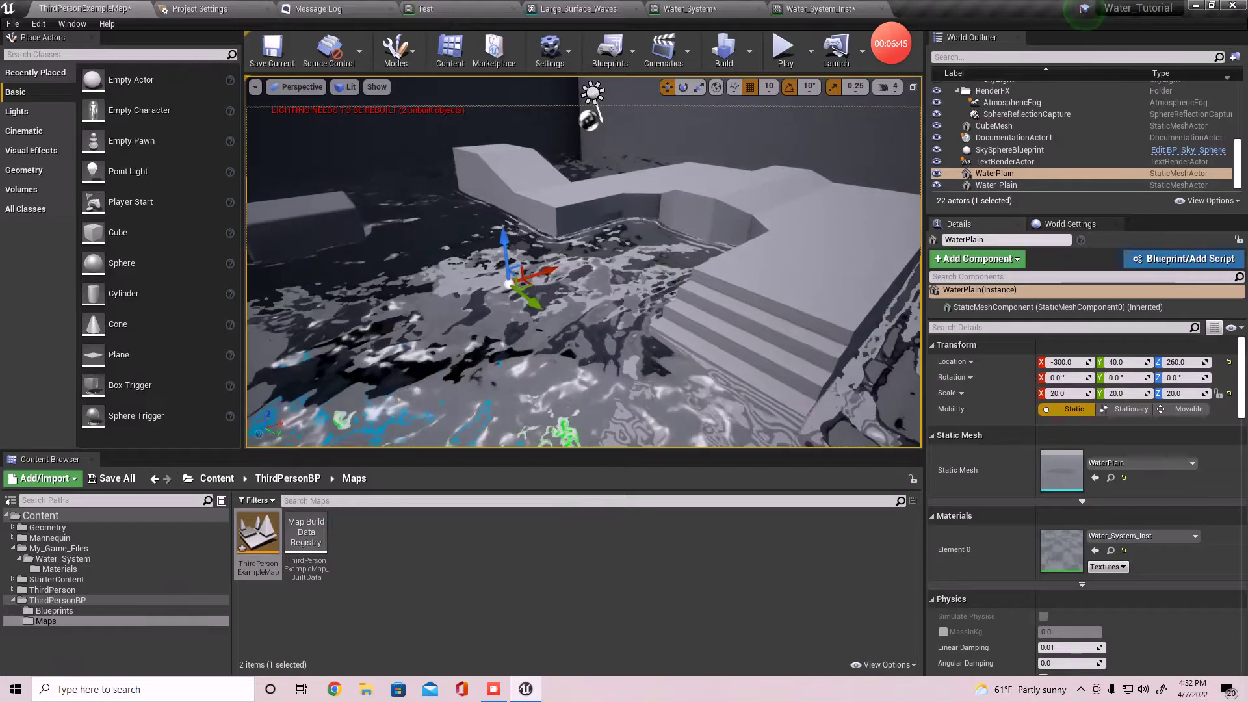
# Open TestLevel from the Water_System Materials folder, saving the modified map, Water_System and Water_System_Inst.
pyautogui.click(59, 568)
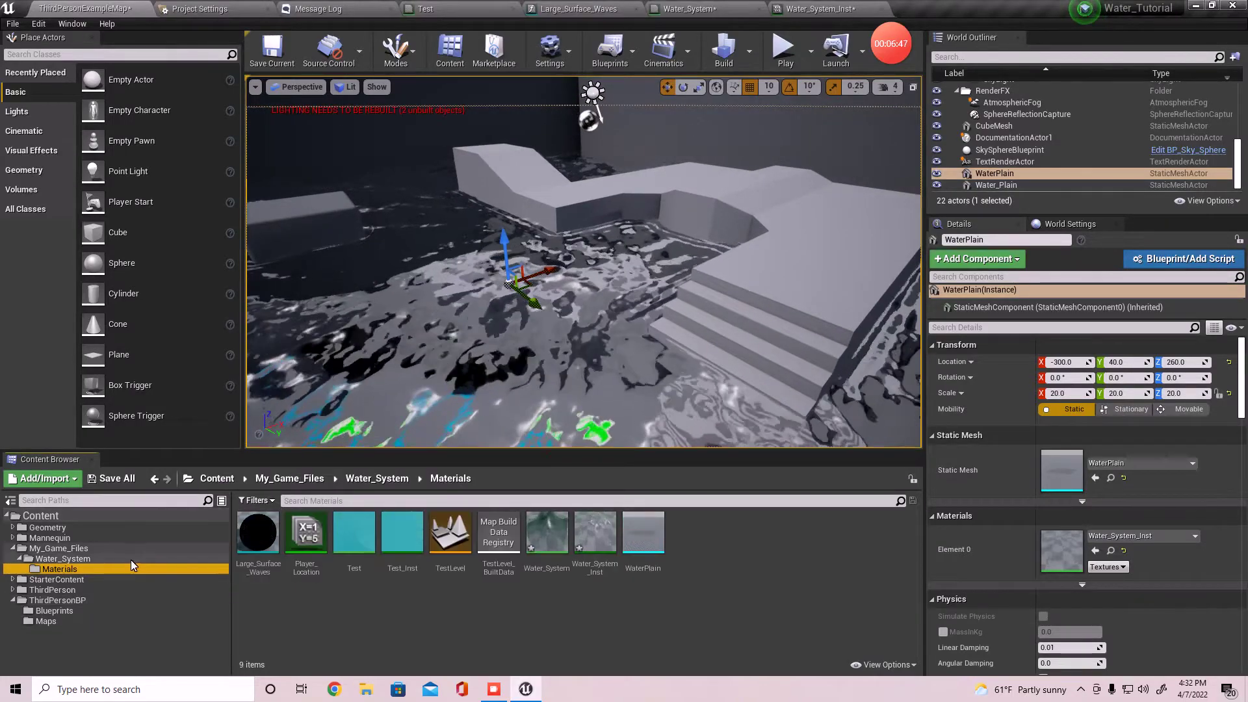
pyautogui.doubleClick(460, 541)
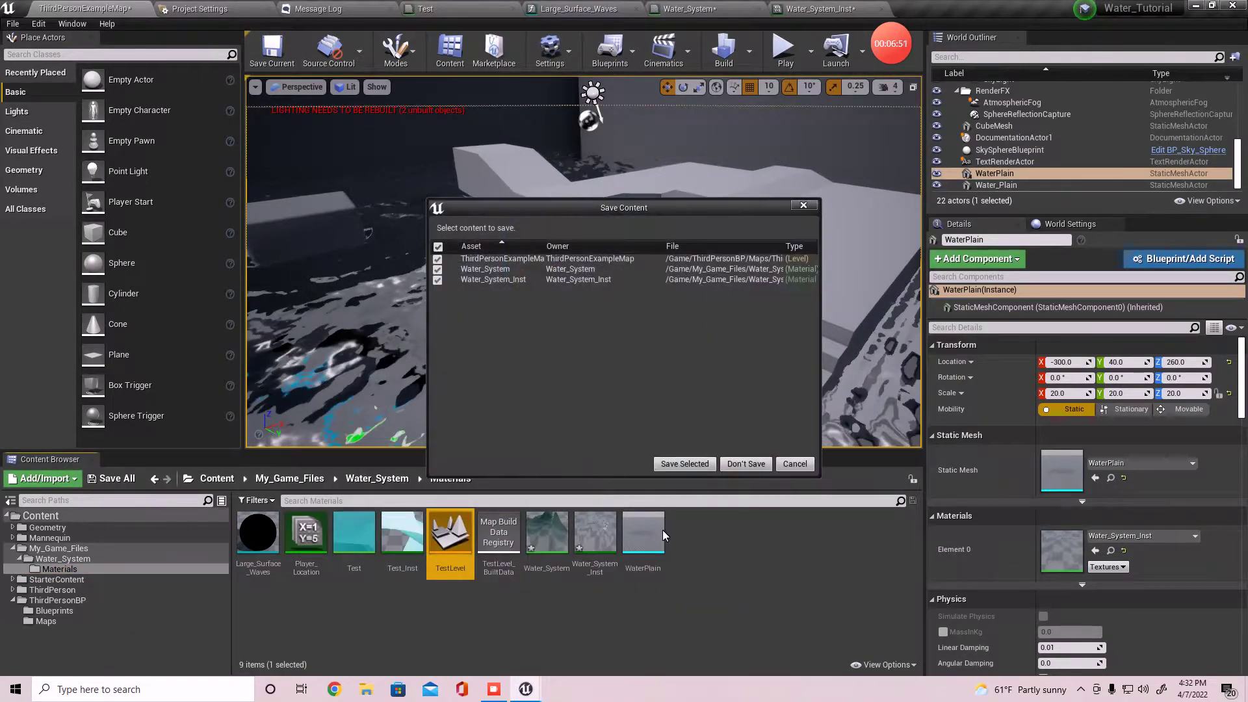
pyautogui.click(700, 465)
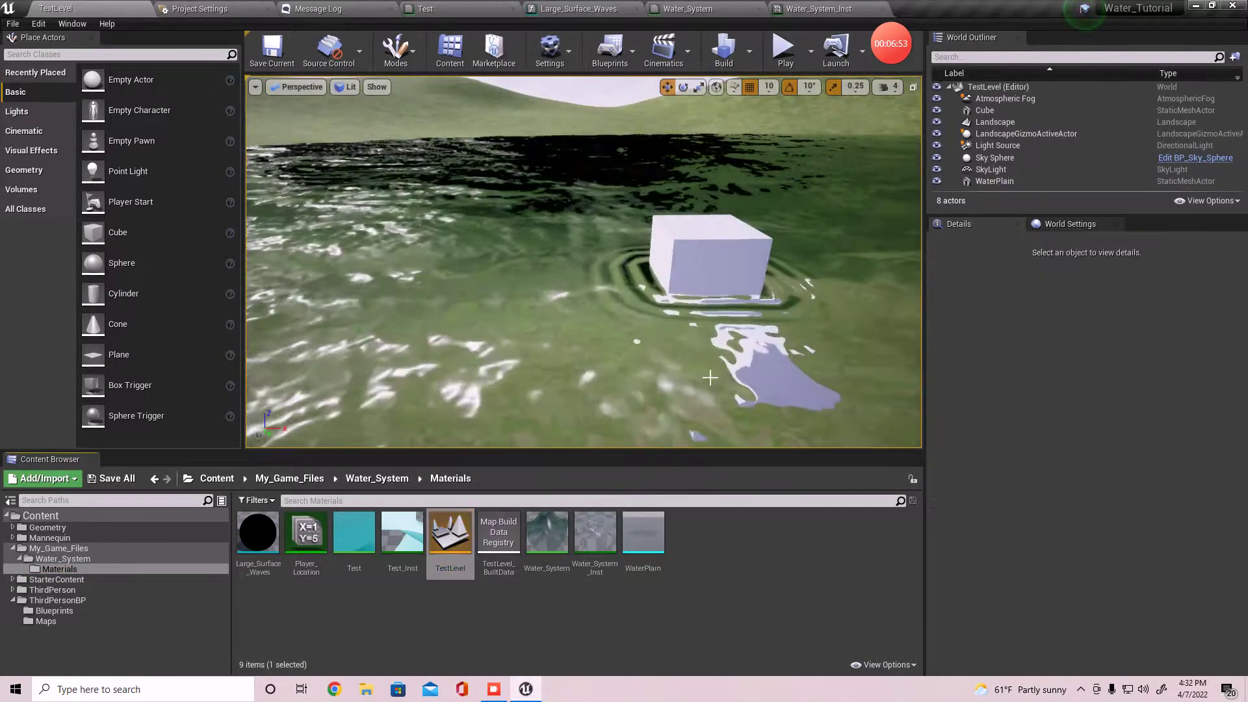
# Examine the lake's water surface and shoreline in TestLevel, and review the Water_System_Inst parameters.
pyautogui.press('s')
pyautogui.moveTo(669, 349); pyautogui.dragTo(559, 318, button='right')
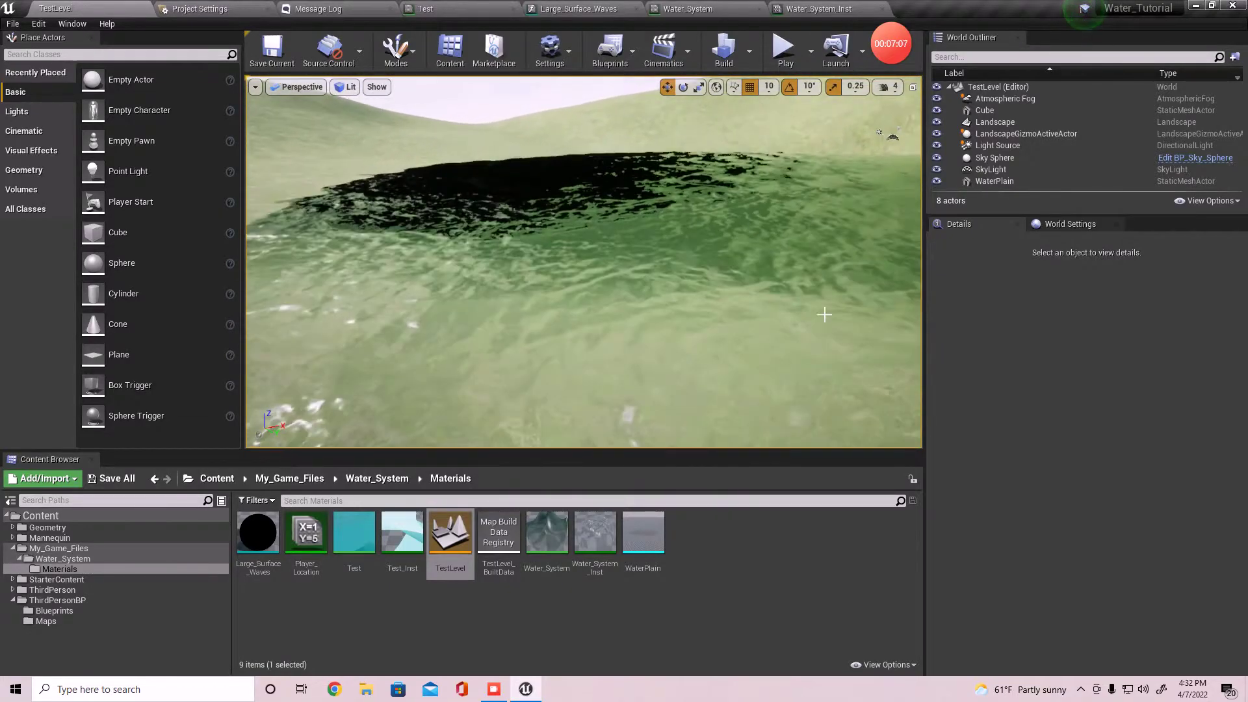
pyautogui.moveTo(822, 312); pyautogui.dragTo(685, 306, button='right')
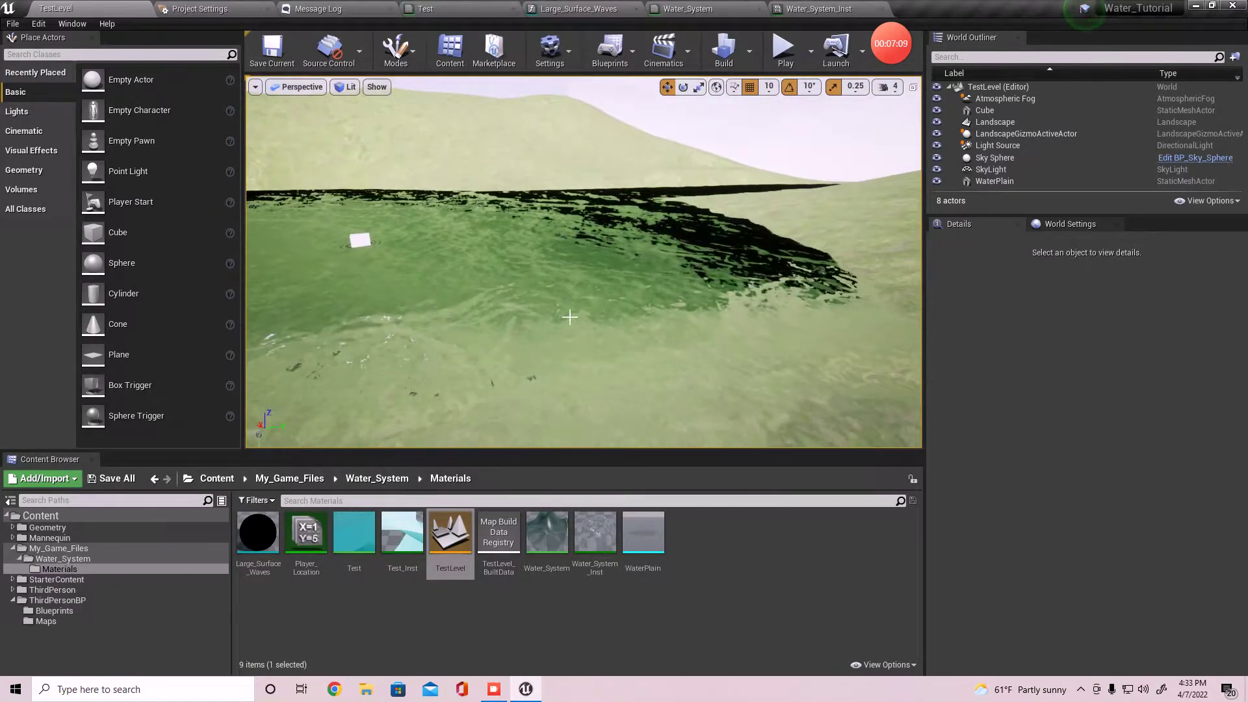
pyautogui.moveTo(557, 321); pyautogui.dragTo(656, 317, button='right')
pyautogui.moveTo(475, 254); pyautogui.dragTo(390, 258, button='right')
pyautogui.moveTo(527, 303); pyautogui.dragTo(529, 271, button='right')
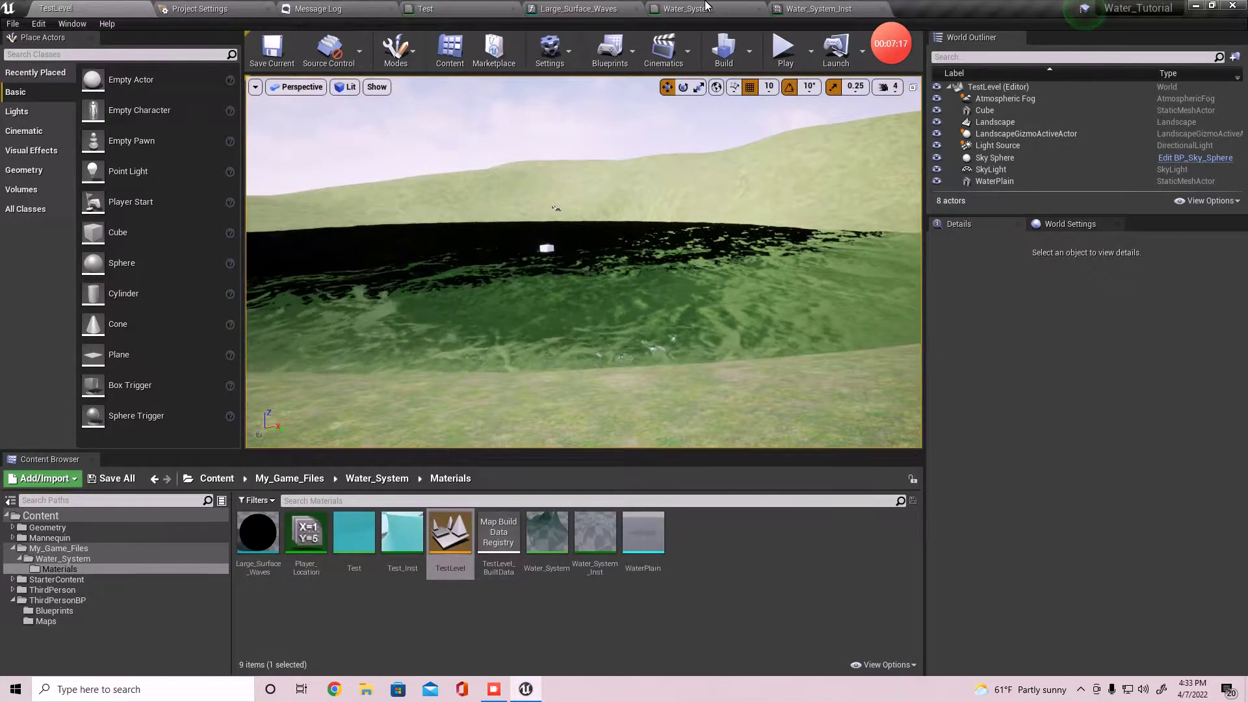
pyautogui.click(829, 10)
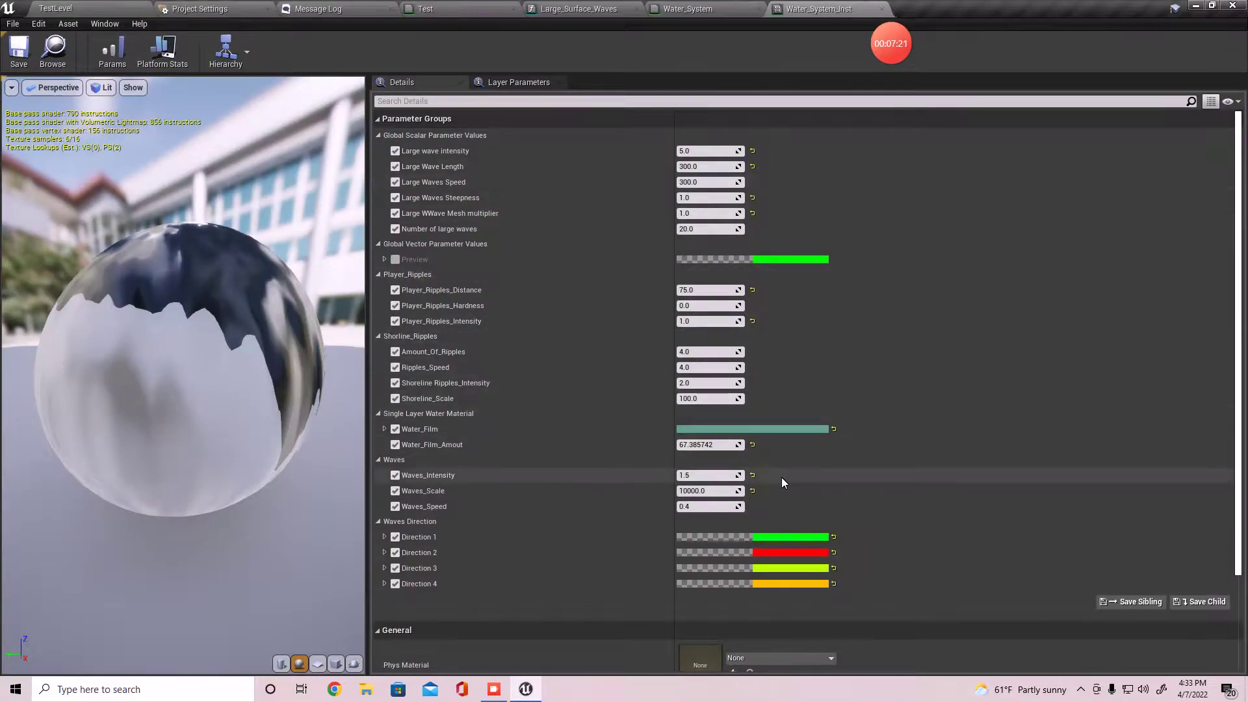
# In the Water_System graph, enlarge the Single_Layer_Water_Material comment box downward and move its Water_Film node chain lower.
pyautogui.click(715, 10)
pyautogui.moveTo(607, 304); pyautogui.dragTo(682, 214, button='right')
pyautogui.scroll(-7, 687, 210)
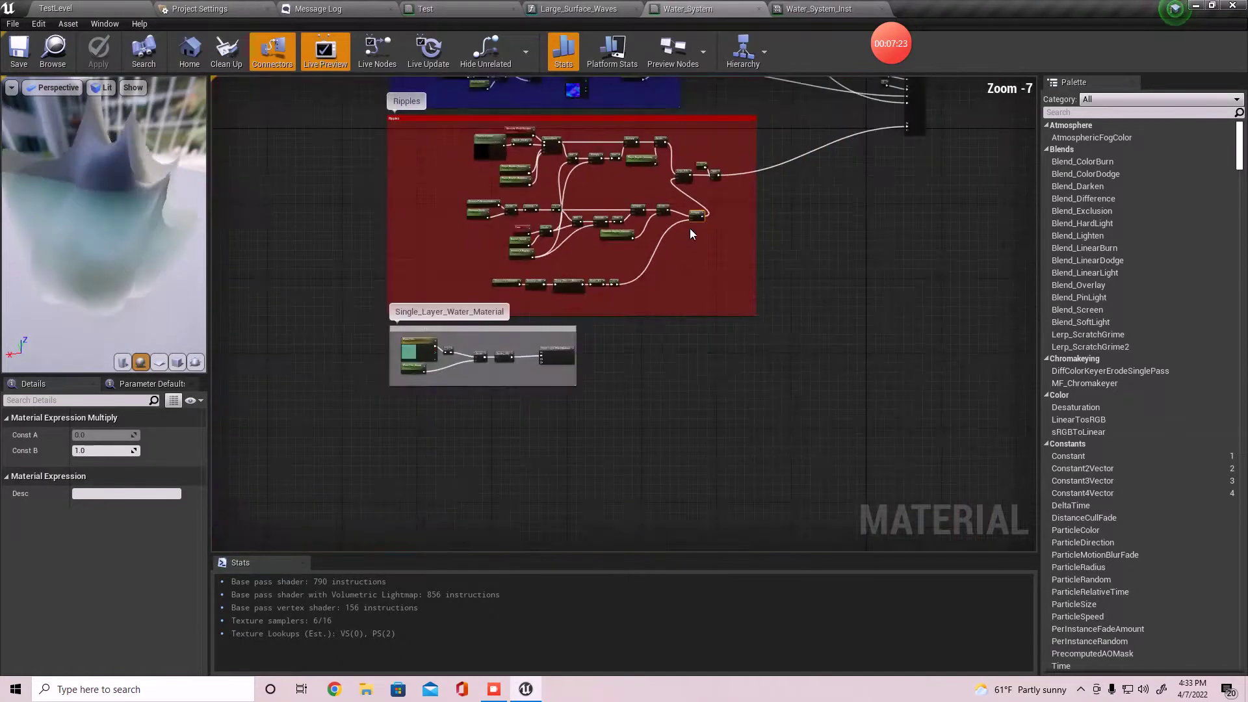
pyautogui.moveTo(671, 311); pyautogui.dragTo(742, 228, button='right')
pyautogui.scroll(4, 605, 310)
pyautogui.moveTo(594, 309); pyautogui.dragTo(557, 418, button='right')
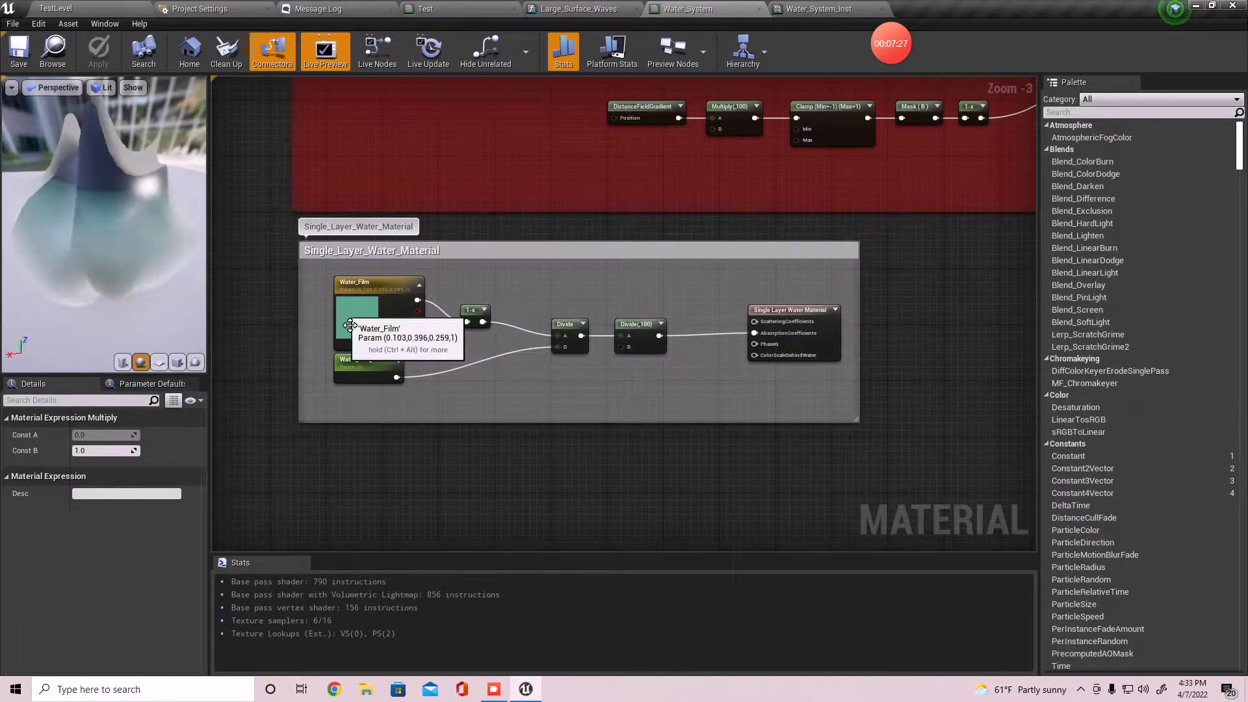
pyautogui.moveTo(426, 428); pyautogui.dragTo(429, 507)
pyautogui.moveTo(361, 413); pyautogui.dragTo(623, 284)
pyautogui.moveTo(632, 336); pyautogui.dragTo(622, 418)
pyautogui.moveTo(543, 365); pyautogui.dragTo(587, 402, button='right')
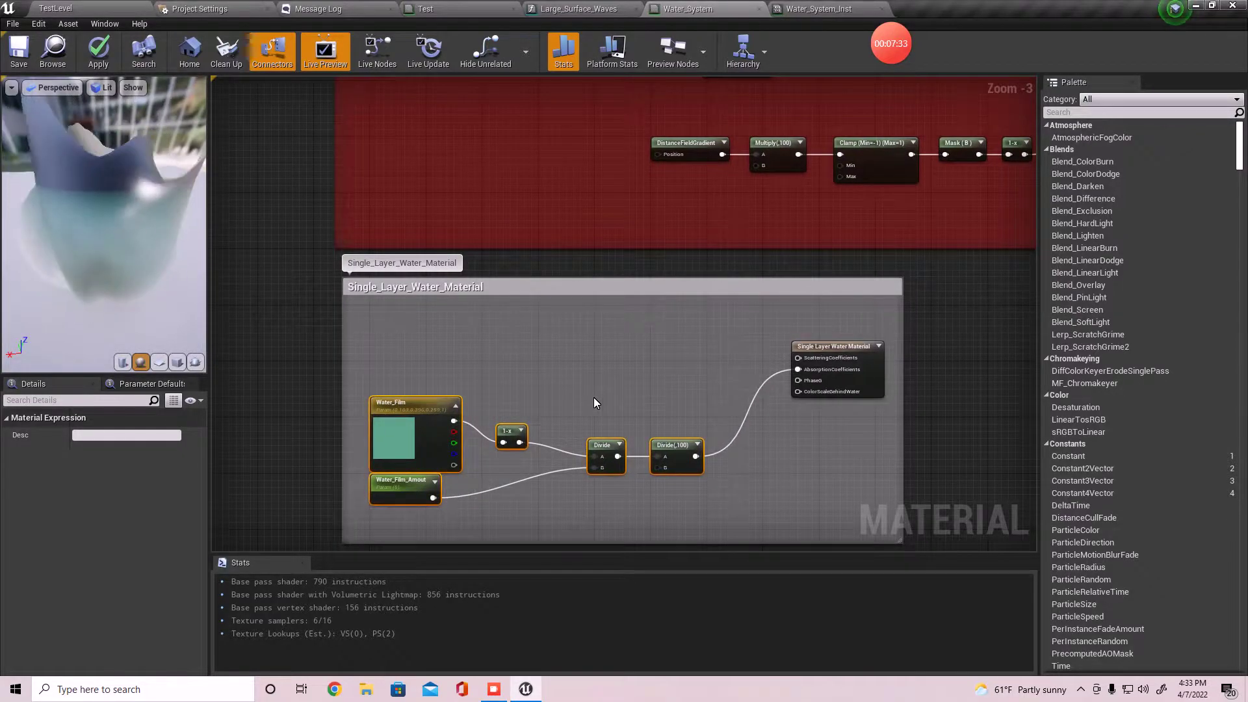
# Duplicate the Water_Film node chain and arrange the copy above the original inside the Single_Layer_Water_Material comment box.
pyautogui.hotkey('ctrl', 'c')
pyautogui.hotkey('ctrl', 'v')
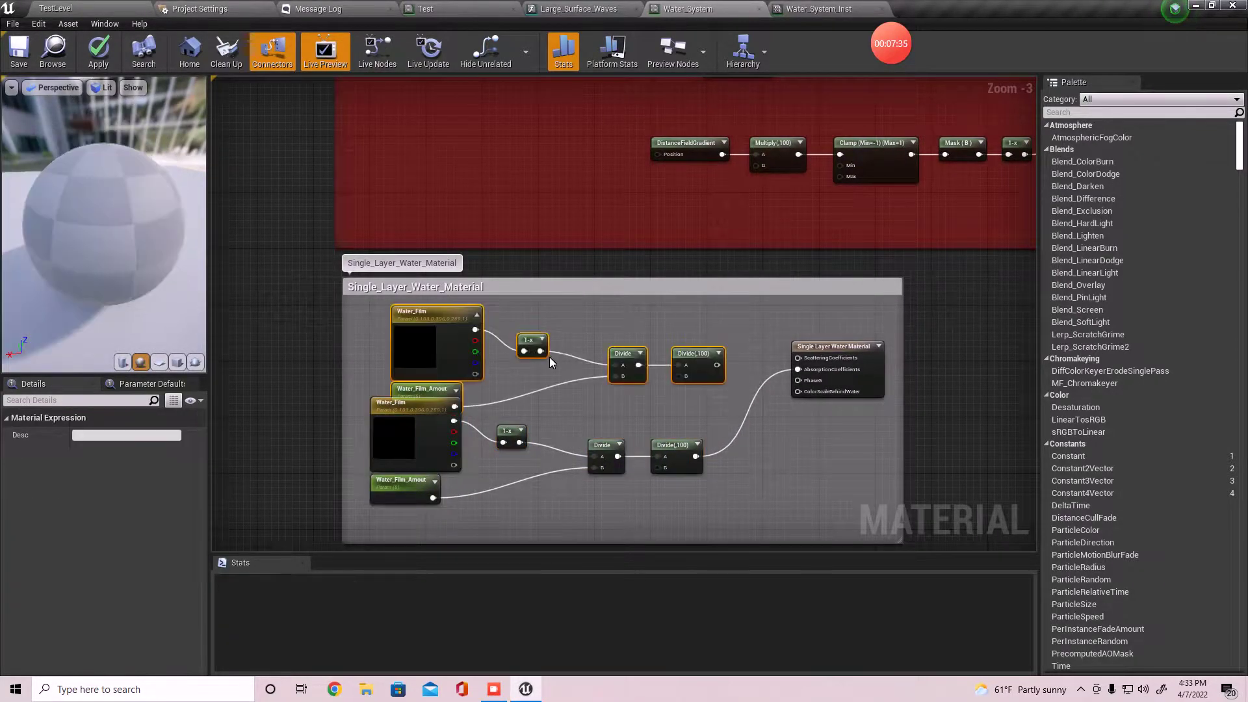
pyautogui.moveTo(530, 340); pyautogui.dragTo(509, 332)
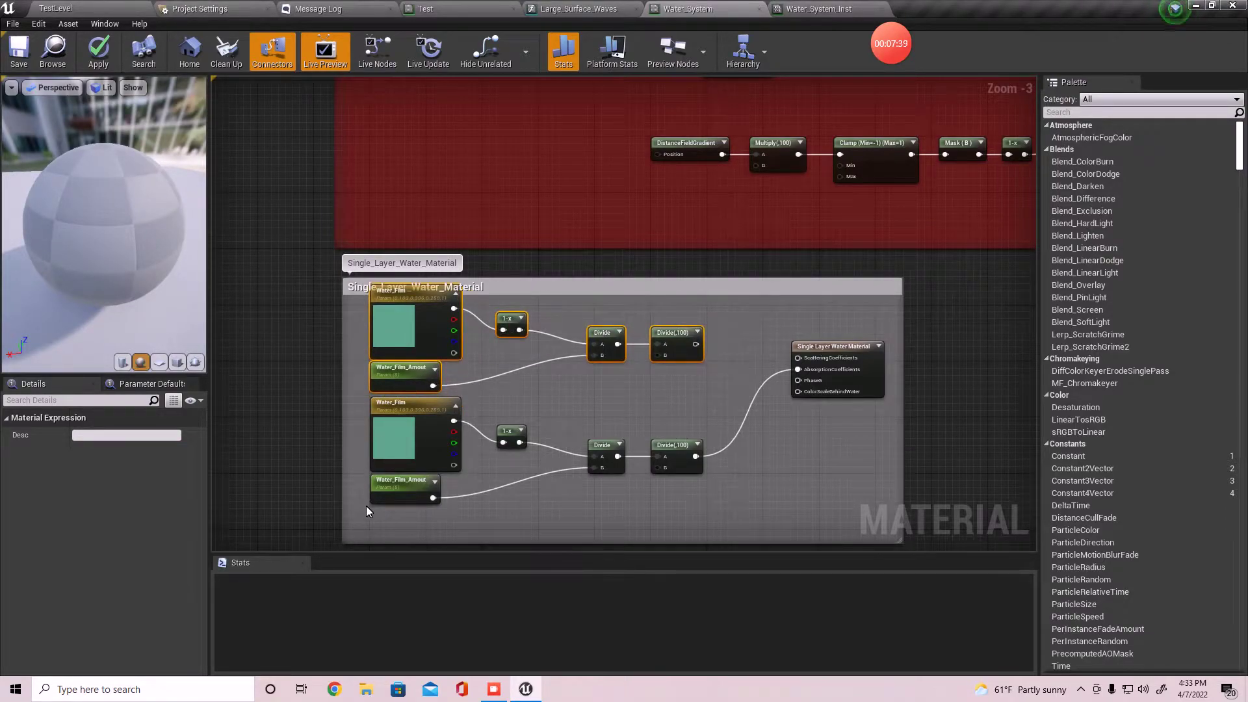
pyautogui.moveTo(366, 511); pyautogui.dragTo(521, 367)
# Connect the duplicated Divide(,100) output to ScatteringCoefficients and place the Single Layer Water Material node between the two chains.
pyautogui.moveTo(682, 338); pyautogui.dragTo(810, 404)
pyautogui.scroll(3, 747, 438)
pyautogui.moveTo(524, 380); pyautogui.dragTo(615, 381, button='right')
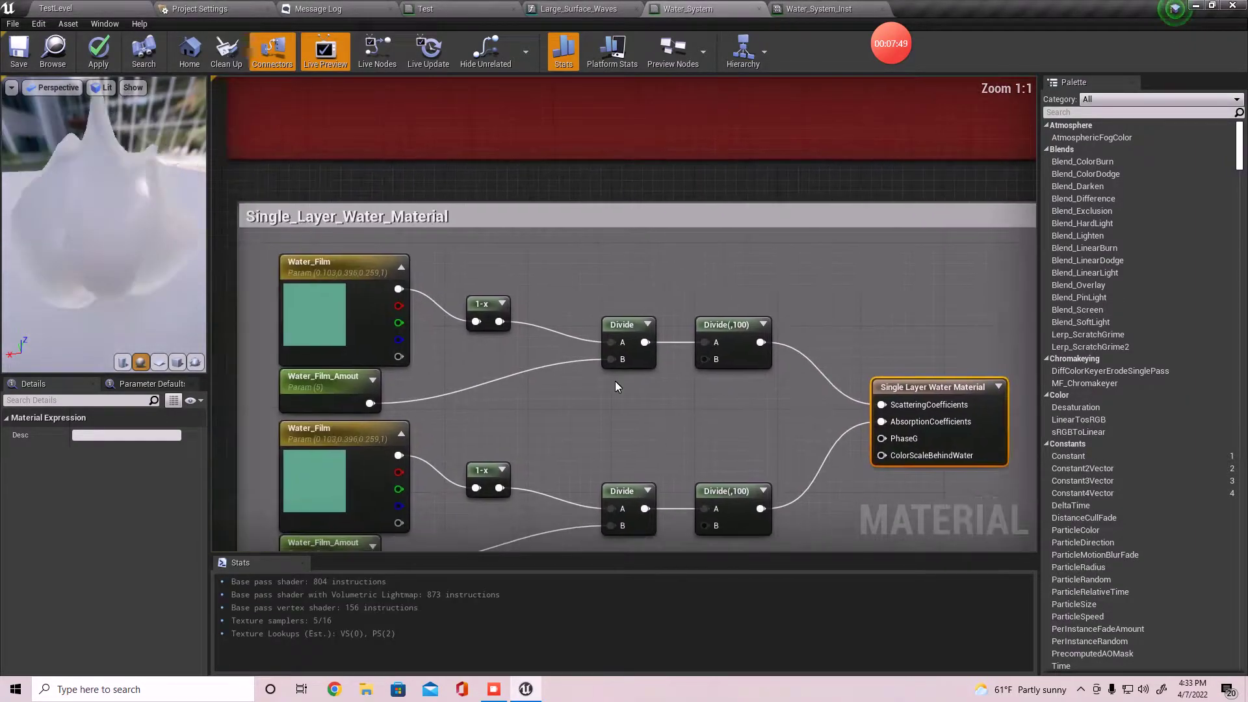
# Connect the upper Water_Film output directly to its Divide's A input and delete the upper 1-x node.
pyautogui.moveTo(398, 290); pyautogui.dragTo(536, 325)
pyautogui.moveTo(606, 341); pyautogui.dragTo(611, 343)
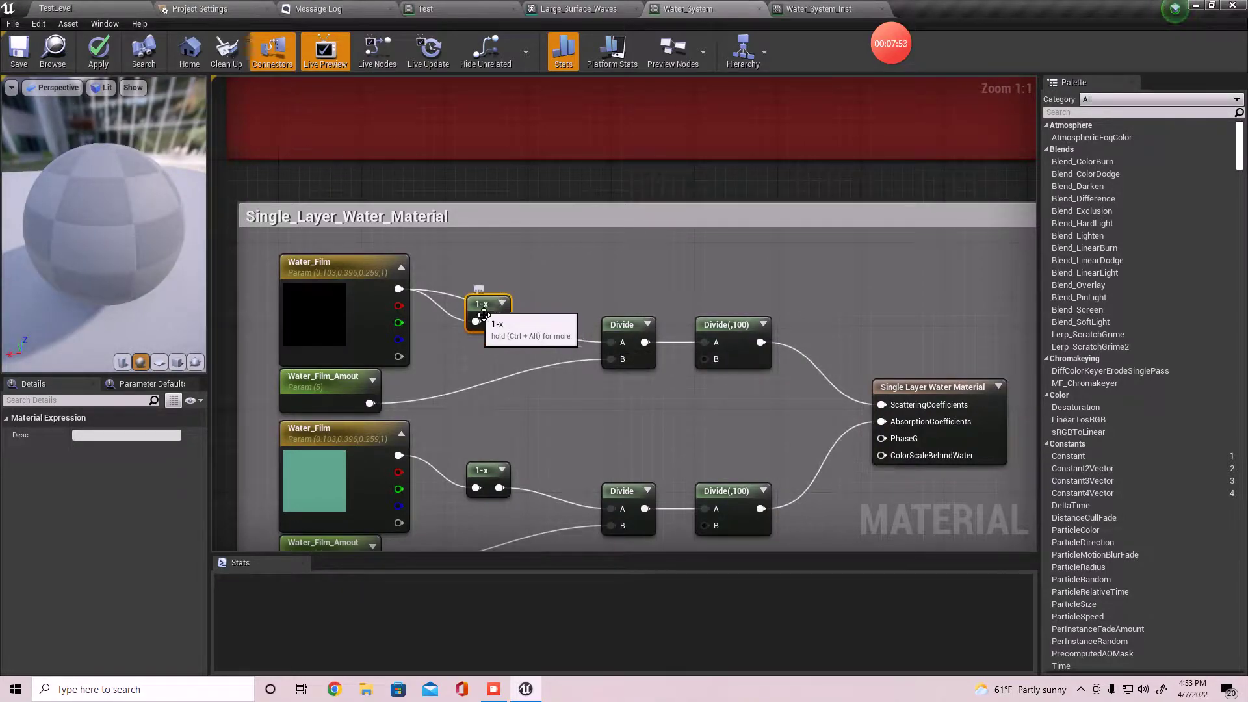
pyautogui.press('Delete')
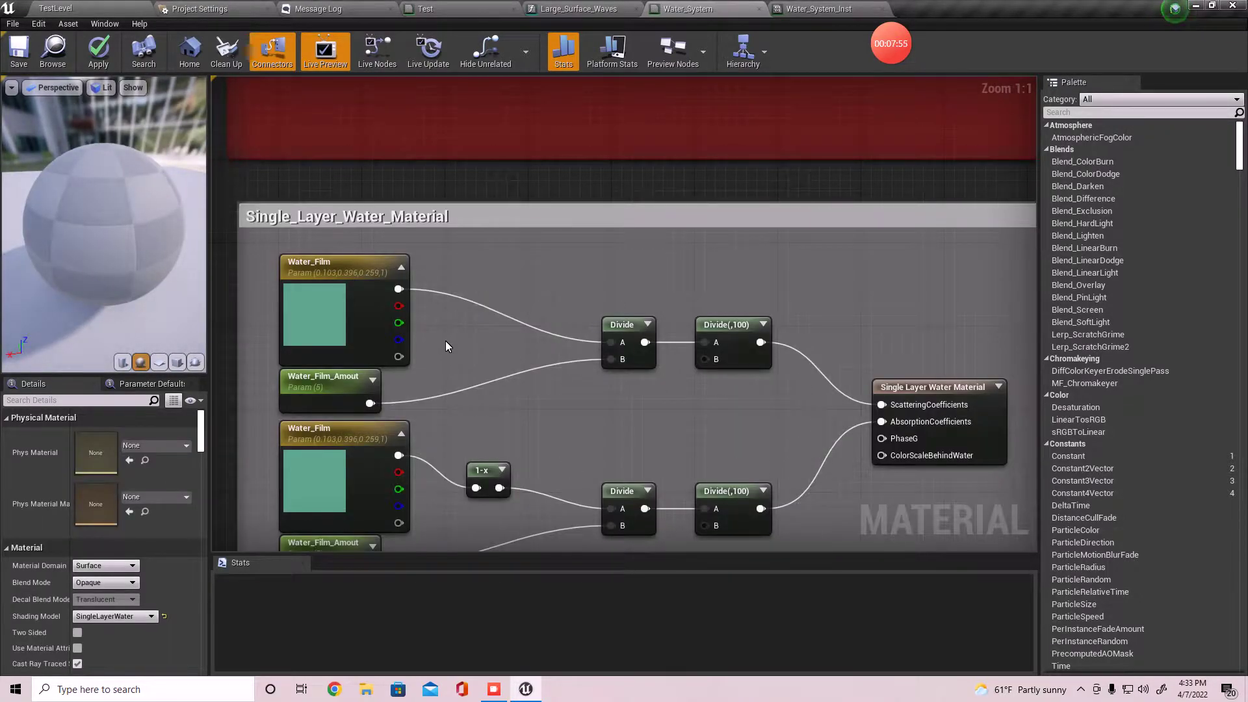
# Rename the upper Water_Film vector parameter as Water_Lighting.
pyautogui.moveTo(501, 386); pyautogui.dragTo(543, 342, button='right')
pyautogui.click(391, 280)
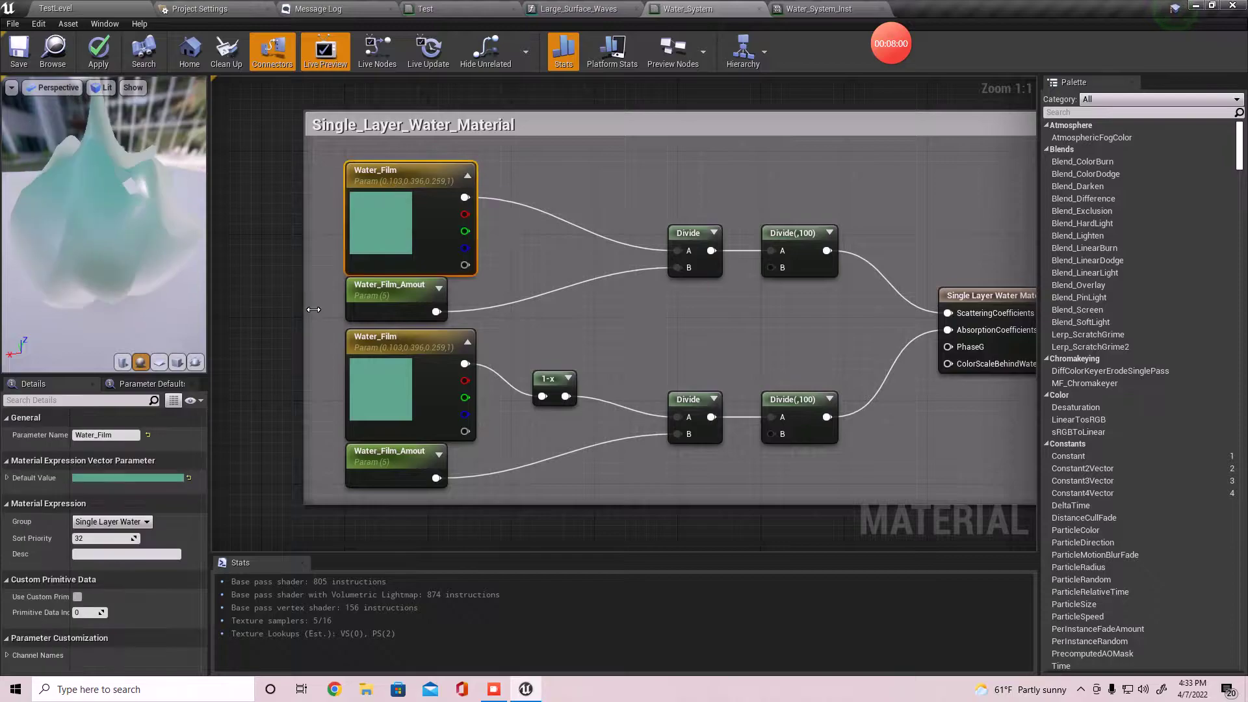
pyautogui.click(97, 434)
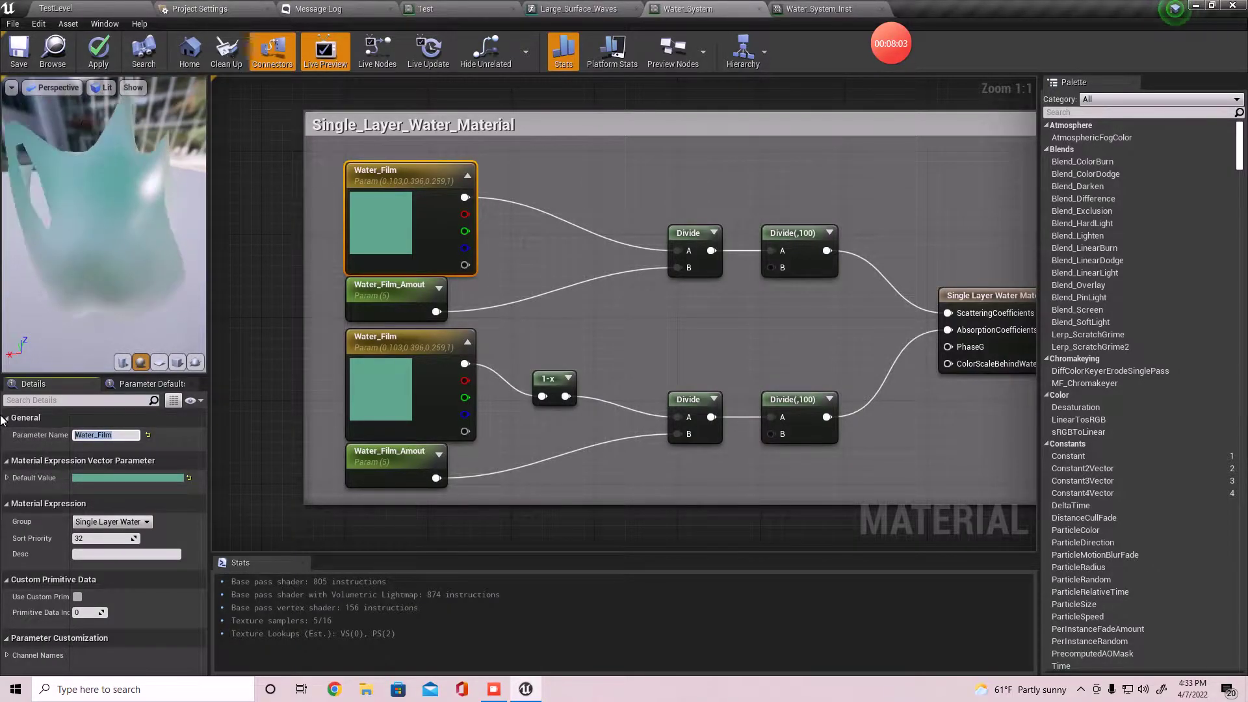
pyautogui.write('Water_Lighting')
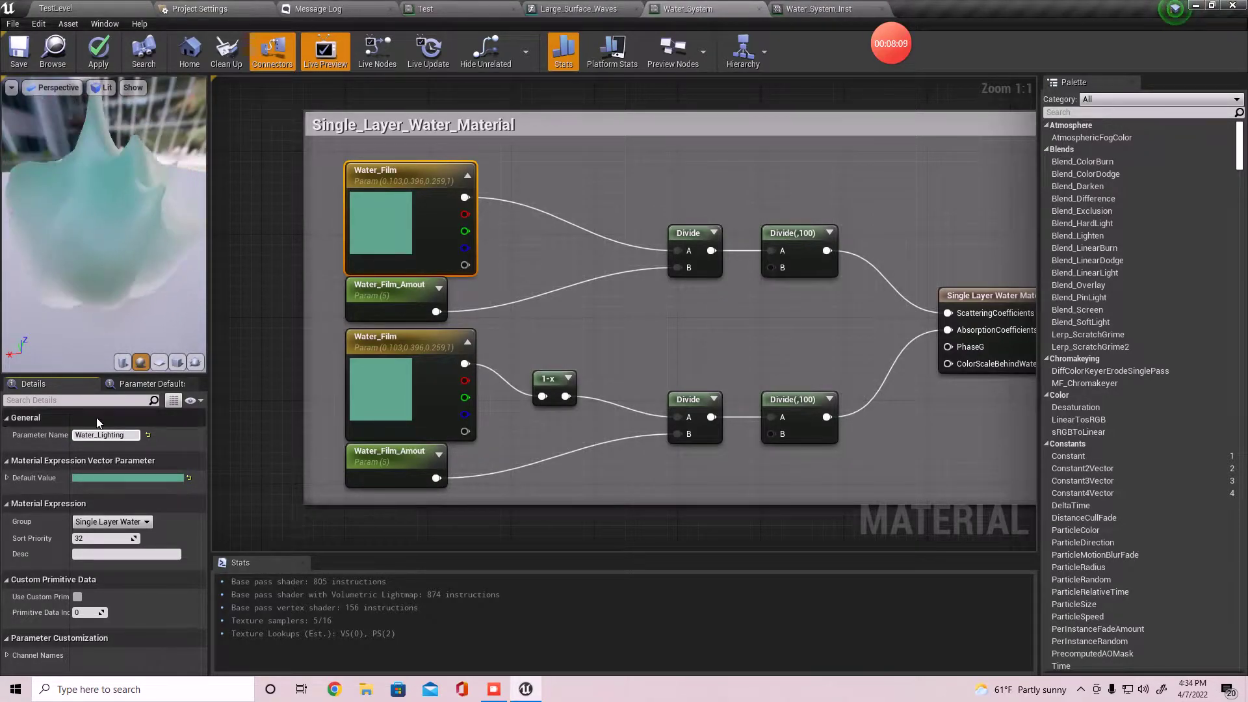
# Rename the upper Water_Film_Amout scalar parameter as Water Lighting amount.
pyautogui.click(418, 314)
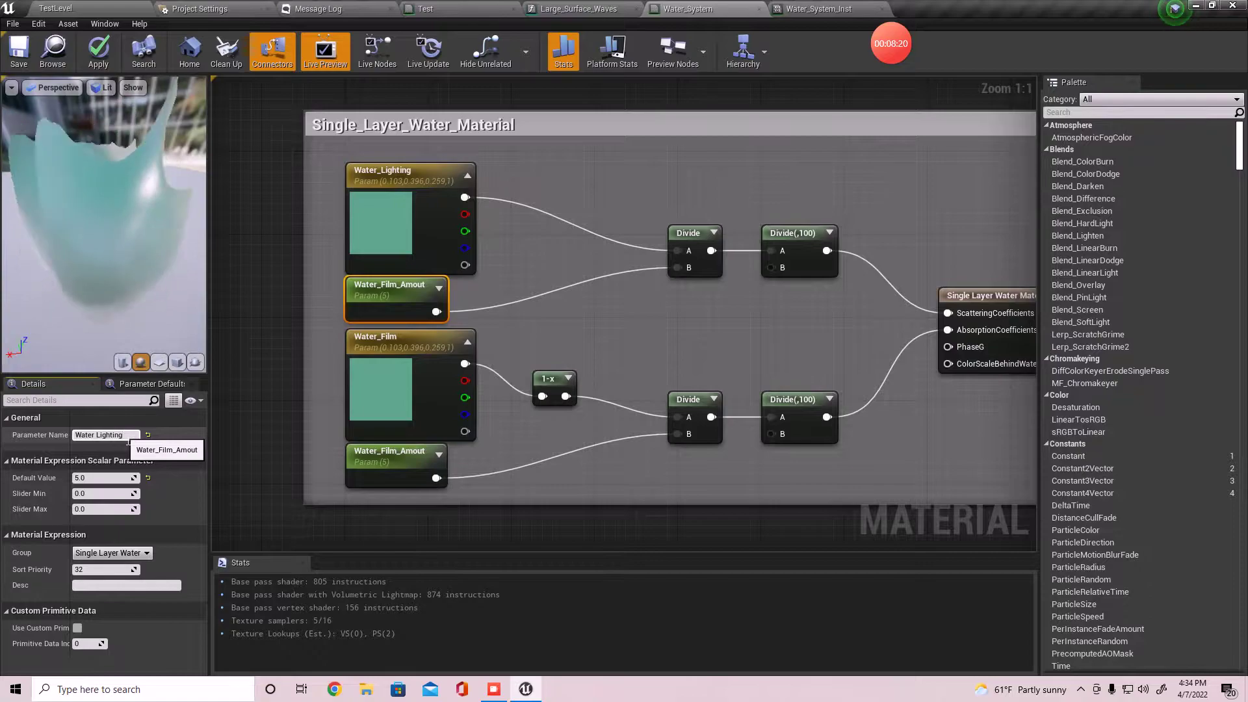
pyautogui.write('ount')
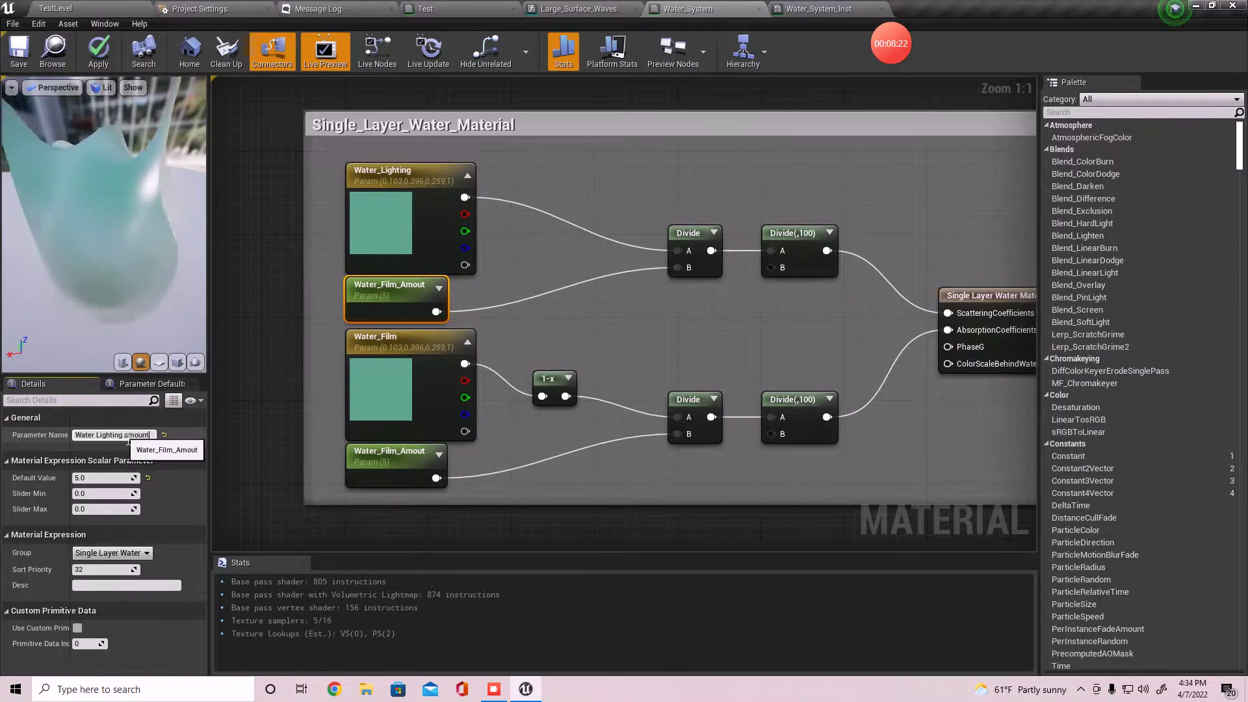
pyautogui.press('Return')
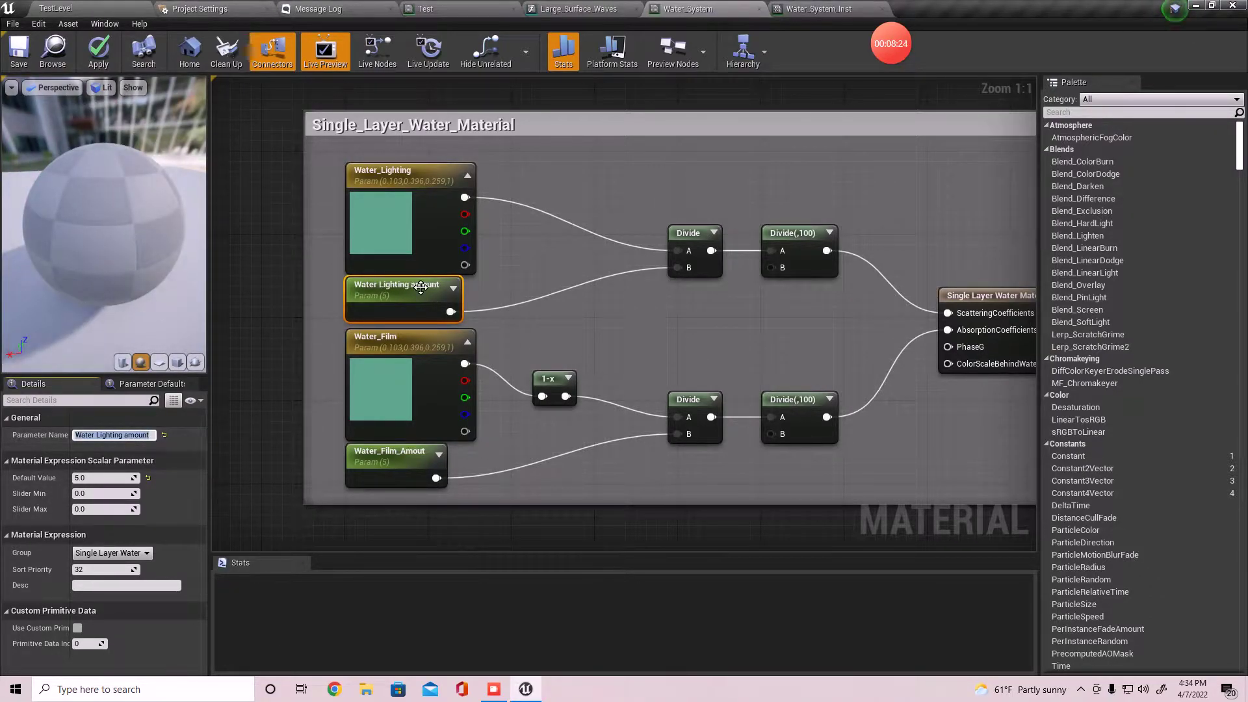
pyautogui.scroll(-4, 548, 306)
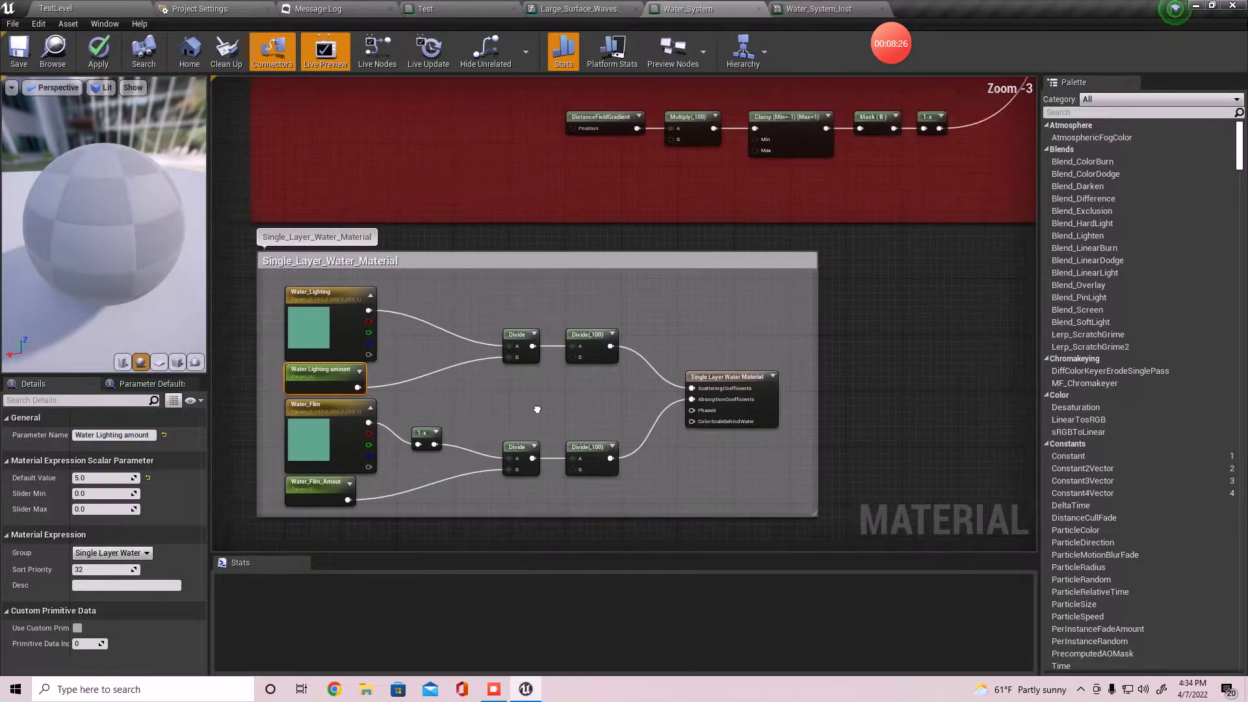
pyautogui.scroll(4, 554, 456)
pyautogui.moveTo(481, 467); pyautogui.dragTo(852, 381, button='right')
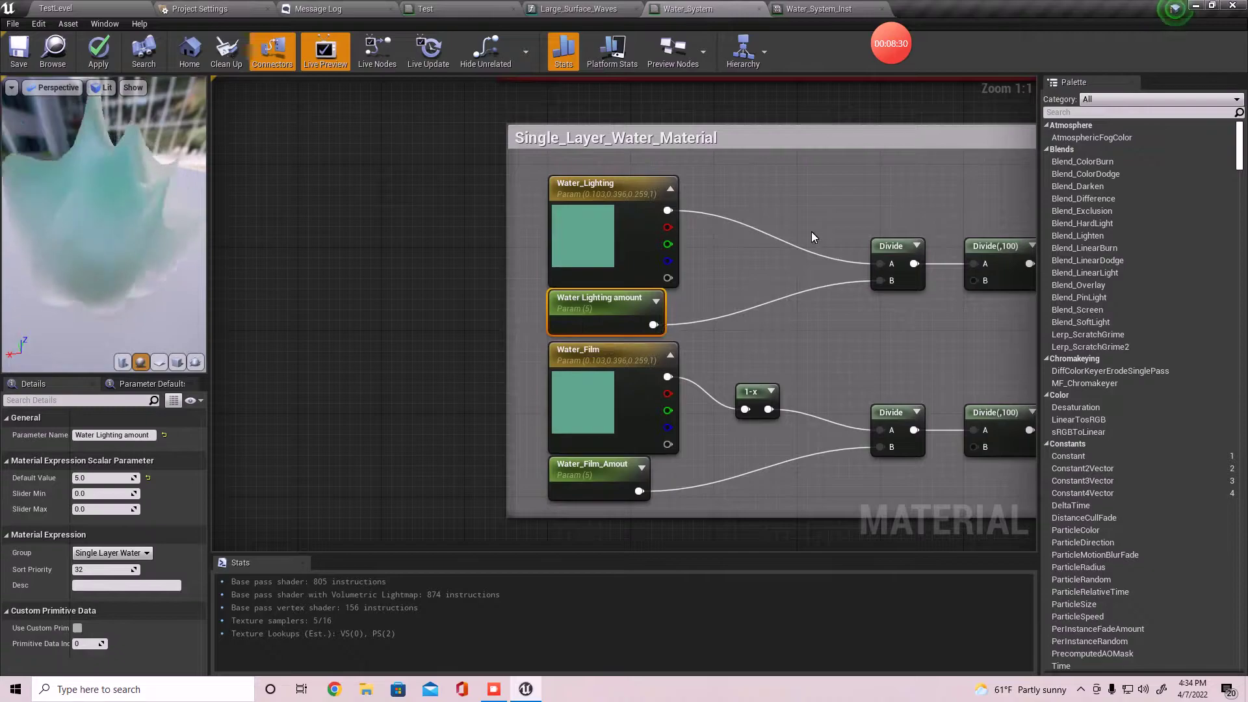
# Apply the Water_System material changes and return to TestLevel to view the lake surface from the shore.
pyautogui.scroll(-4, 718, 334)
pyautogui.moveTo(740, 334); pyautogui.dragTo(578, 546, button='right')
pyautogui.moveTo(343, 338); pyautogui.dragTo(290, 362, button='right')
pyautogui.click(99, 52)
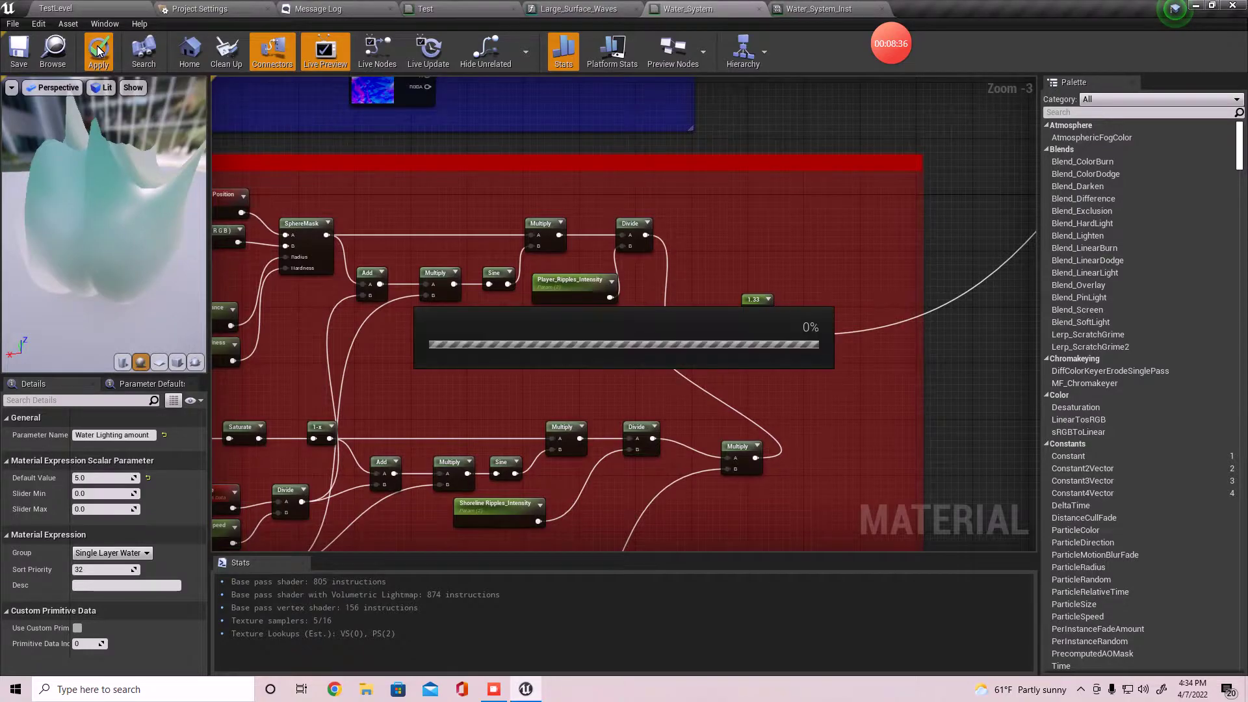
pyautogui.click(89, 12)
pyautogui.moveTo(488, 377); pyautogui.dragTo(510, 360, button='right')
pyautogui.press('a')
pyautogui.moveTo(596, 297); pyautogui.dragTo(596, 297, button='right')
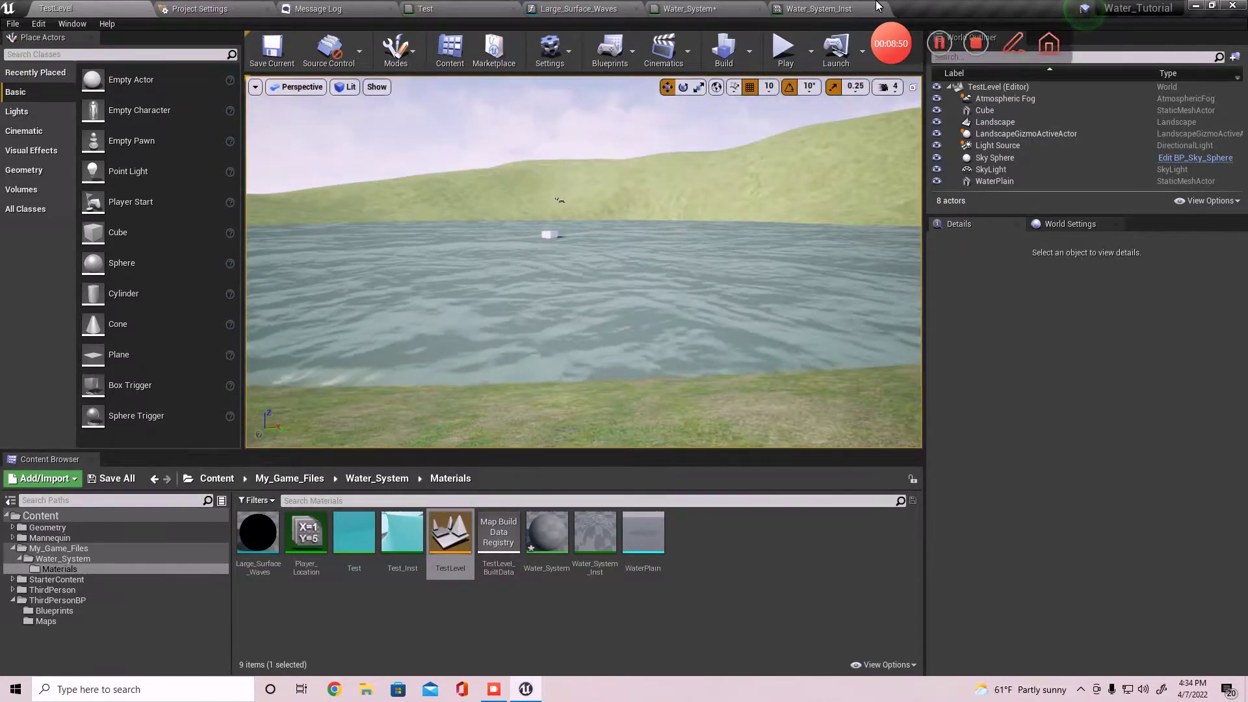
# Detach the Water_System_Inst editor into a floating window over the TestLevel editor.
pyautogui.click(817, 7)
pyautogui.moveTo(817, 8); pyautogui.dragTo(692, 258)
pyautogui.click(65, 8)
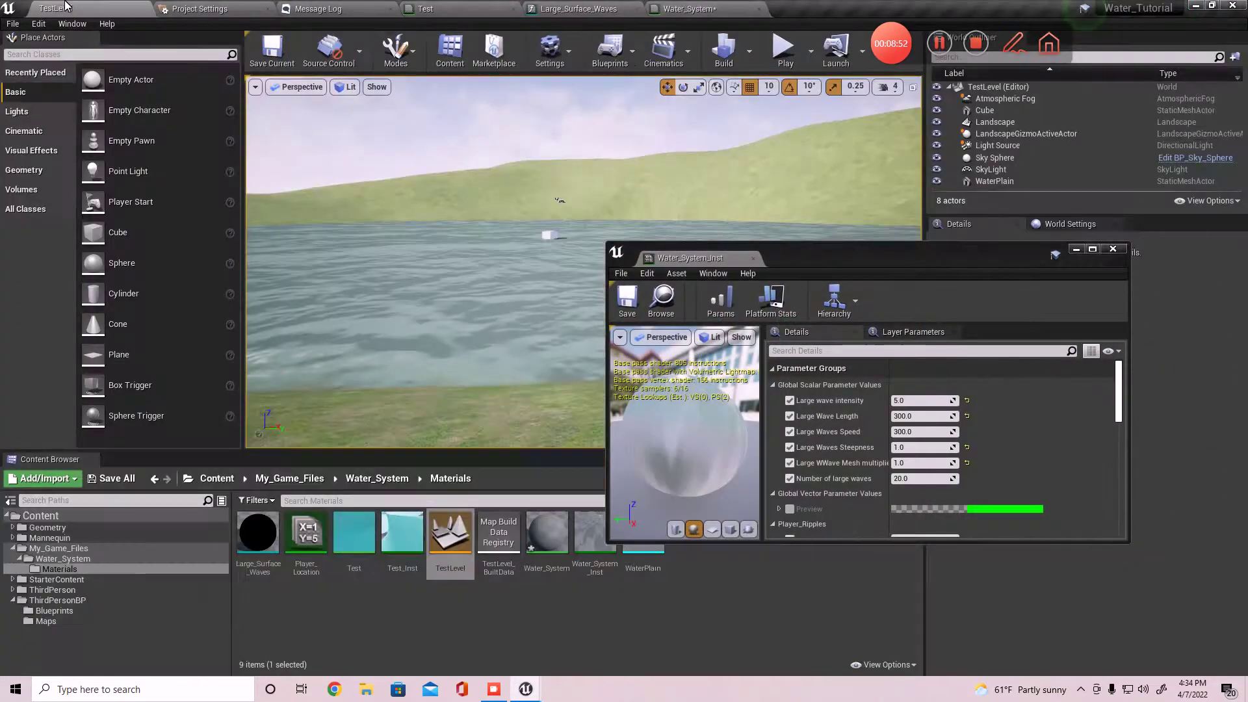
# Enable the Water Lighting amount and Water_Lighting parameter overrides under Single Layer Water Material.
pyautogui.scroll(-3, 857, 422)
pyautogui.scroll(2, 903, 459)
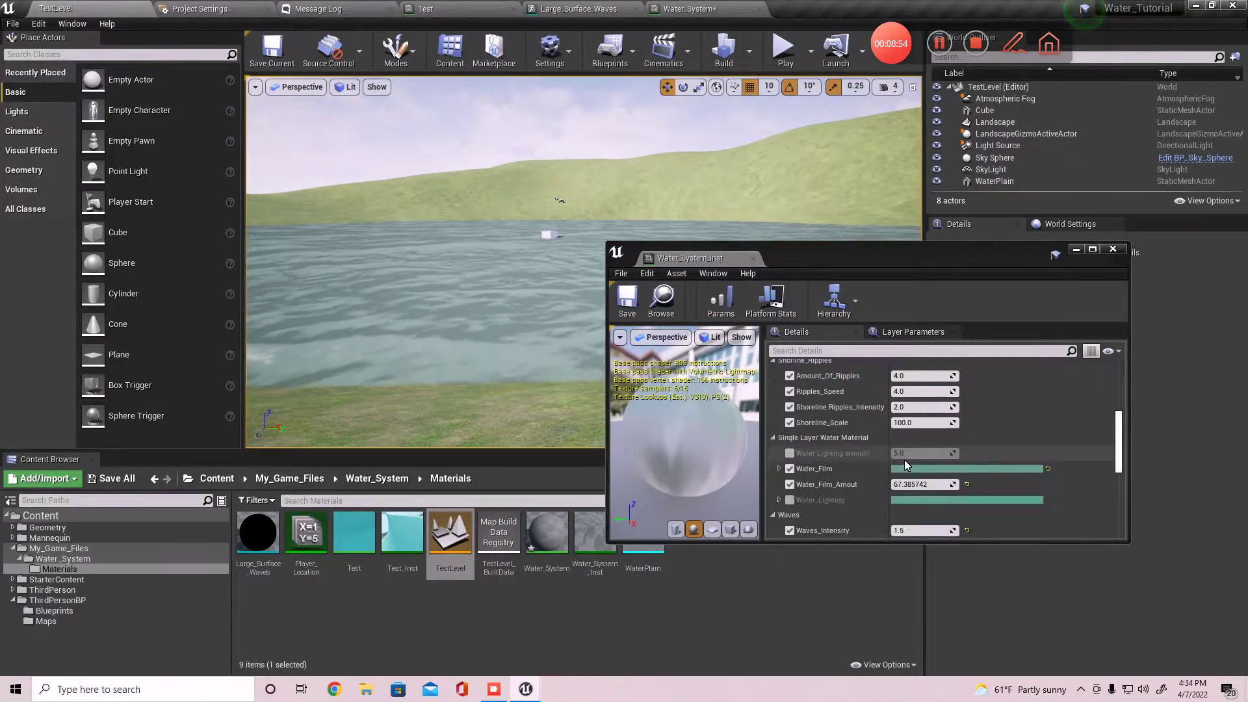
pyautogui.scroll(-3, 903, 459)
pyautogui.scroll(4, 916, 453)
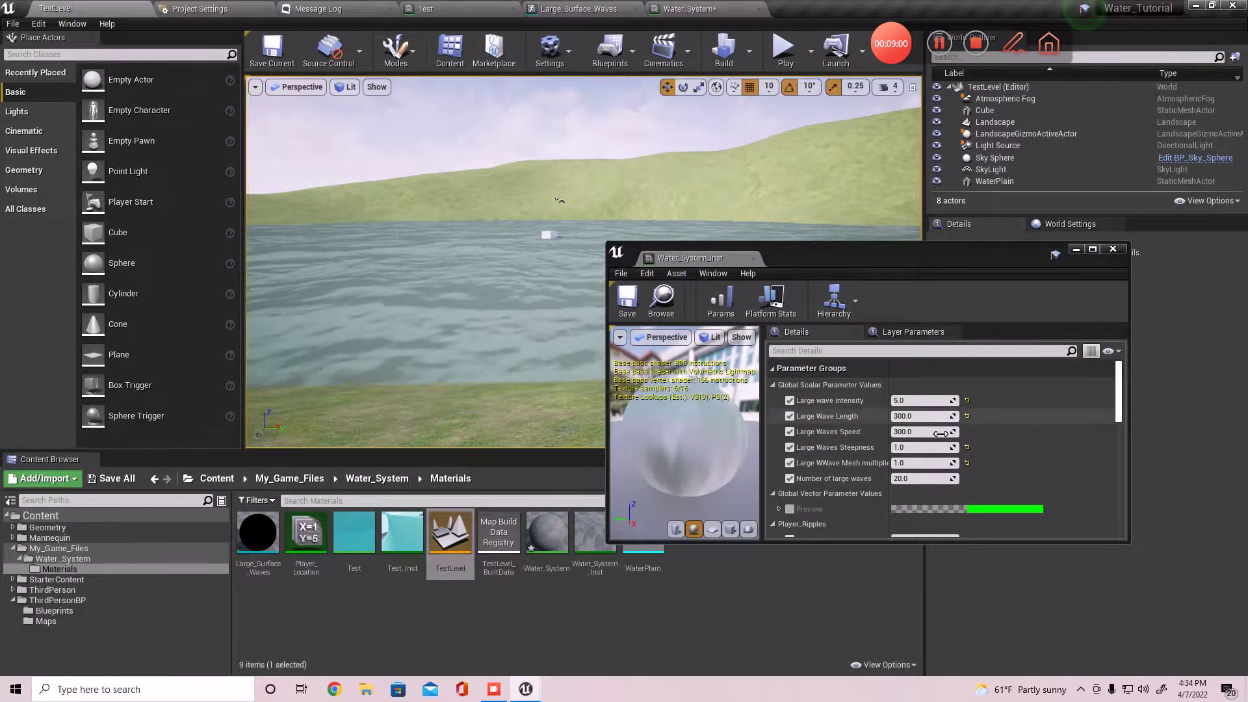
pyautogui.scroll(-3, 938, 481)
pyautogui.scroll(-3, 936, 481)
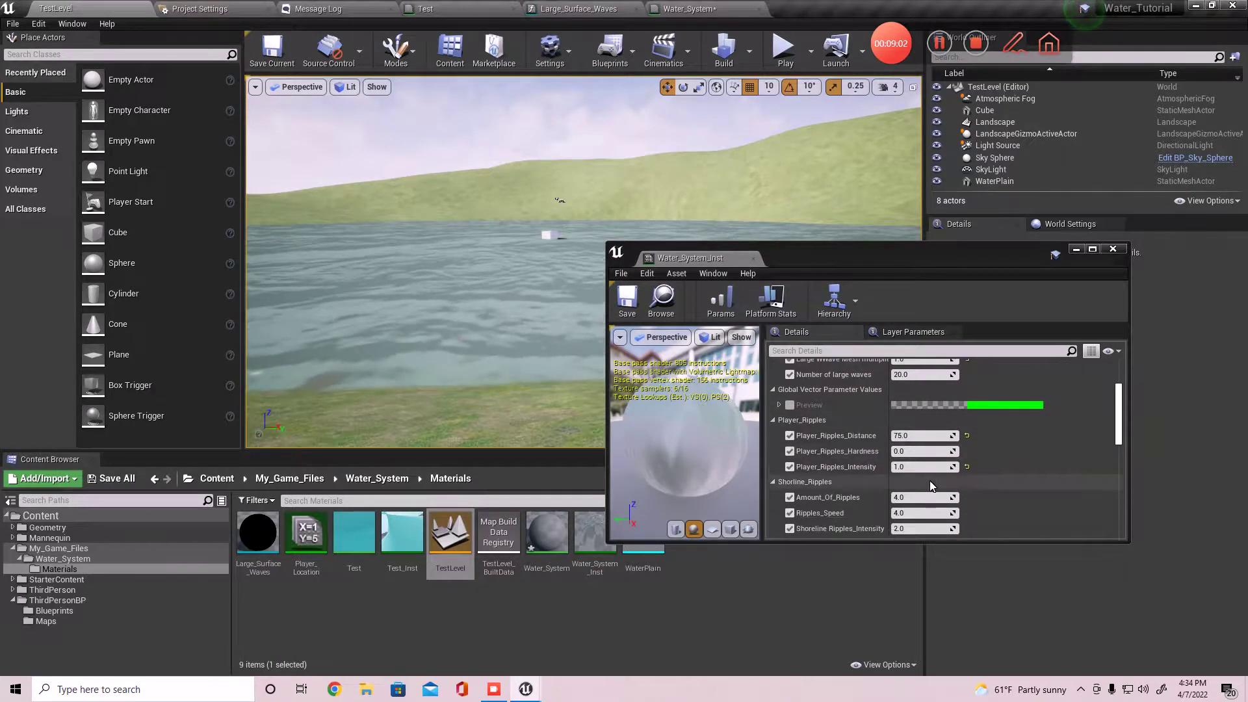
pyautogui.scroll(-2, 941, 476)
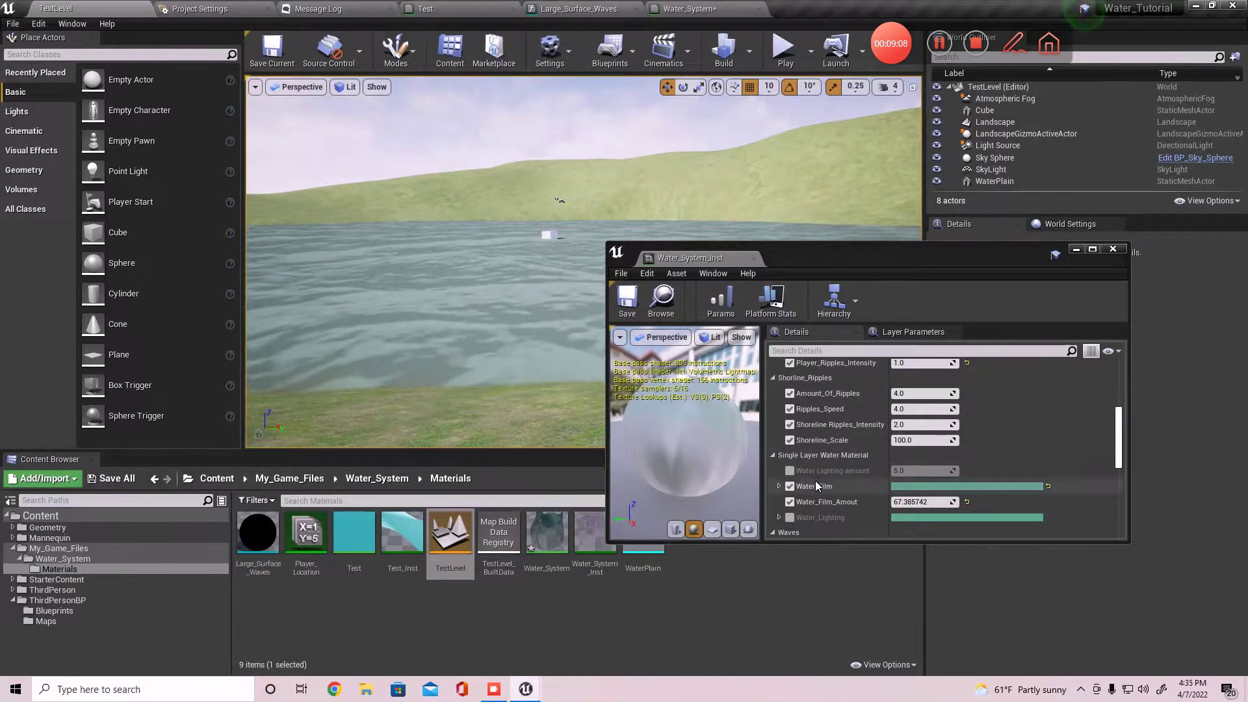
pyautogui.click(789, 471)
pyautogui.click(790, 518)
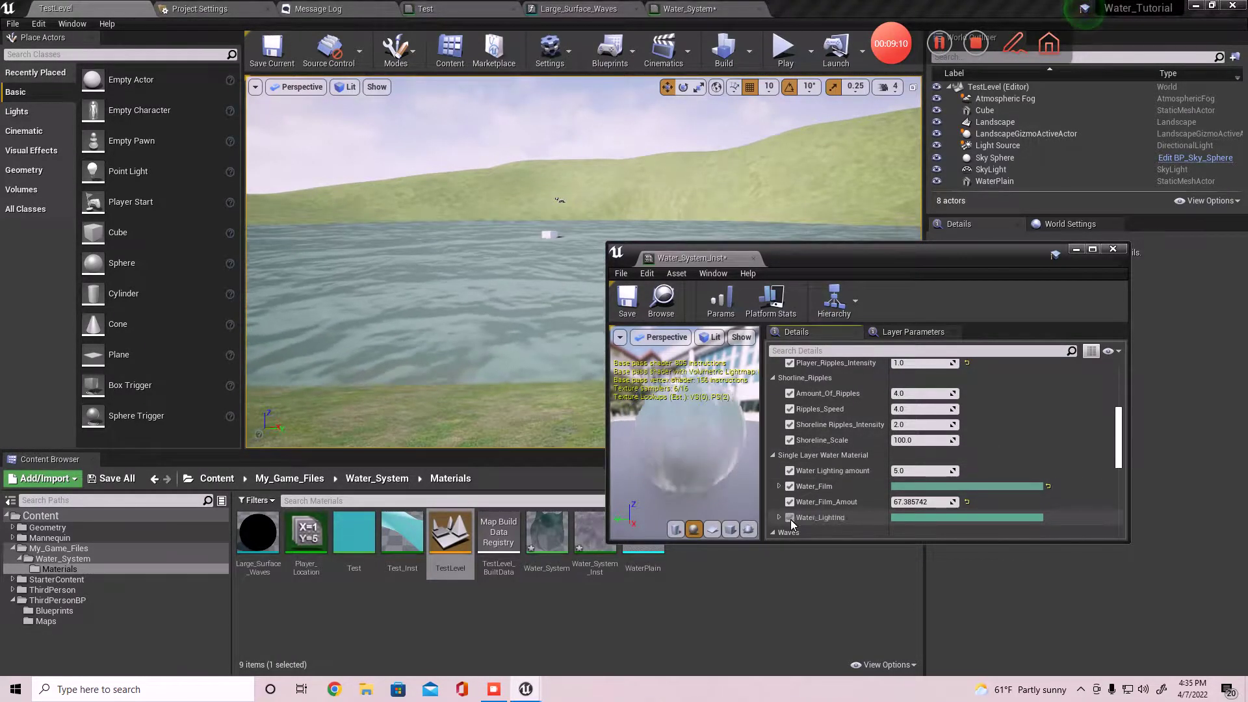
# Set the Water_Lighting color to a fully saturated dark cyan with hue 180 and a value of about 0.34.
pyautogui.scroll(-2, 890, 444)
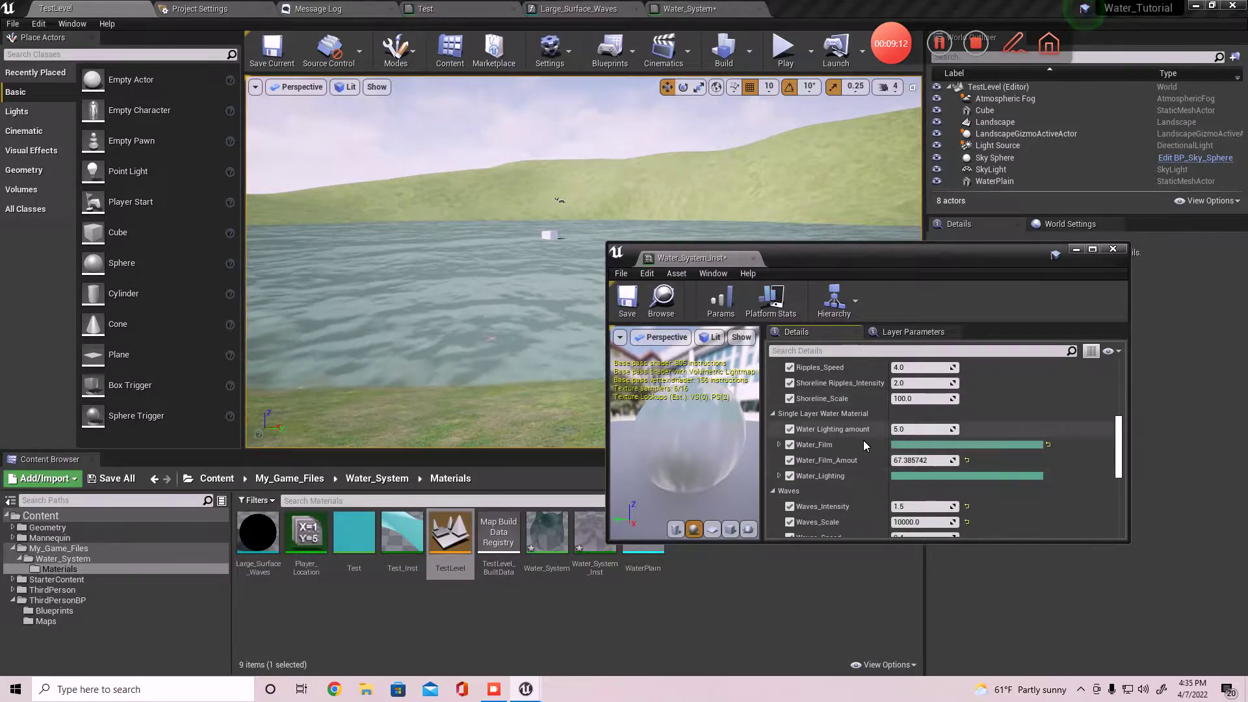
pyautogui.click(927, 476)
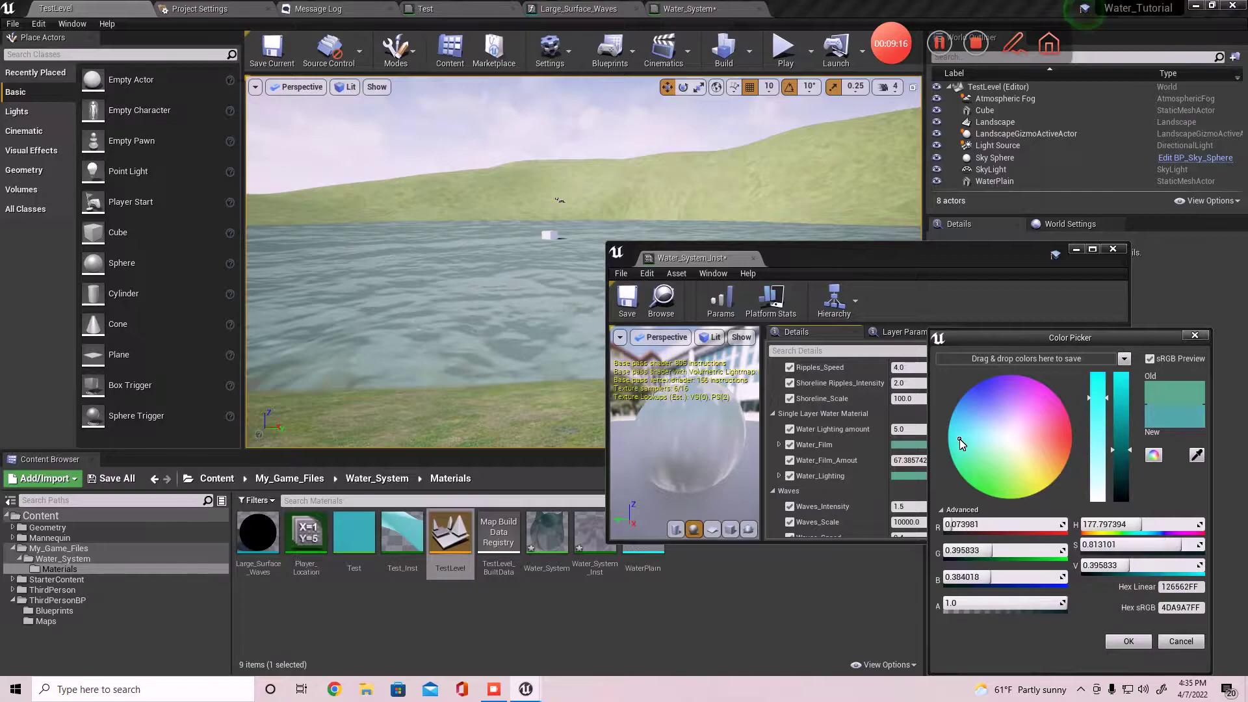
pyautogui.moveTo(960, 439); pyautogui.dragTo(933, 439)
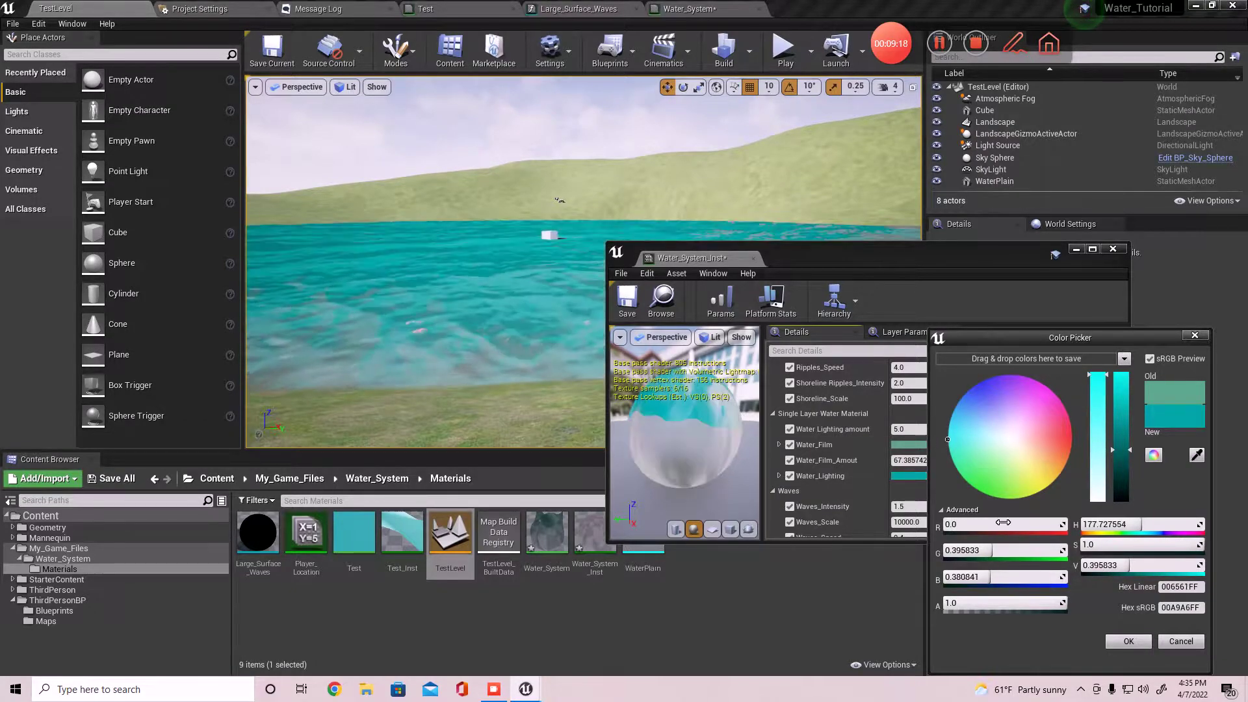
pyautogui.moveTo(1018, 577); pyautogui.dragTo(998, 550)
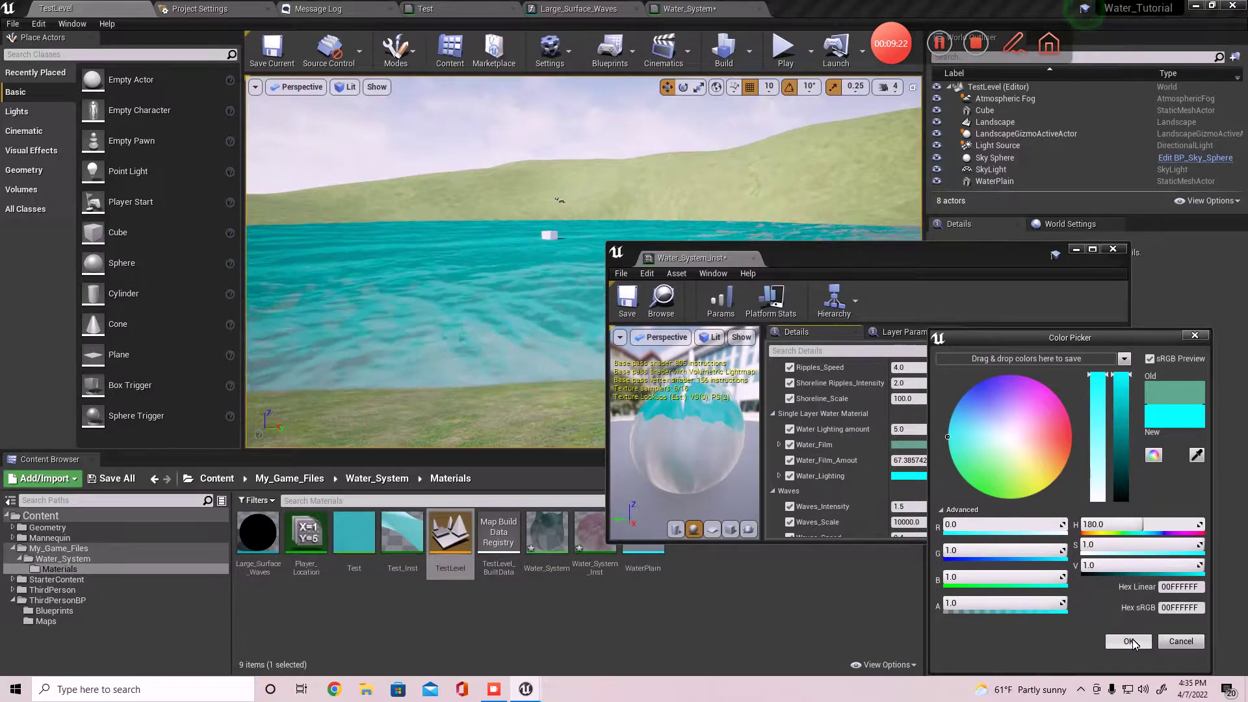
pyautogui.click(1129, 641)
pyautogui.click(941, 475)
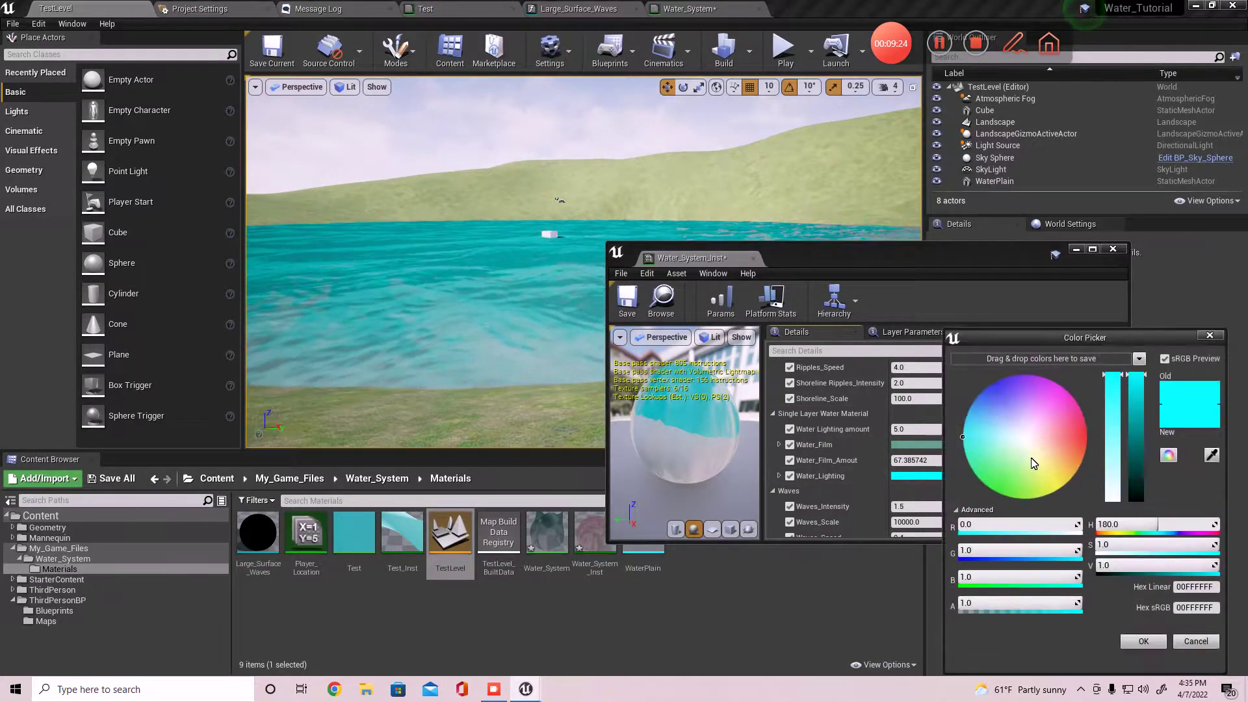
pyautogui.moveTo(1140, 443); pyautogui.dragTo(1142, 461)
pyautogui.click(1142, 641)
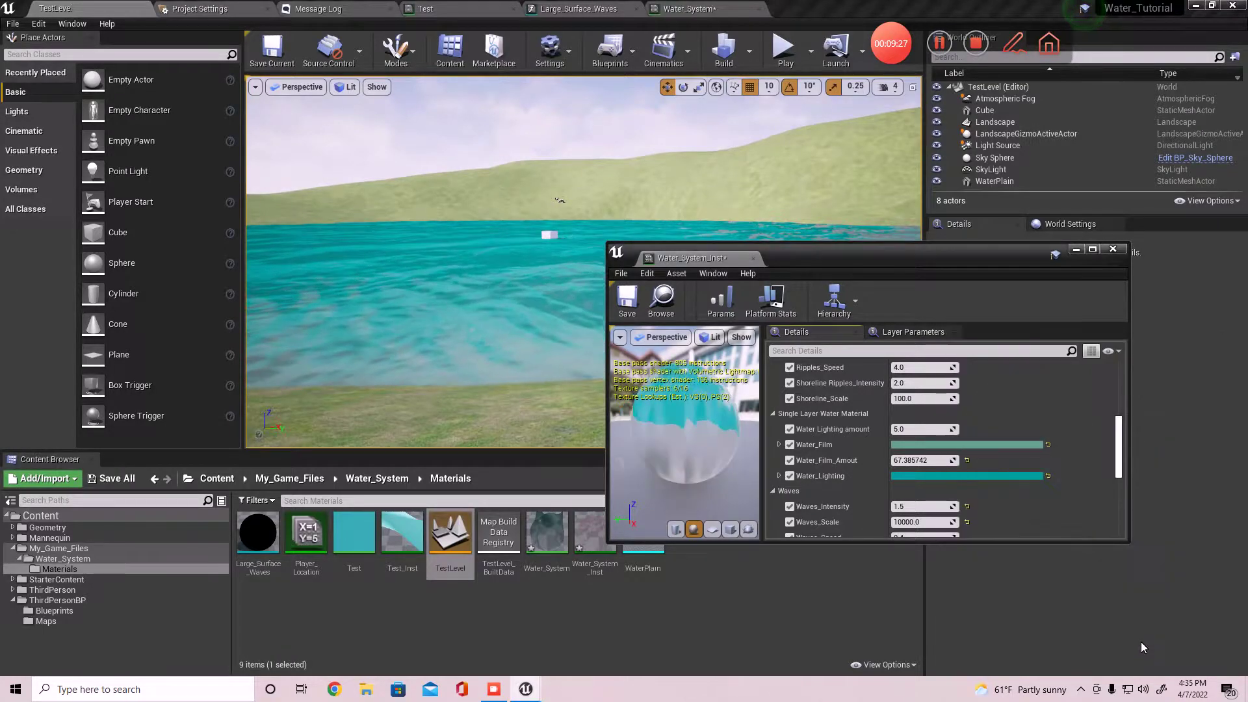
# Brighten the Water_Film color to a value of about 0.57.
pyautogui.click(968, 447)
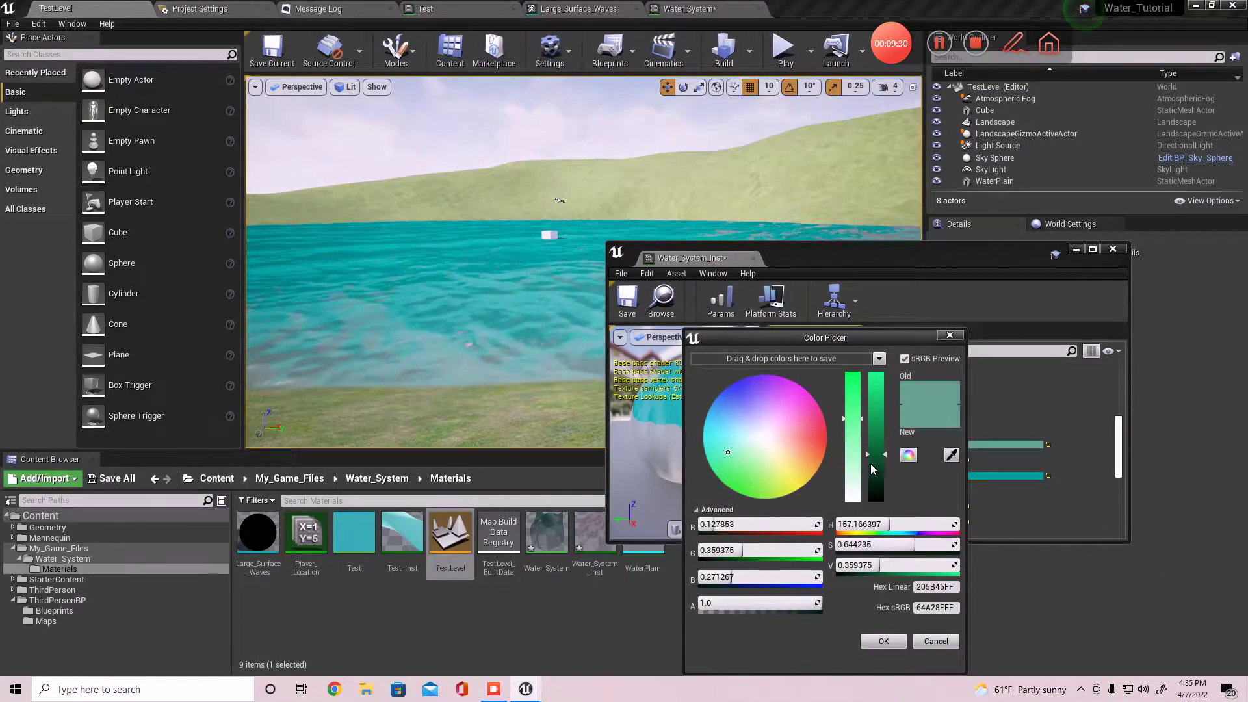
pyautogui.moveTo(874, 451); pyautogui.dragTo(903, 398)
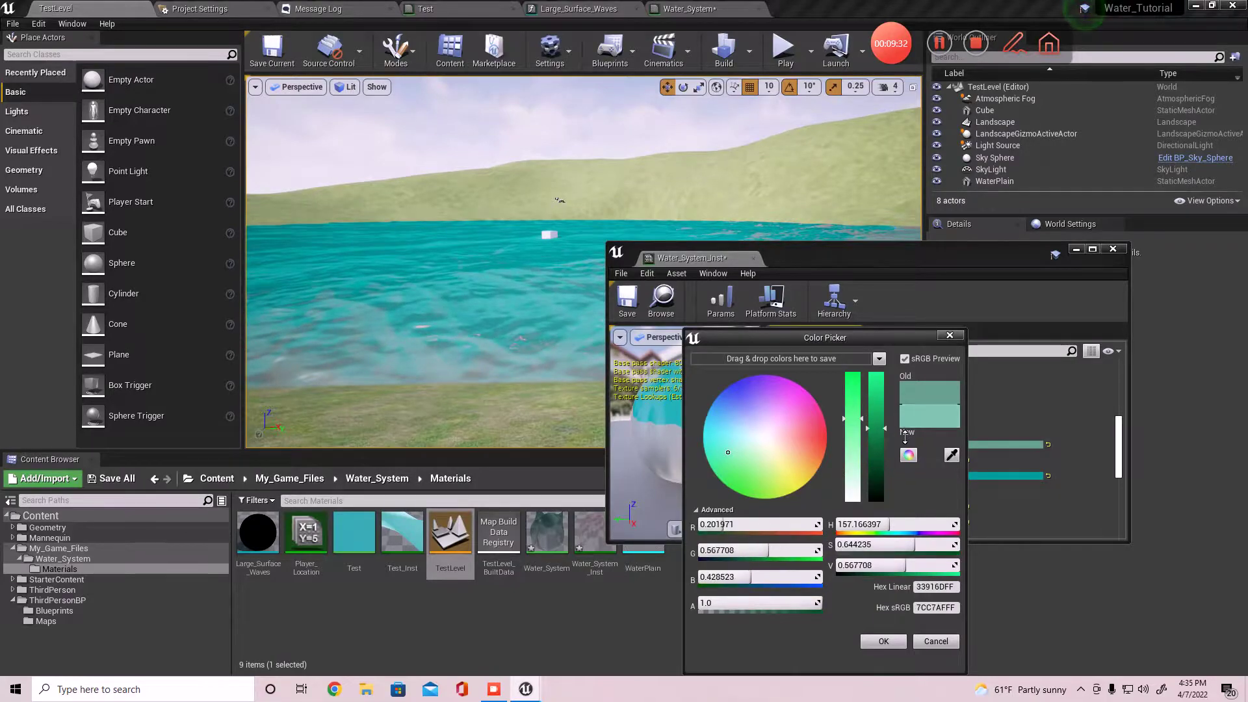
pyautogui.click(883, 641)
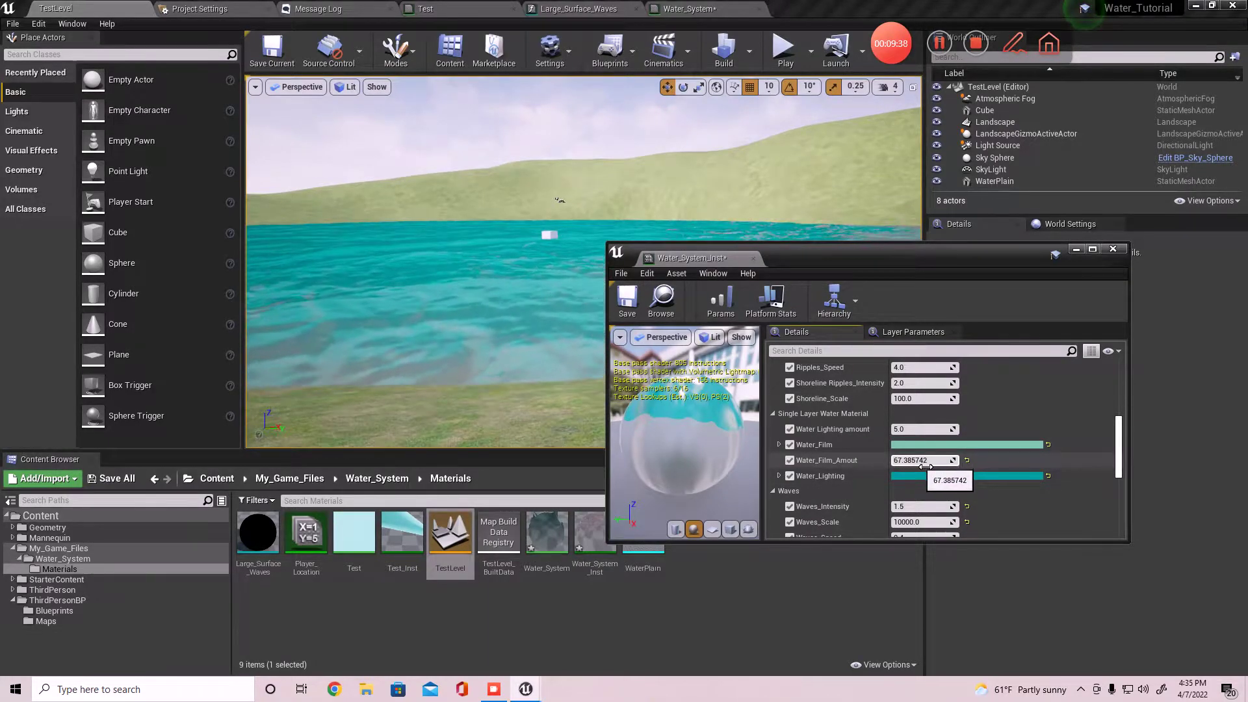
# Try a Water_Film_Amout of about 58.7 with a Water Lighting amount of about 90.7 and inspect the shoreline.
pyautogui.moveTo(925, 466); pyautogui.dragTo(987, 466)
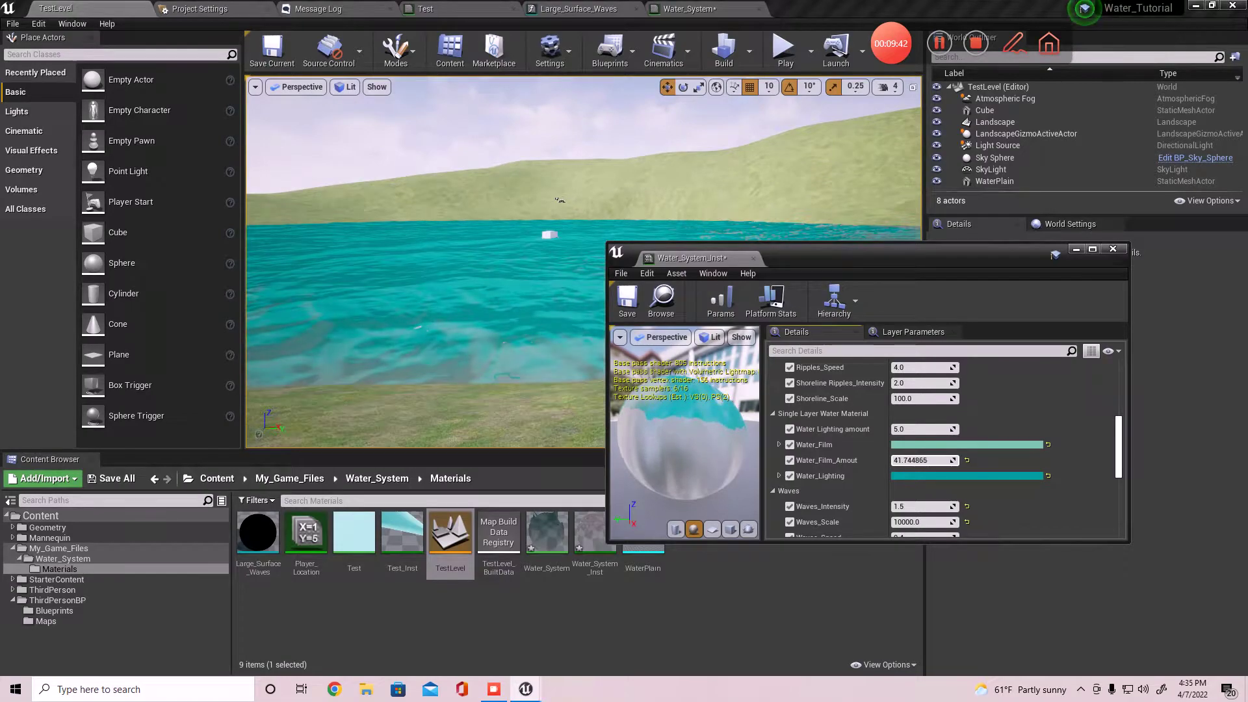
pyautogui.moveTo(923, 429)
pyautogui.mouseDown()
pyautogui.moveTo(962, 429)
pyautogui.moveTo(922, 429)
pyautogui.mouseUp()
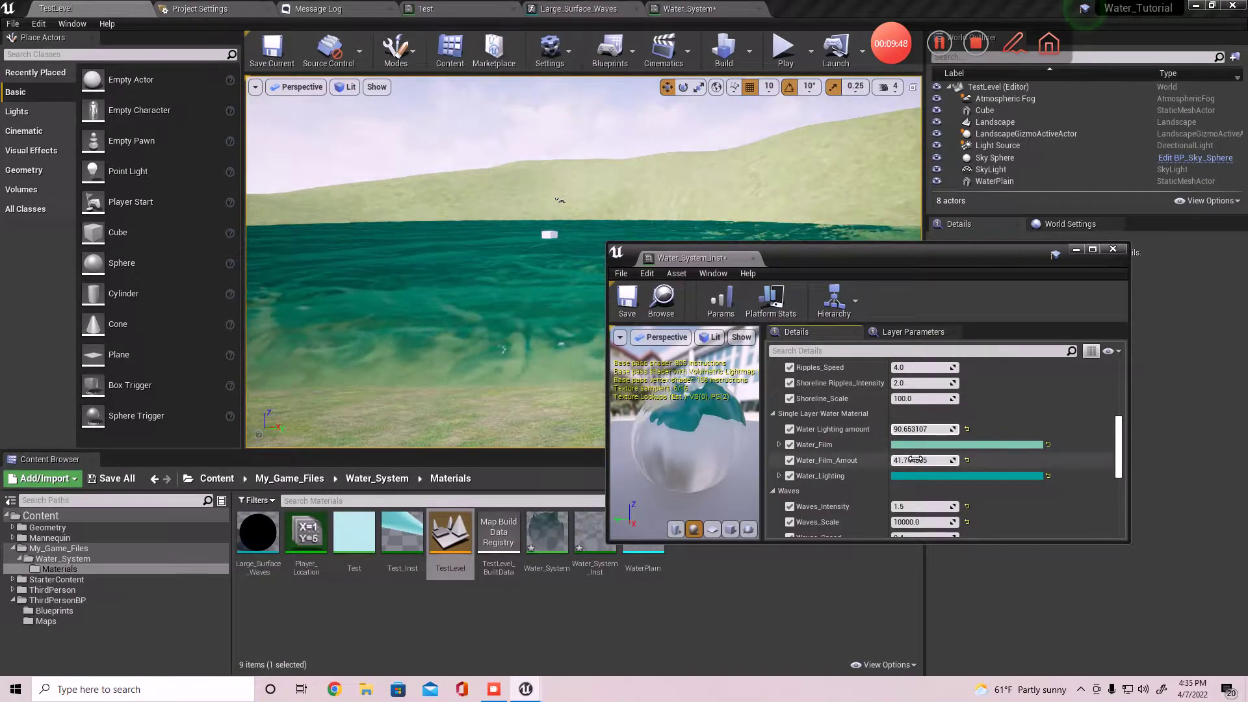
pyautogui.moveTo(924, 461); pyautogui.dragTo(952, 461)
pyautogui.moveTo(443, 354); pyautogui.dragTo(520, 366, button='right')
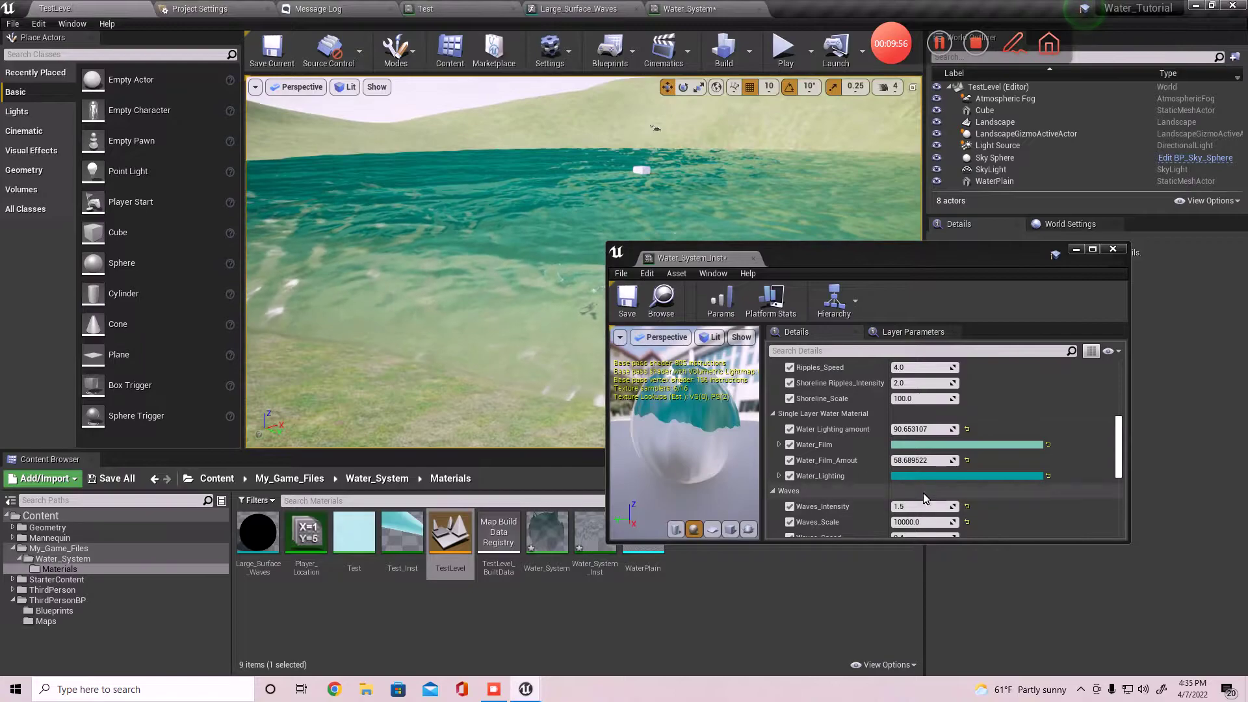
# Change the Water_Film color to a blue with hue about 207, saturation about 0.71 and value about 0.40.
pyautogui.click(942, 445)
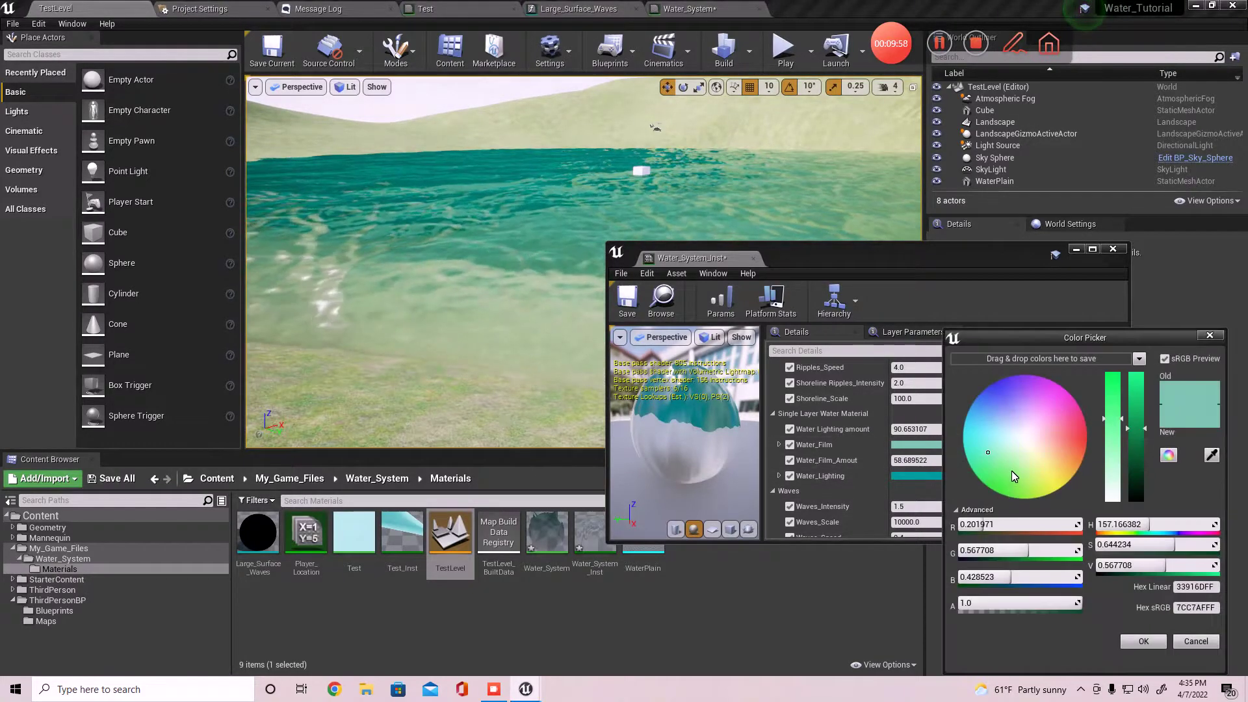
pyautogui.moveTo(1012, 469); pyautogui.dragTo(998, 460)
pyautogui.moveTo(1136, 423)
pyautogui.mouseDown()
pyautogui.moveTo(1137, 400)
pyautogui.moveTo(1106, 434)
pyautogui.mouseUp()
pyautogui.click(1138, 422)
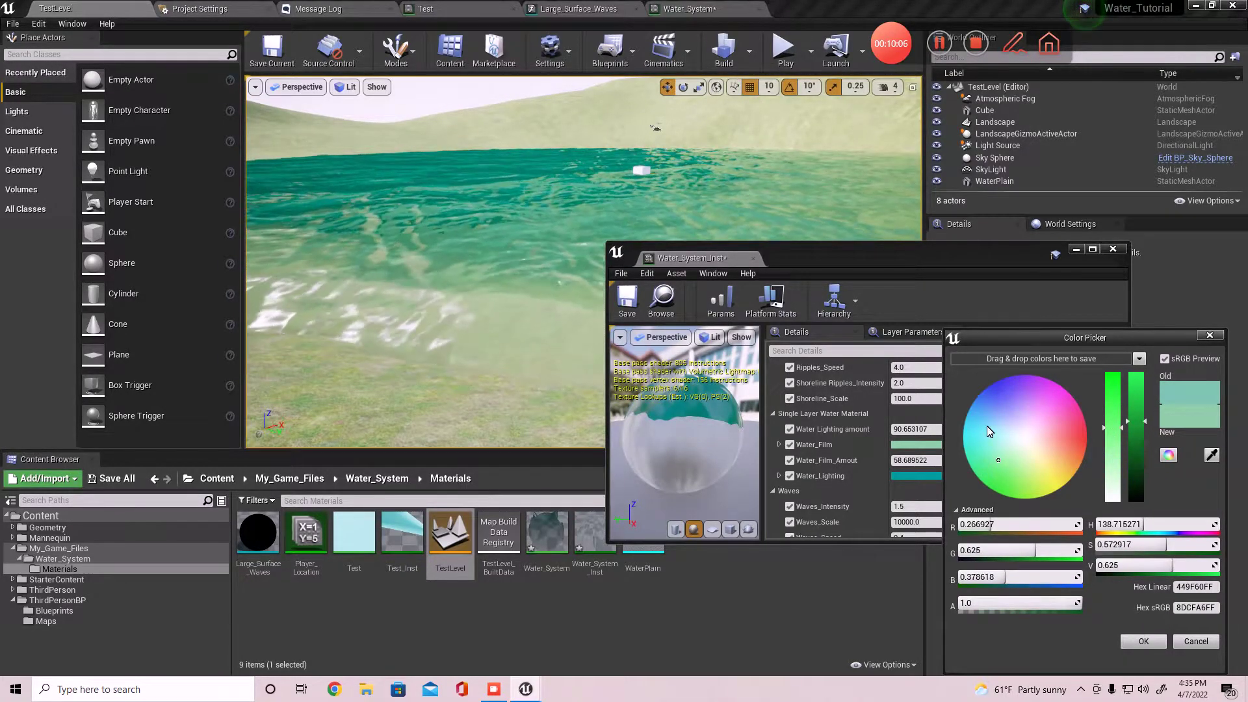
pyautogui.click(992, 420)
pyautogui.moveTo(992, 421); pyautogui.dragTo(985, 416)
pyautogui.click(1139, 450)
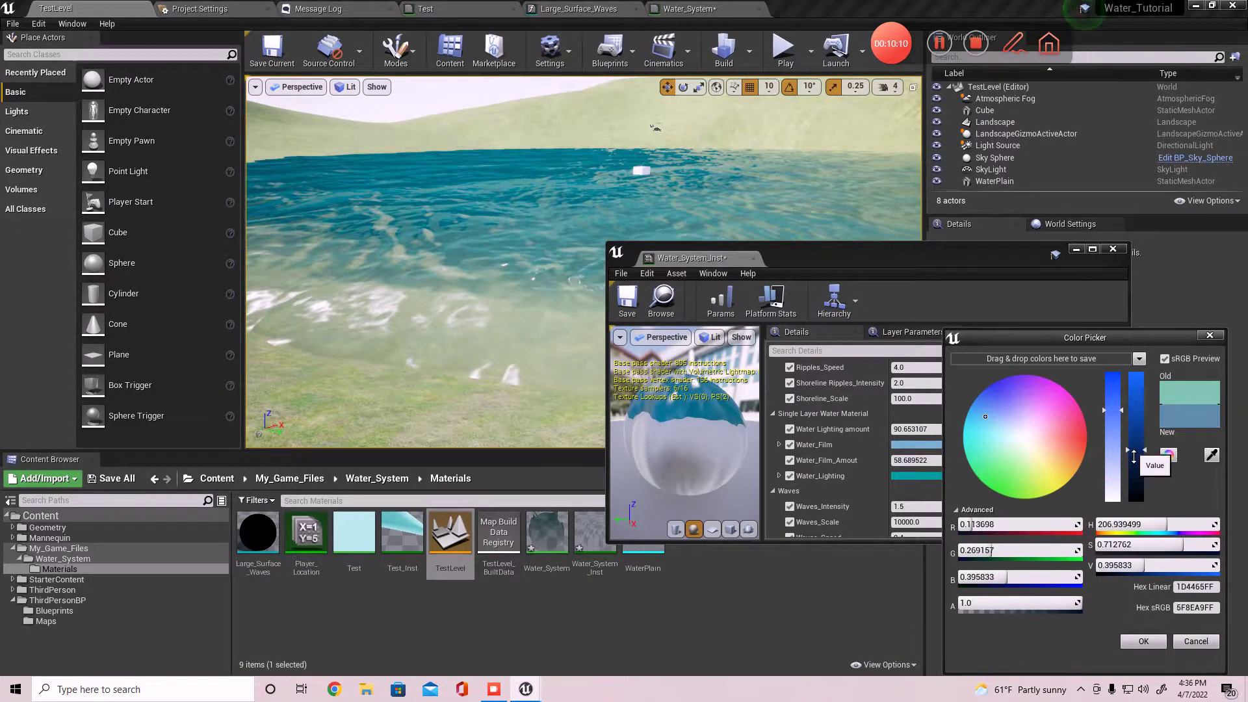
pyautogui.click(1150, 640)
# Darken the Water_Lighting color to a value of about 0.21 and reduce its saturation.
pyautogui.click(1009, 475)
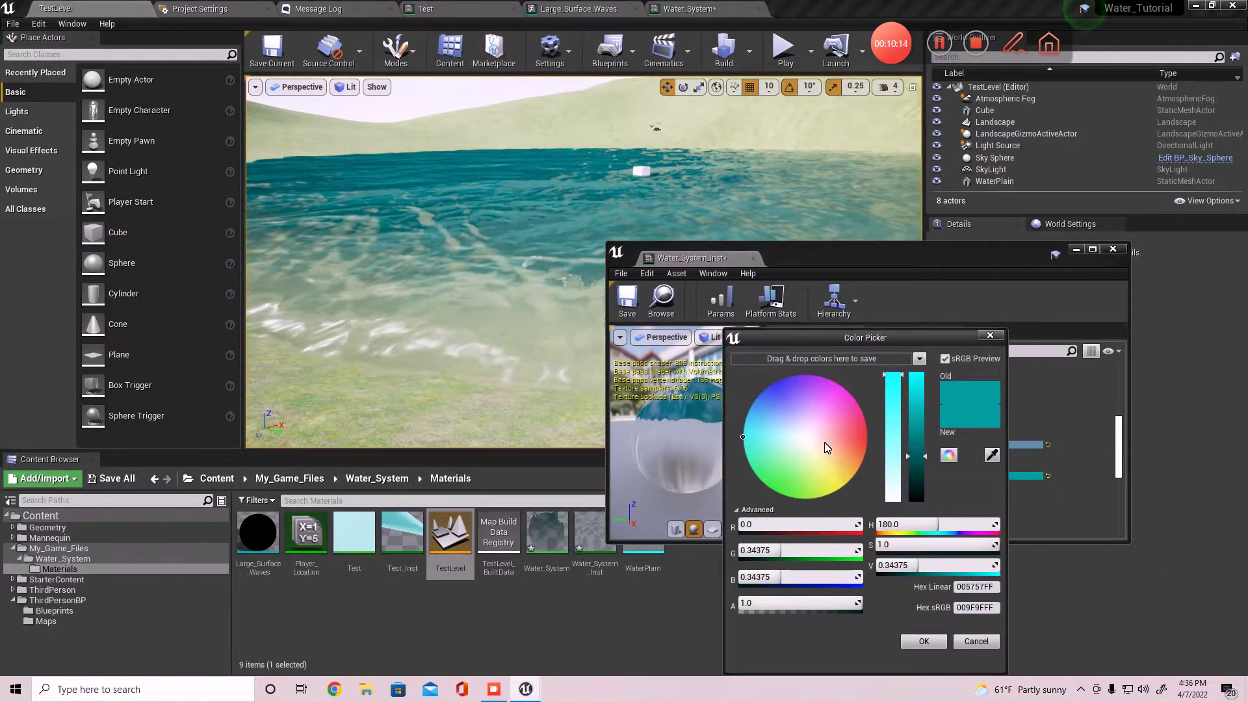
pyautogui.click(924, 476)
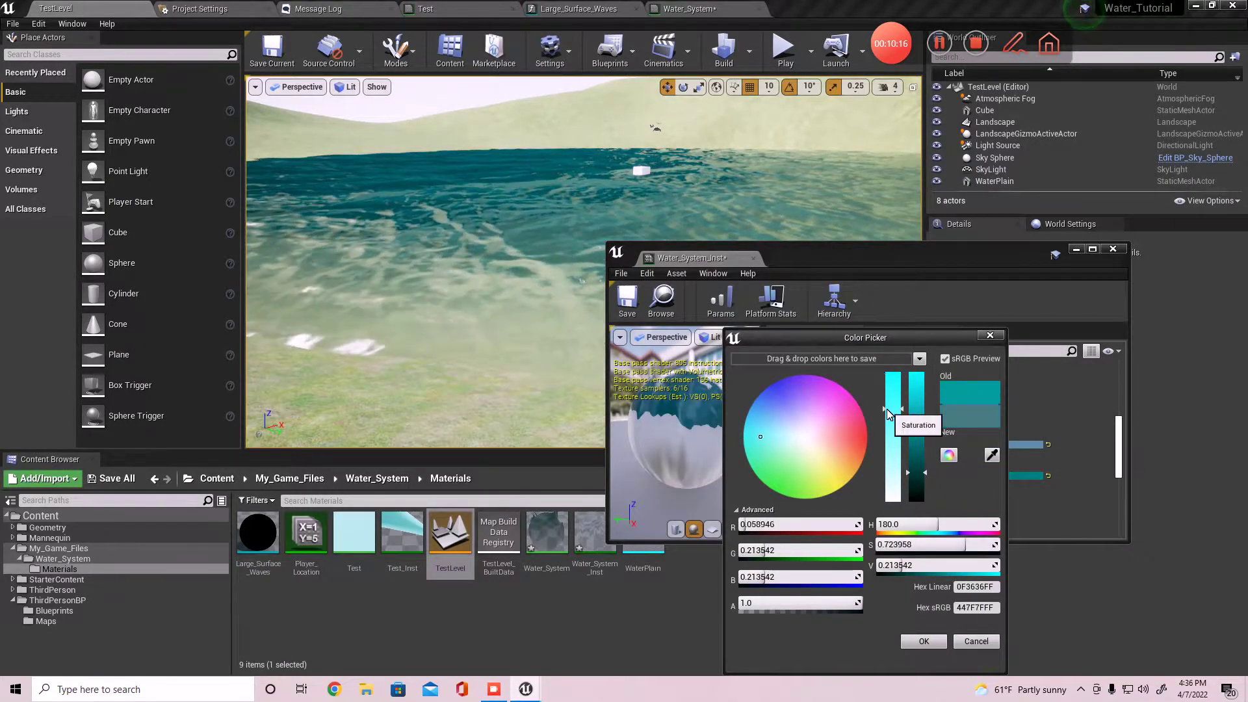
pyautogui.click(891, 401)
pyautogui.click(926, 641)
# Lower Water_Film_Amout and set it to exactly 15.
pyautogui.moveTo(913, 462); pyautogui.dragTo(871, 463)
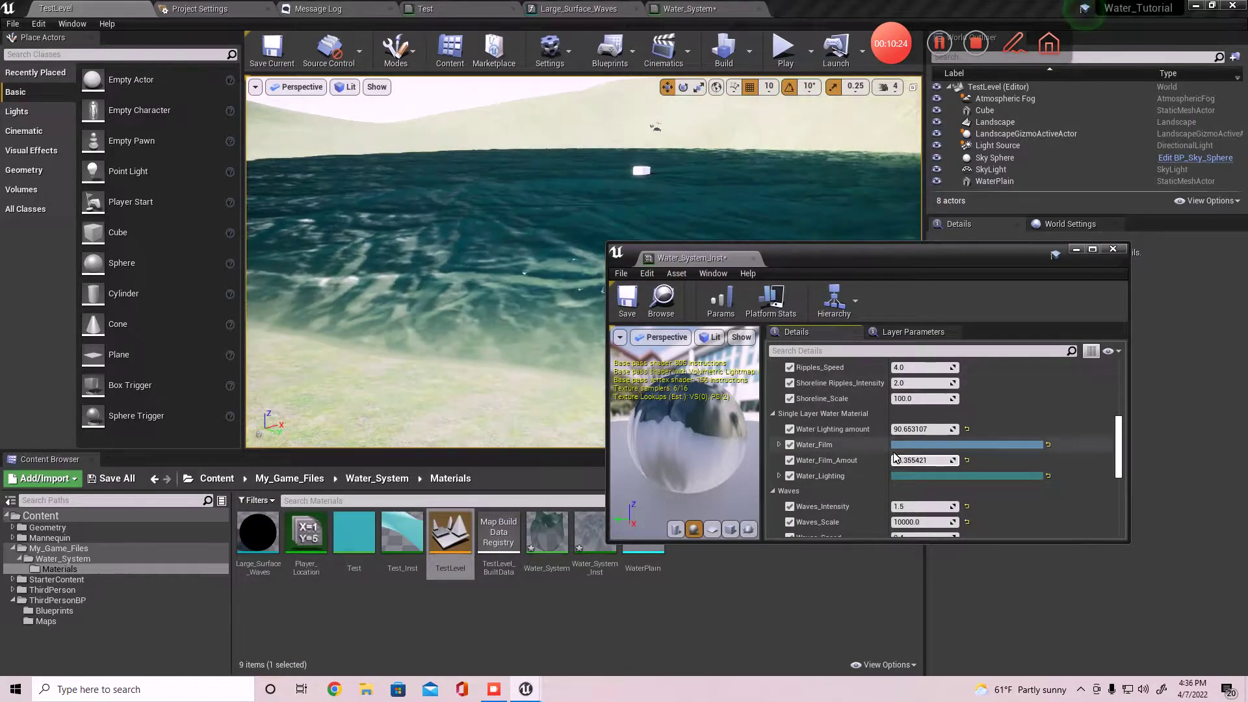
pyautogui.click(919, 460)
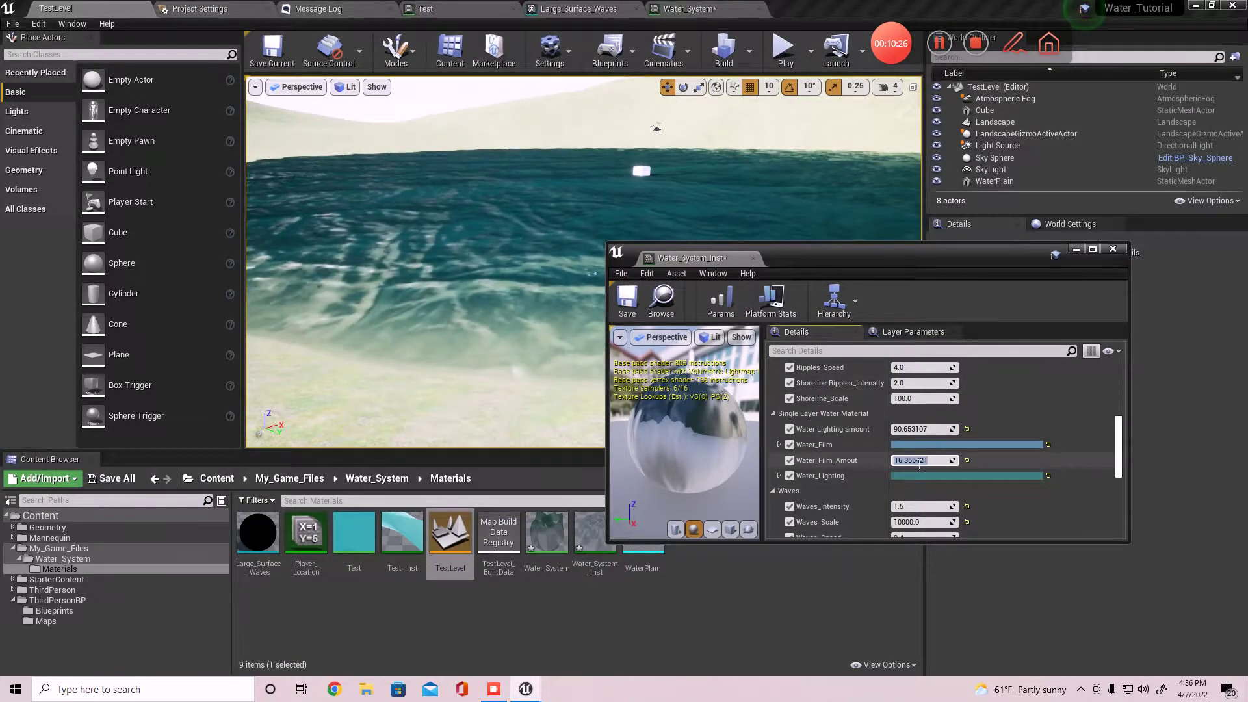
pyautogui.write('15')
pyautogui.press('Return')
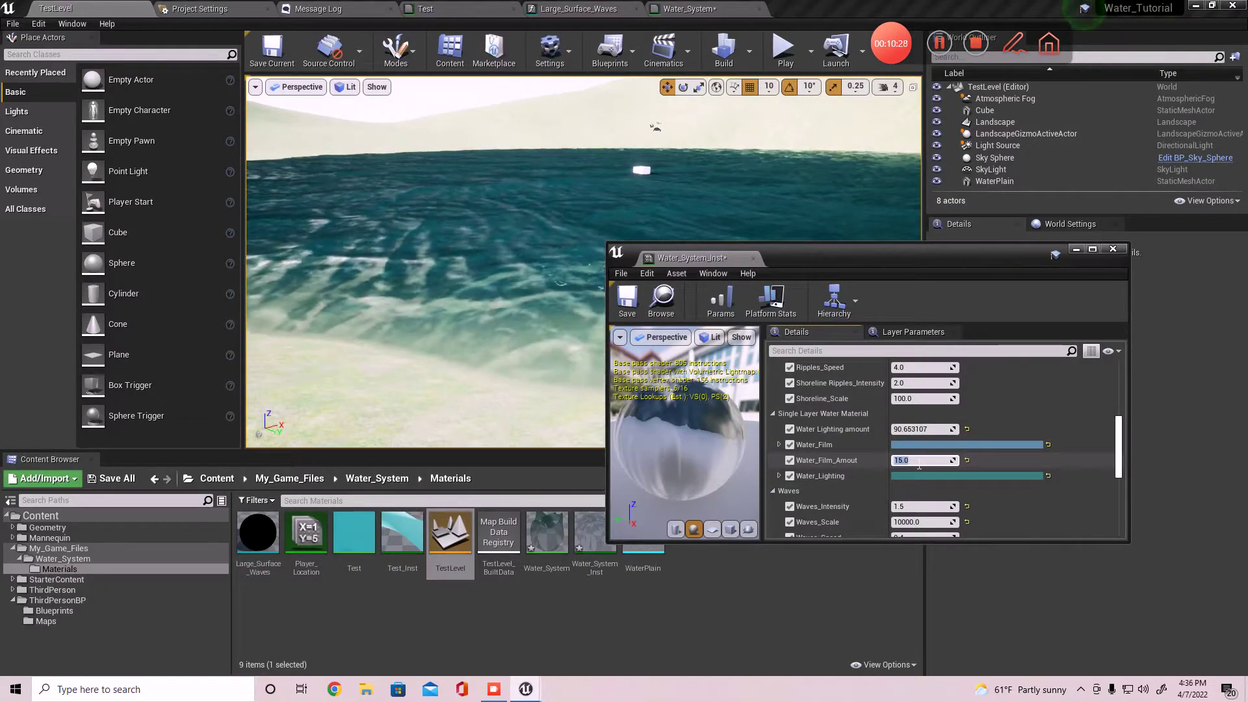
# Lower the Water Lighting amount and set it to exactly 30.
pyautogui.moveTo(920, 429); pyautogui.dragTo(894, 429)
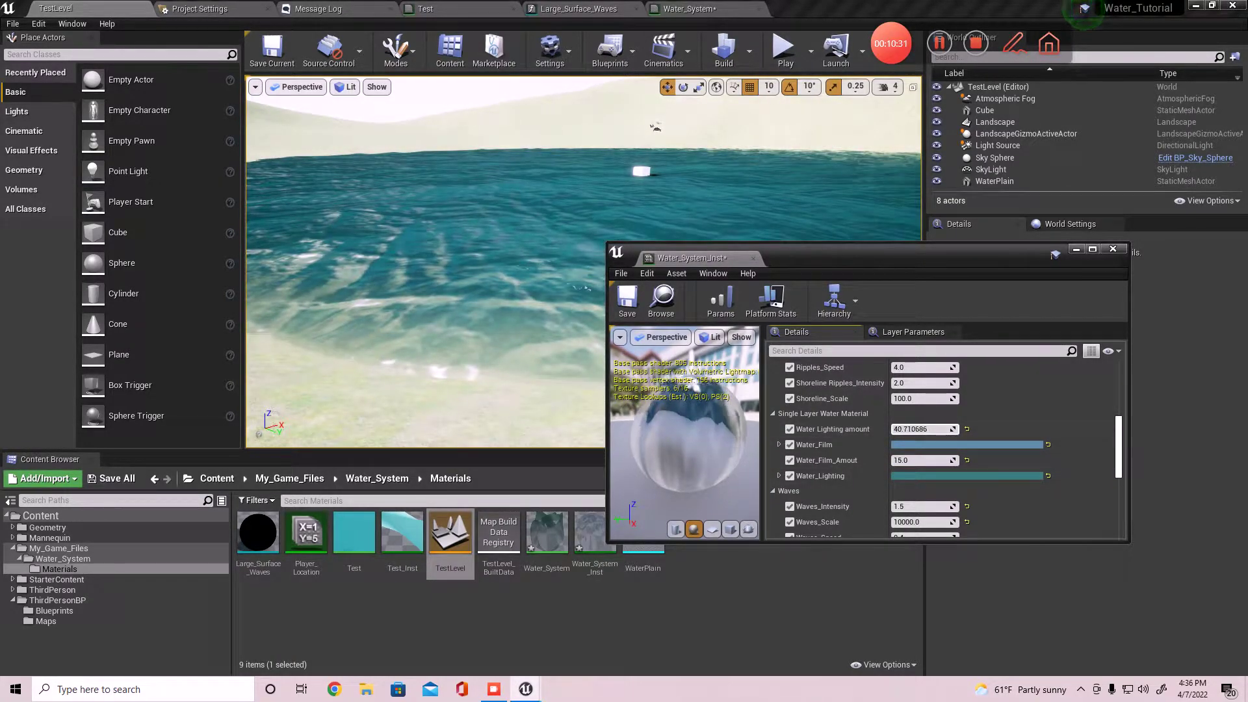
pyautogui.click(921, 429)
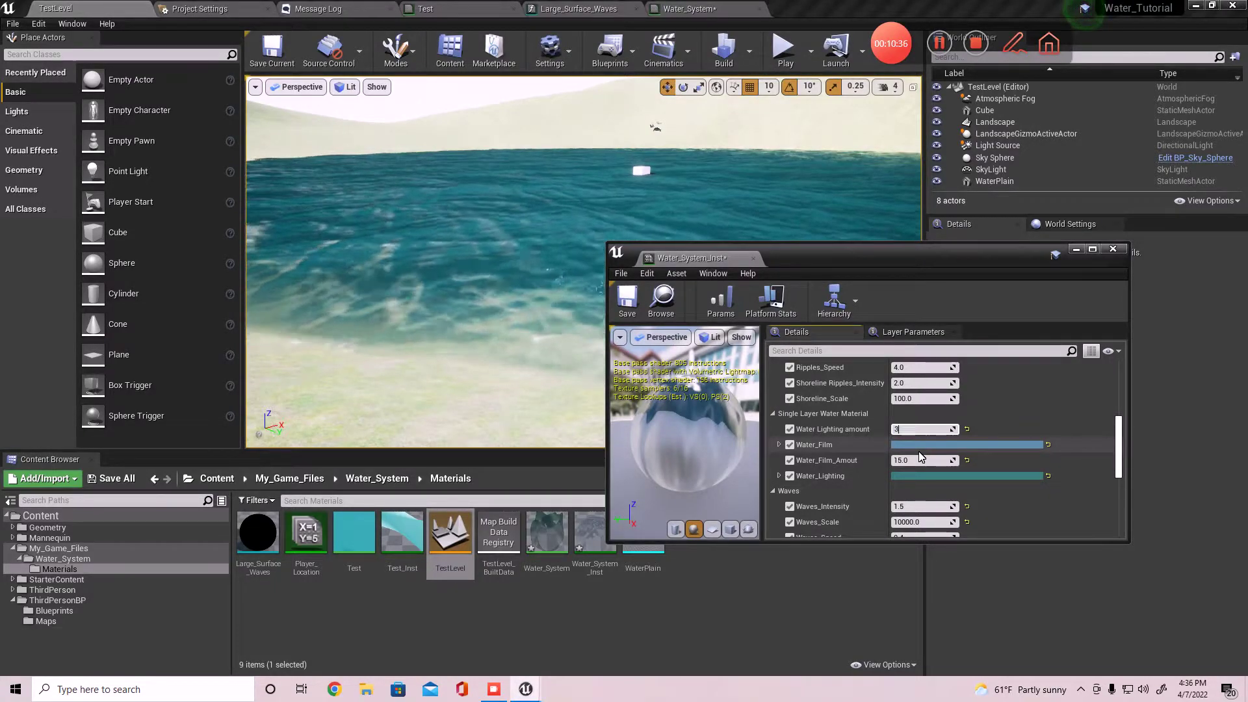
pyautogui.write('30')
pyautogui.press('Return')
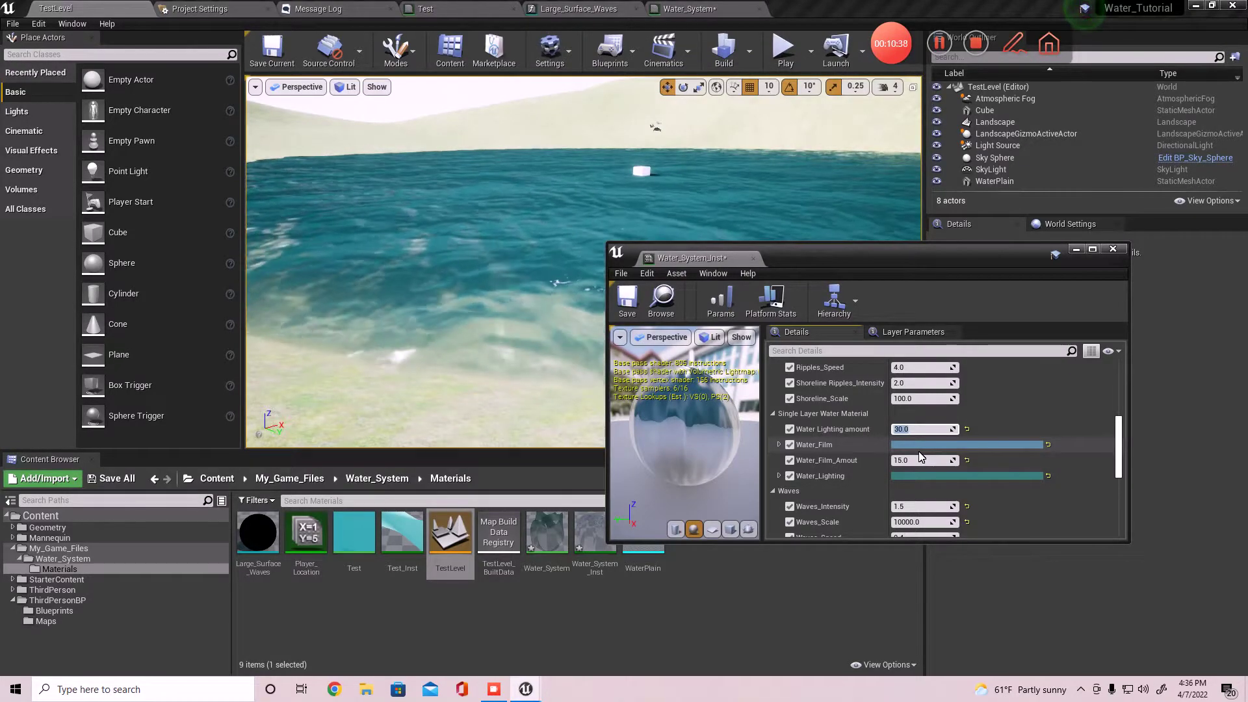
# Set Waves_Intensity to 1.7 in the Waves group.
pyautogui.scroll(-2, 908, 518)
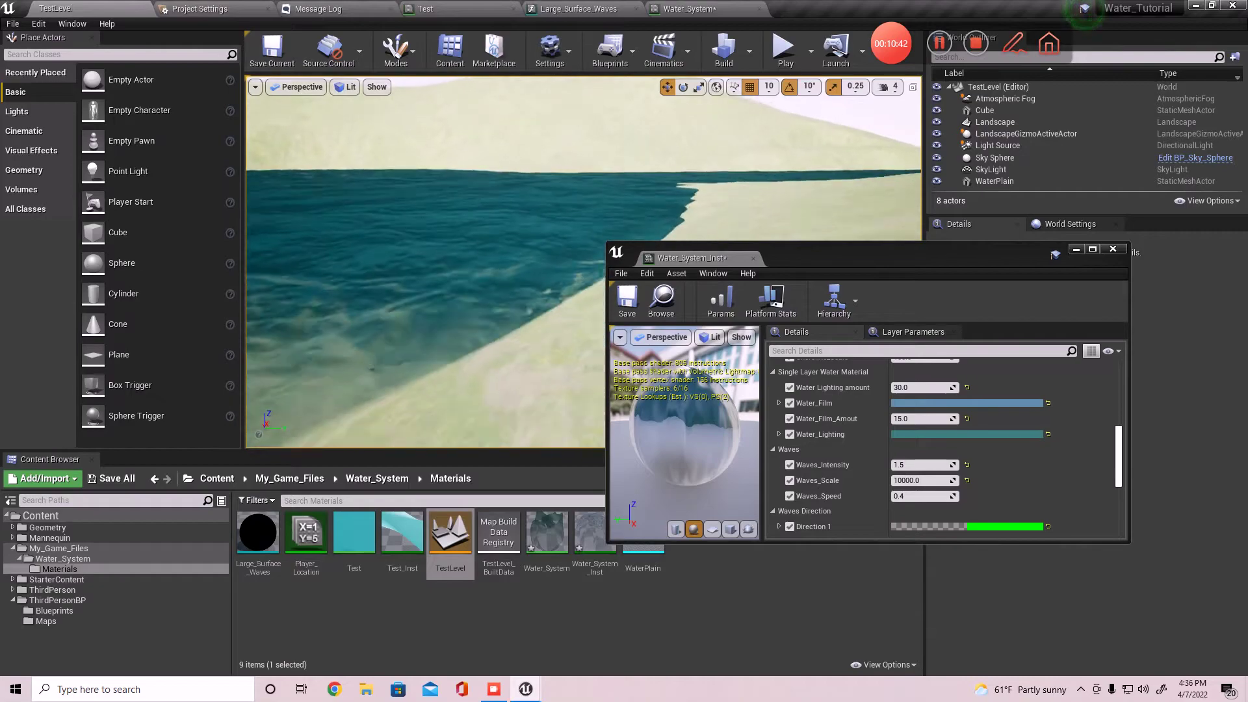
pyautogui.moveTo(922, 465)
pyautogui.mouseDown()
pyautogui.moveTo(955, 465)
pyautogui.moveTo(939, 465)
pyautogui.mouseUp()
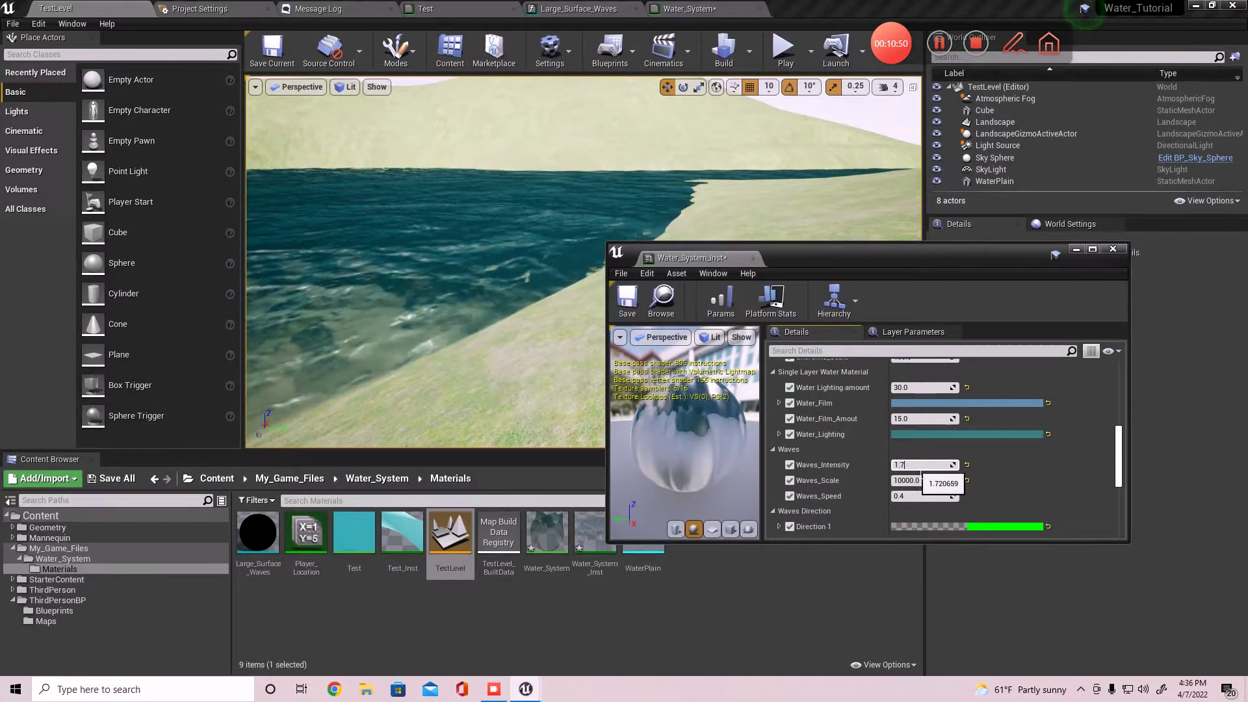
pyautogui.press('Return')
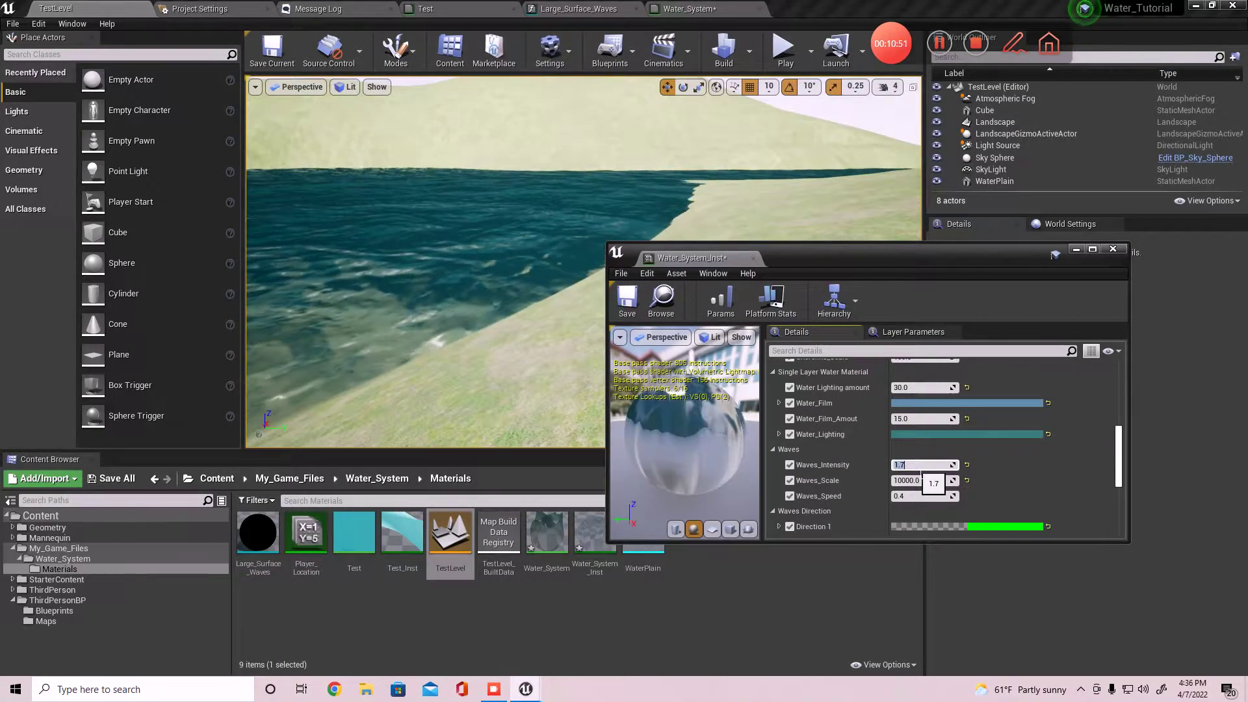
# Try a Waves_Speed of 1, set it to 0.6 and inspect the waves around the lake shore.
pyautogui.click(920, 496)
pyautogui.write('1')
pyautogui.press('Return')
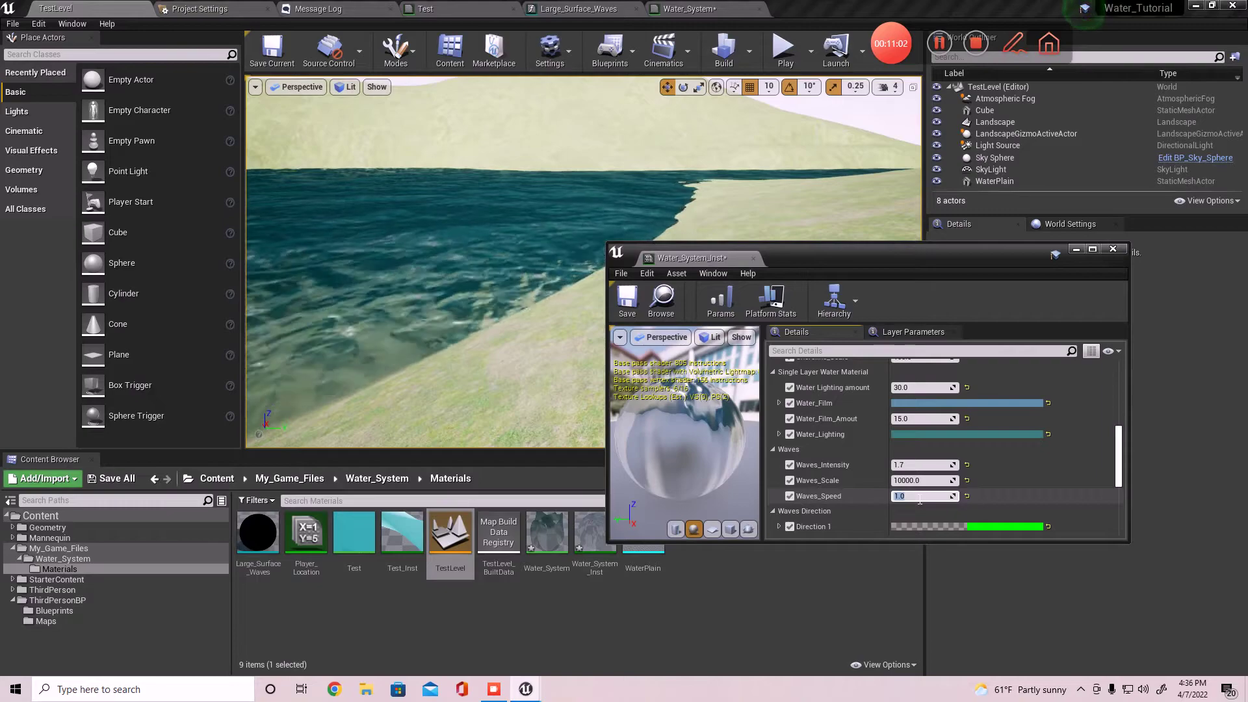
pyautogui.write('.6')
pyautogui.press('Return')
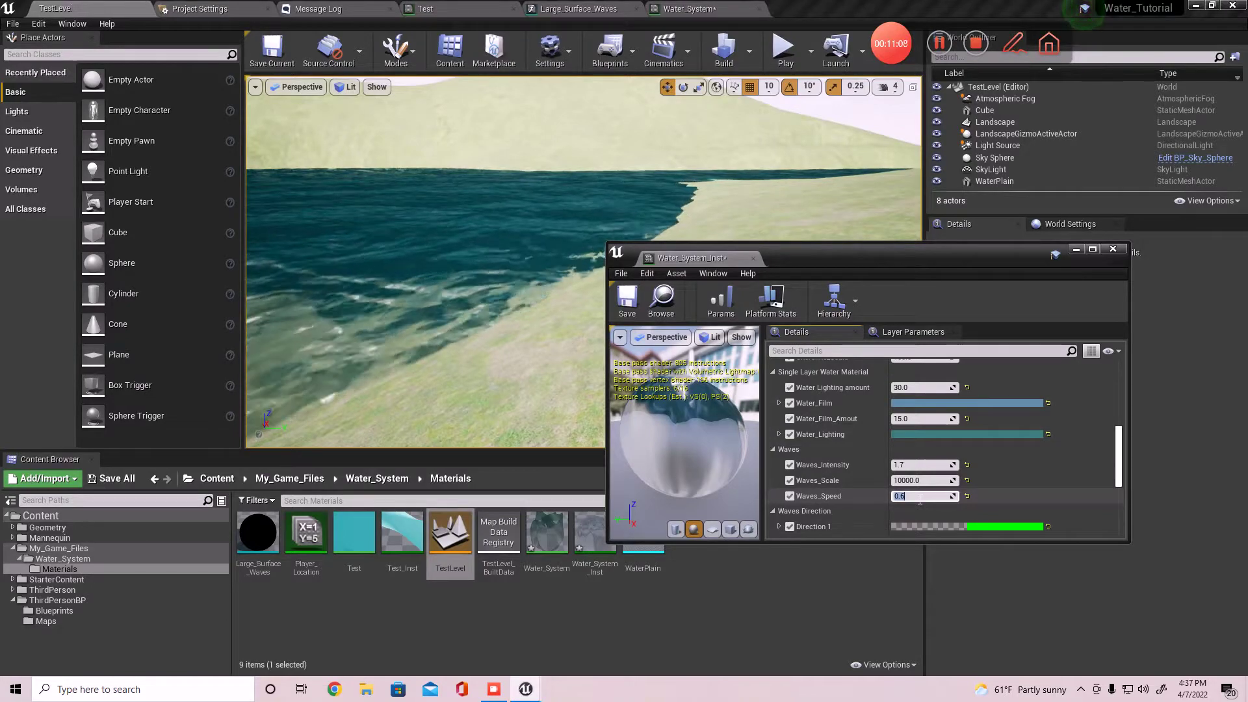
pyautogui.click(526, 324)
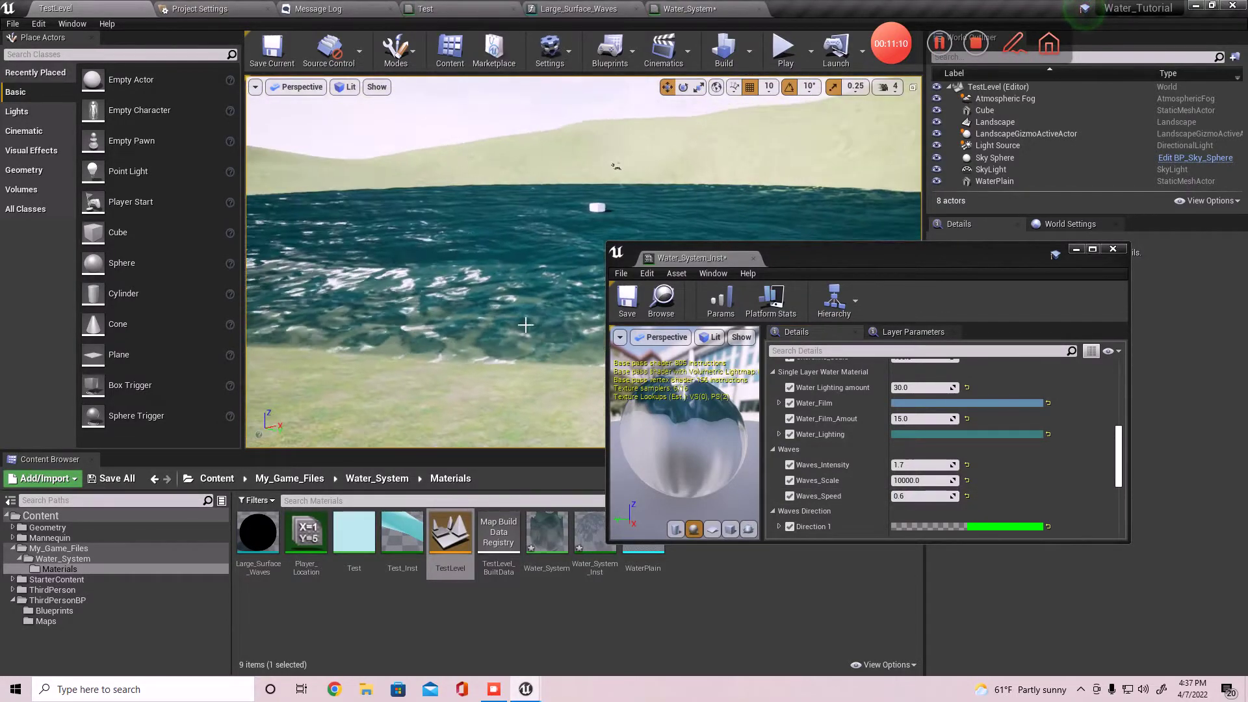
pyautogui.moveTo(526, 324); pyautogui.dragTo(456, 315, button='right')
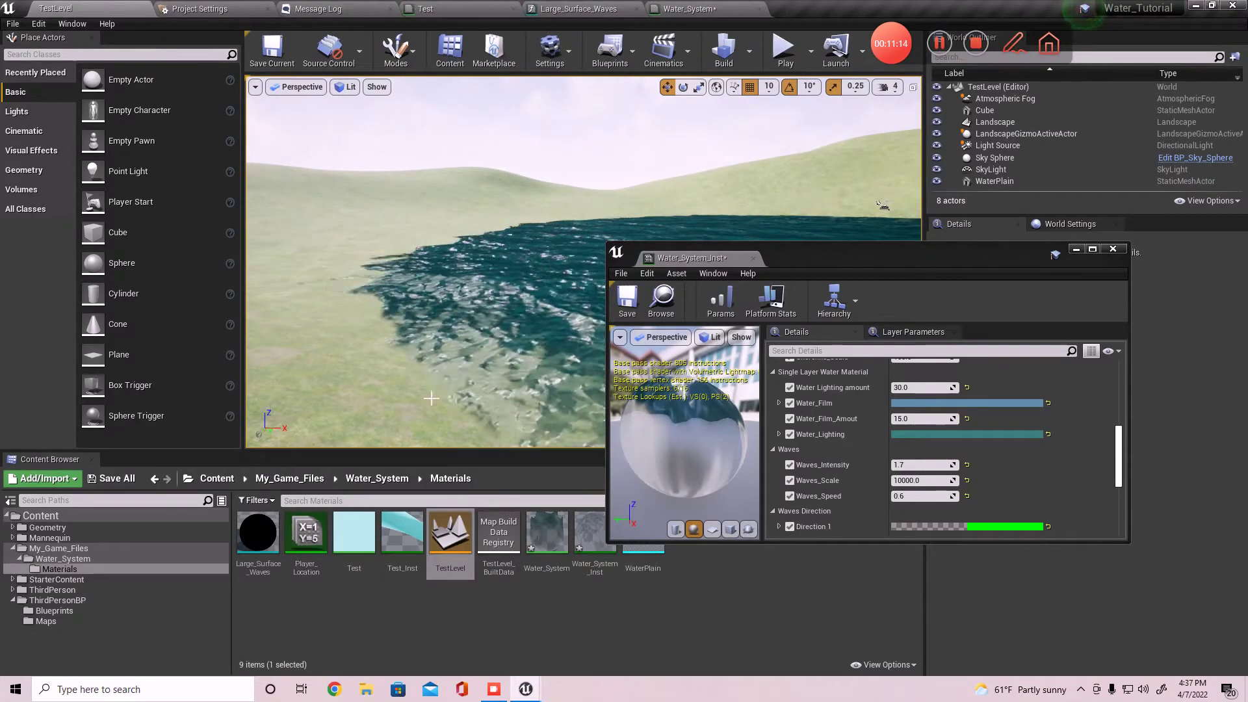
pyautogui.moveTo(431, 398); pyautogui.dragTo(637, 429, button='right')
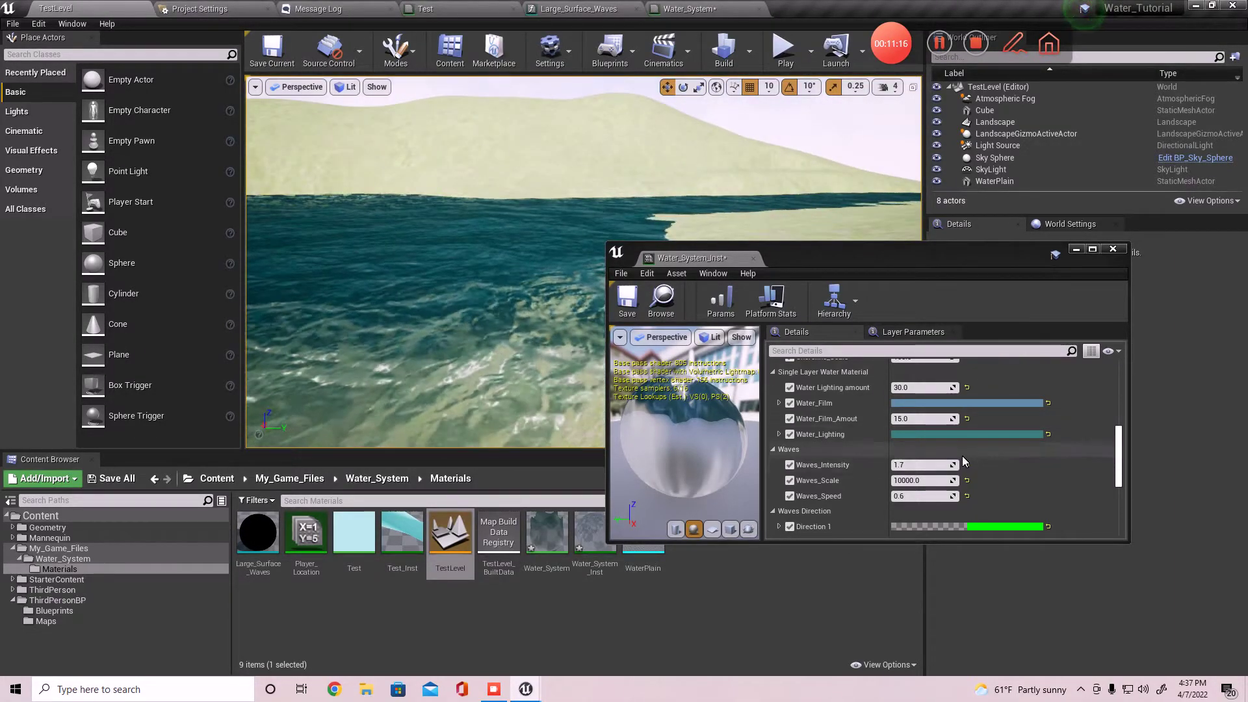
# Review the color channels of Direction 1 under Waves Direction and close the color without altering it.
pyautogui.scroll(-3, 962, 461)
pyautogui.scroll(-8, 962, 454)
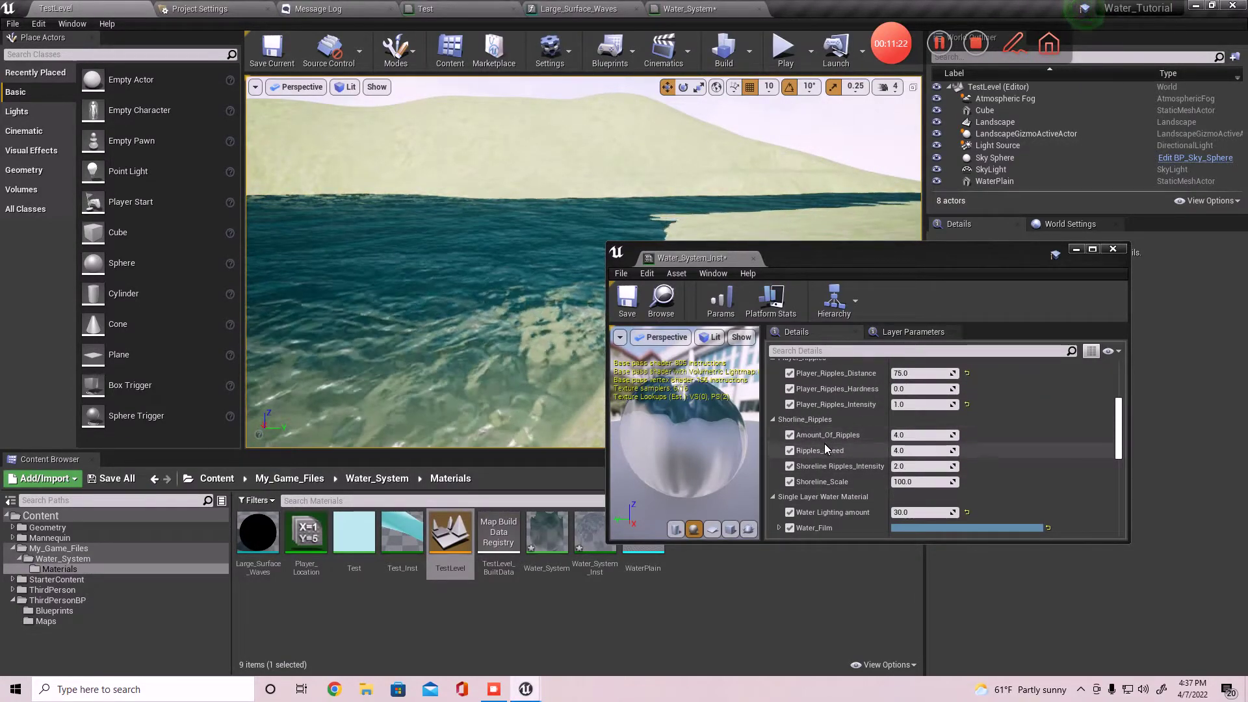
pyautogui.scroll(8, 835, 450)
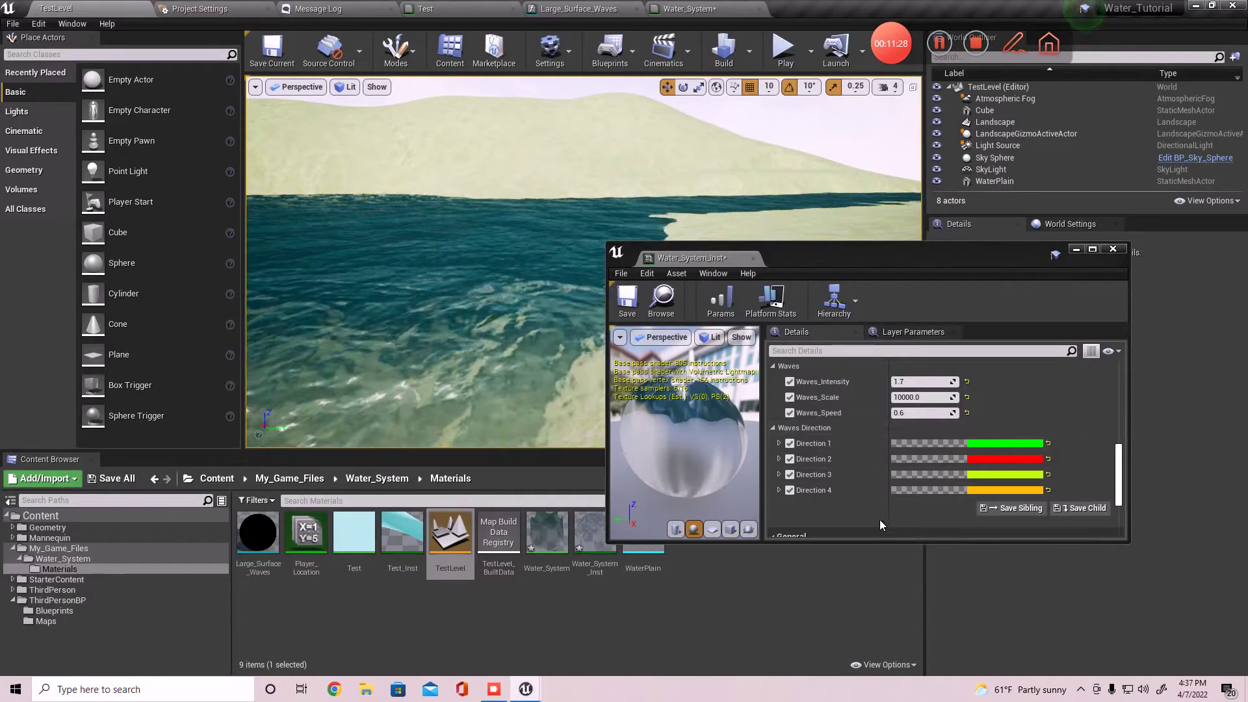
pyautogui.click(1000, 442)
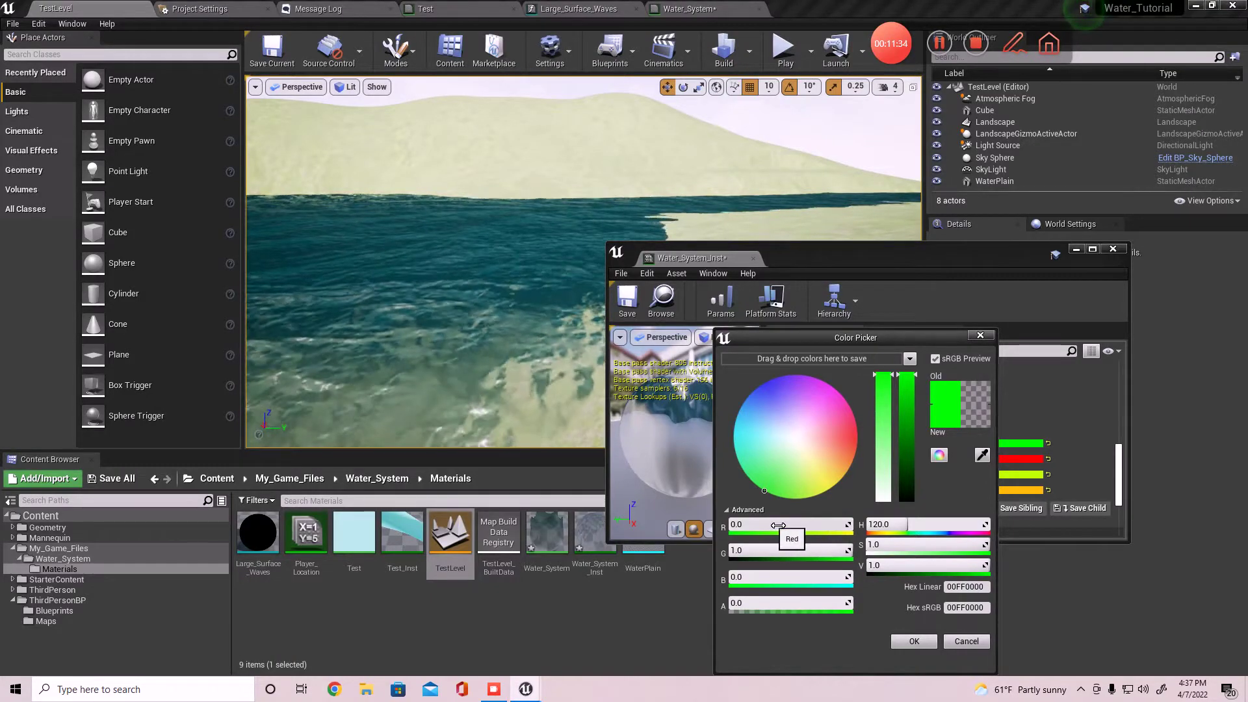
pyautogui.moveTo(783, 524); pyautogui.dragTo(892, 524)
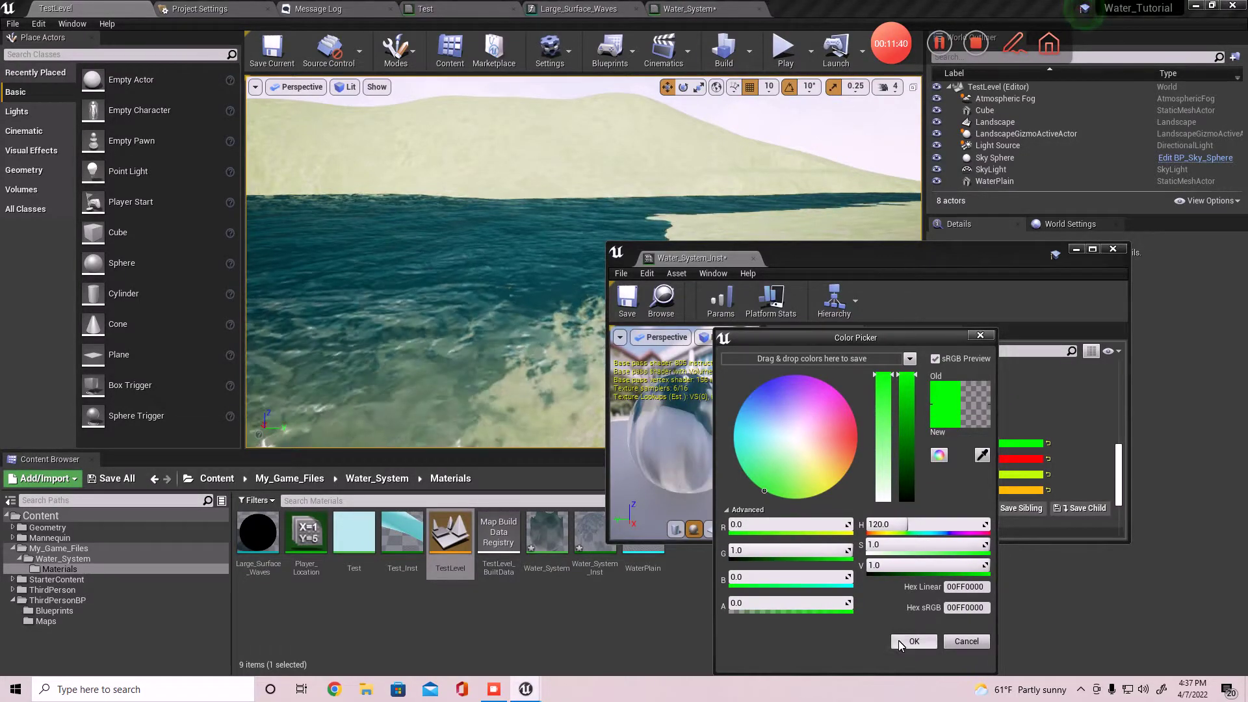
pyautogui.click(913, 642)
# Examine the instance's large wave, ripple, water and wave parameters and the lake surface from several angles.
pyautogui.scroll(3, 968, 443)
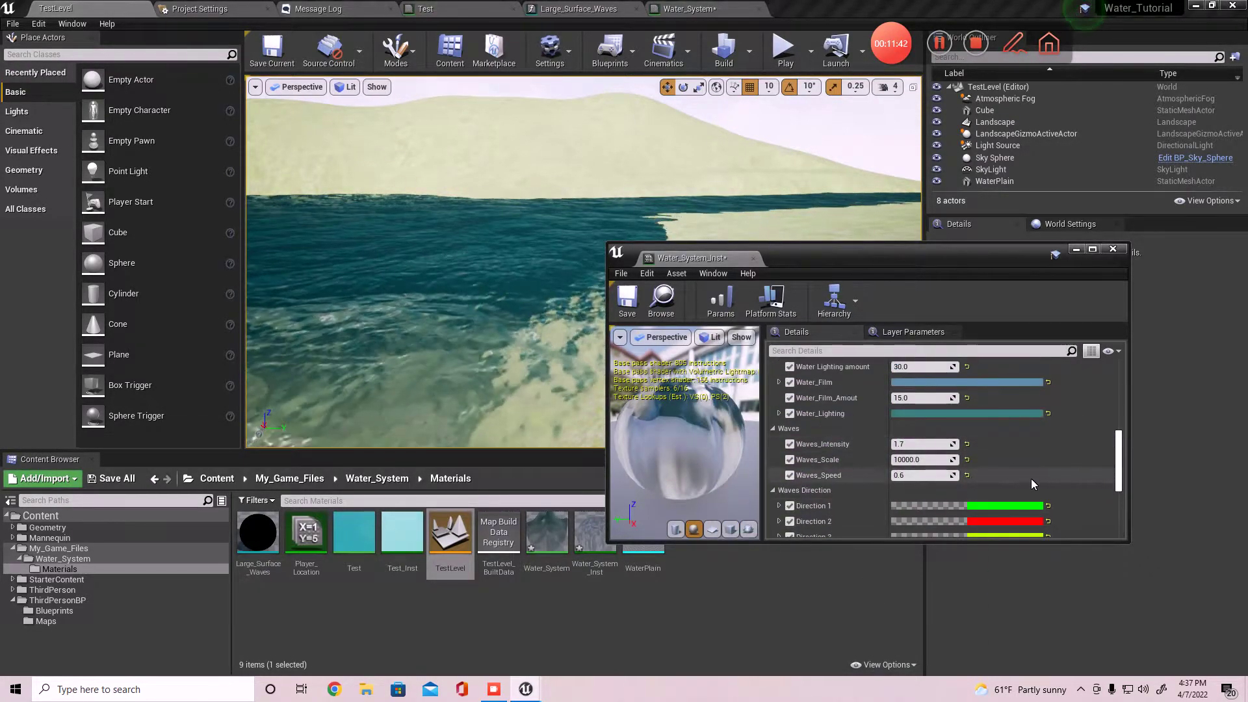
pyautogui.scroll(5, 985, 506)
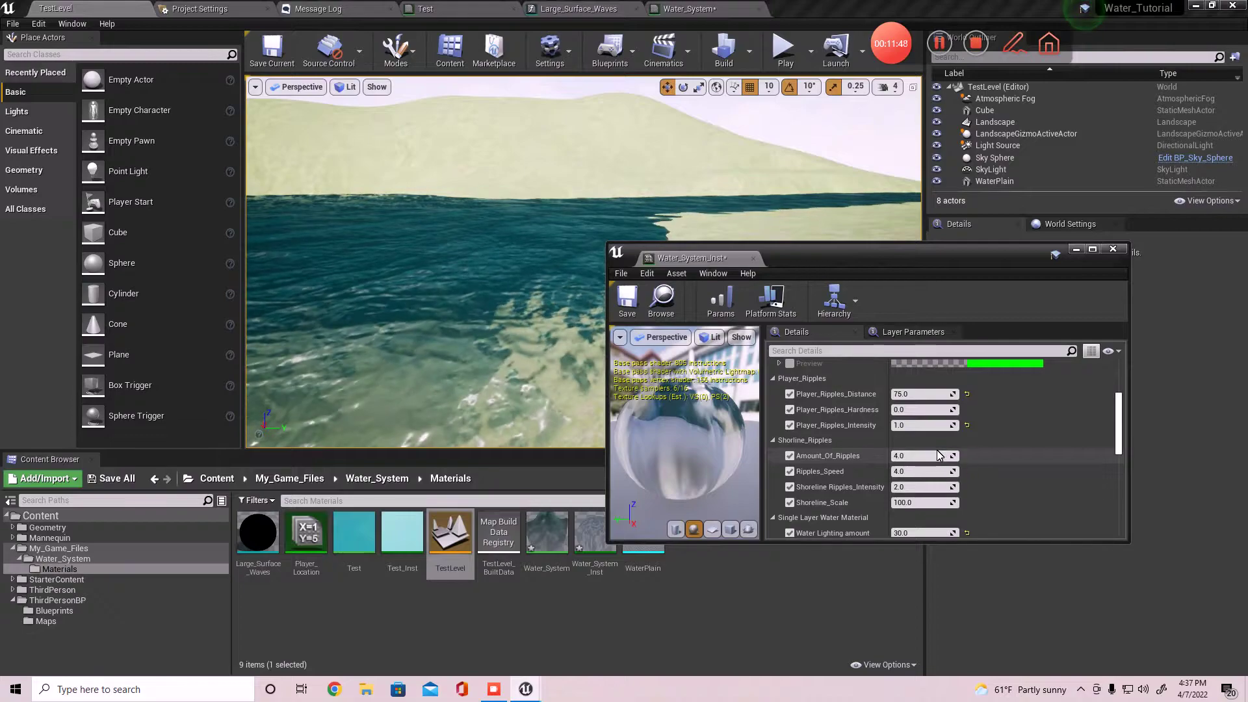
pyautogui.scroll(4, 938, 455)
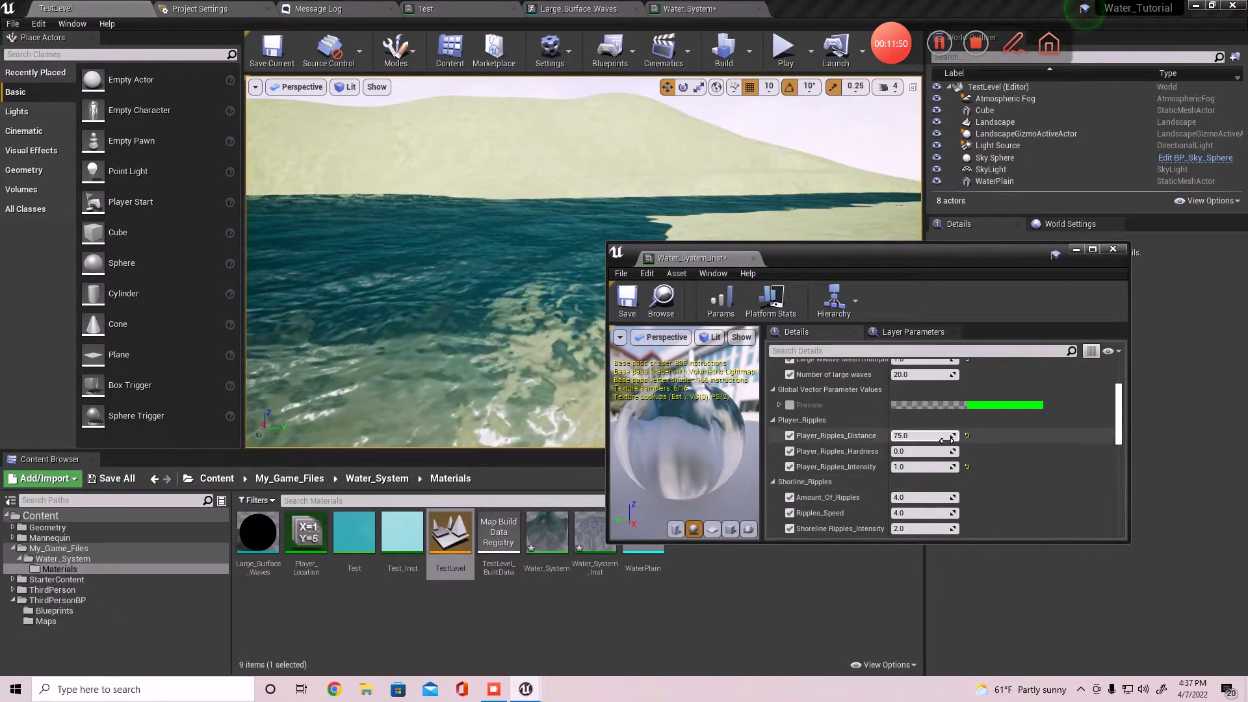
pyautogui.scroll(3, 939, 448)
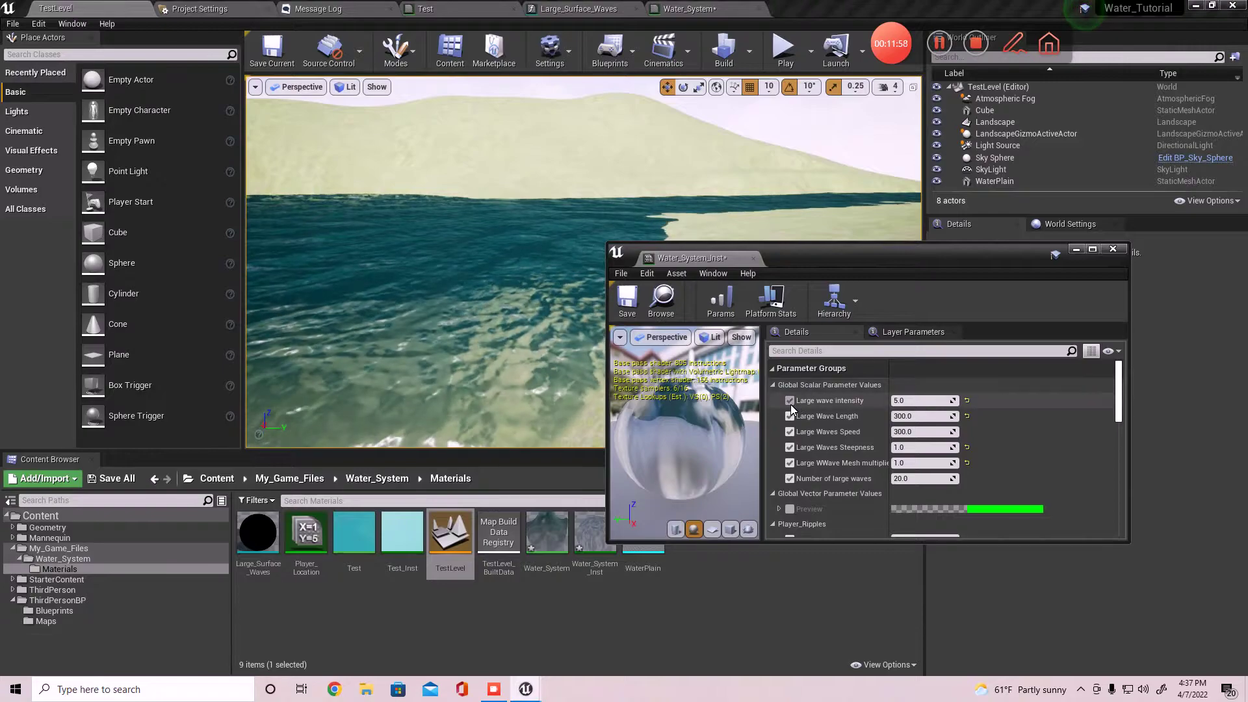
pyautogui.scroll(-4, 795, 446)
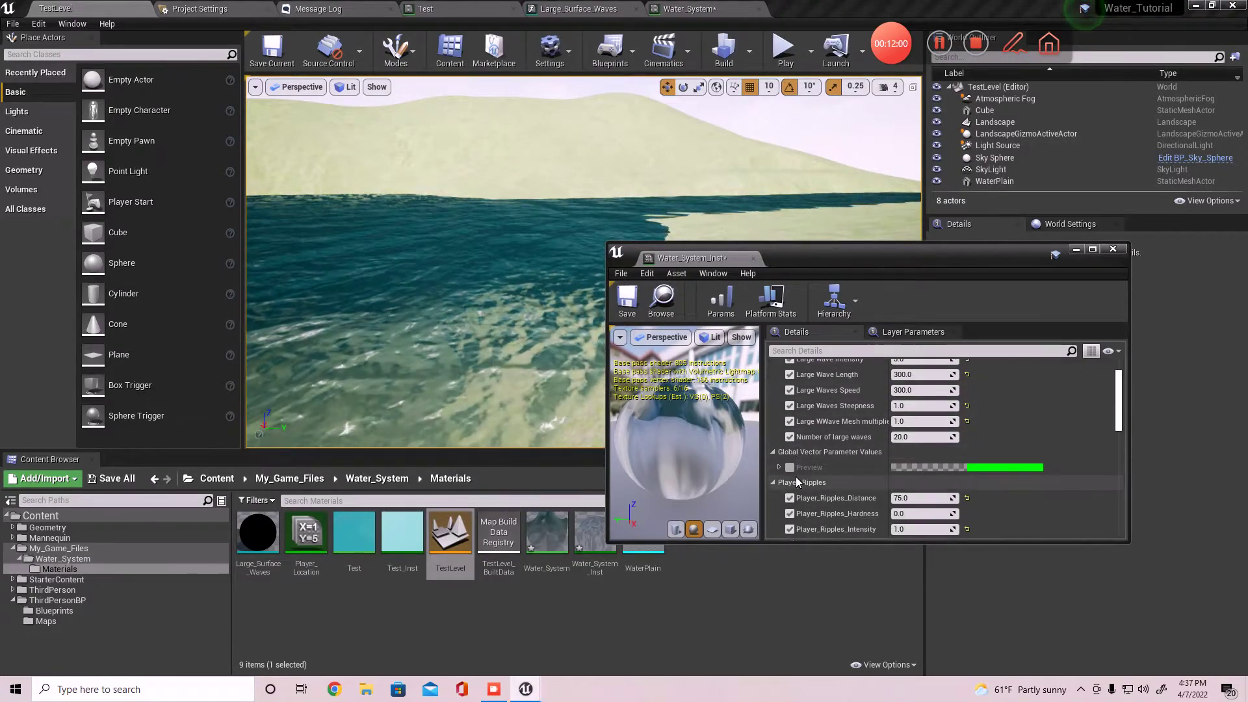
pyautogui.scroll(-2, 799, 489)
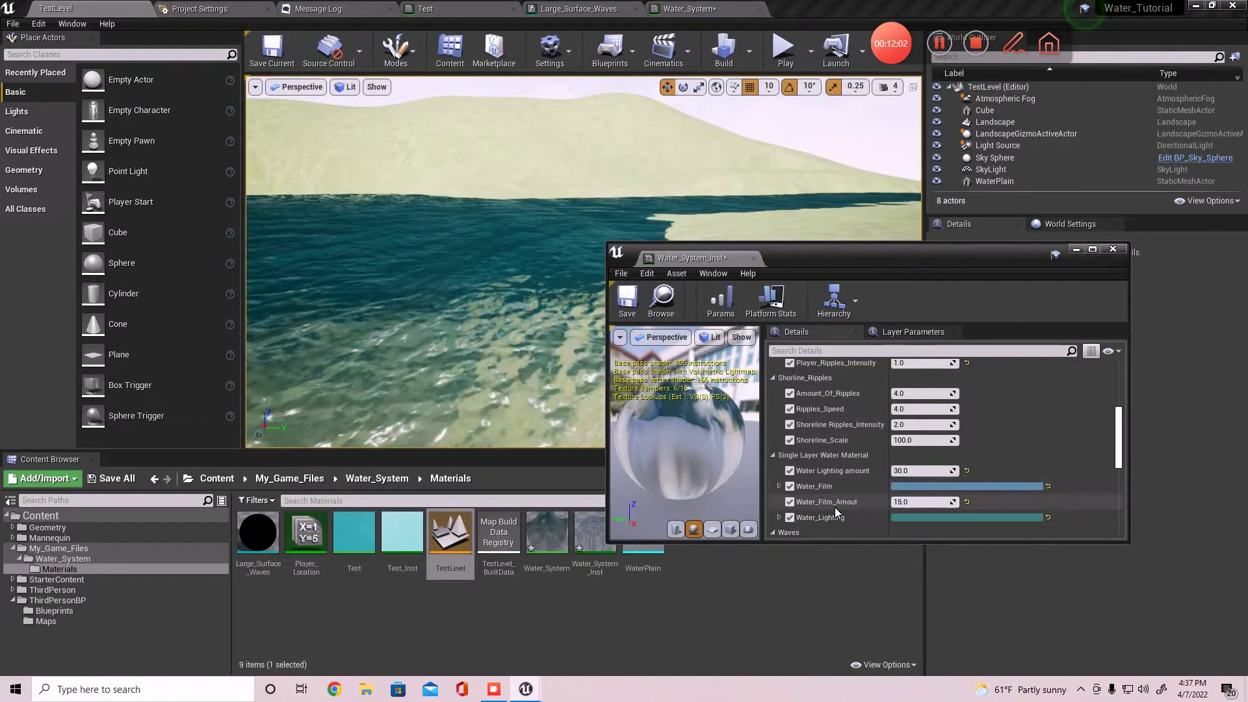
pyautogui.scroll(-2, 927, 501)
pyautogui.moveTo(494, 323); pyautogui.dragTo(332, 323, button='right')
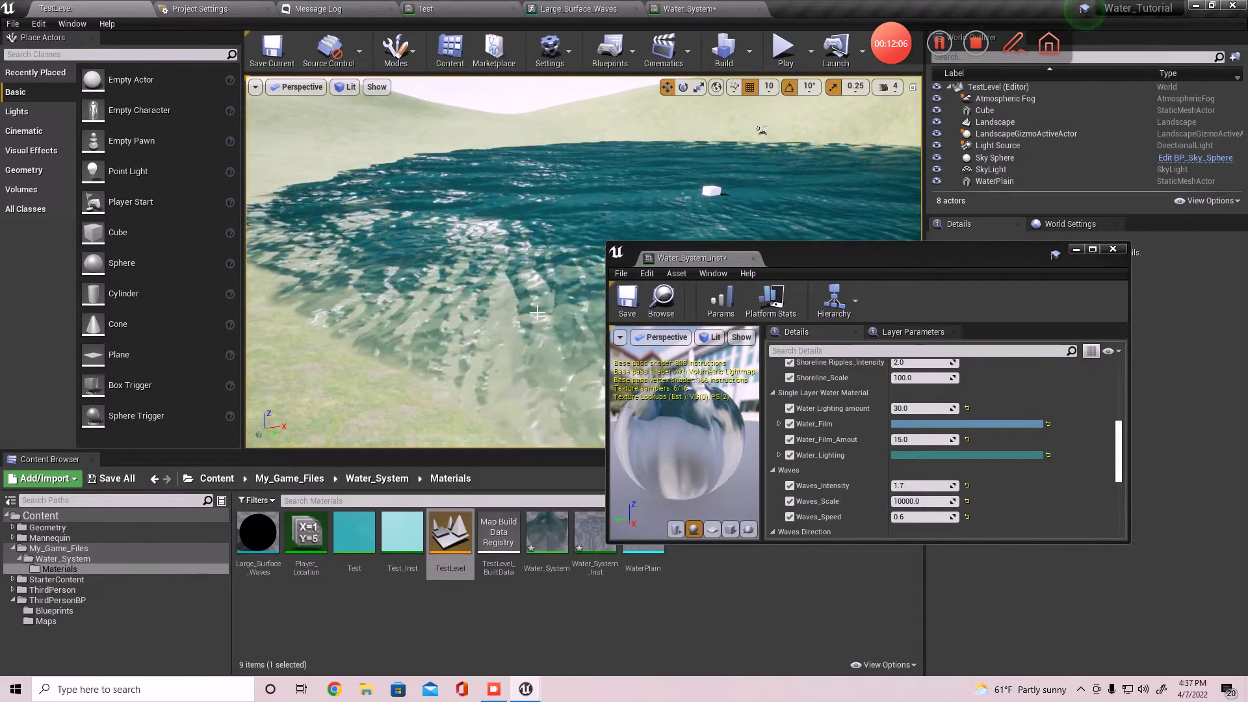
pyautogui.moveTo(539, 310); pyautogui.dragTo(544, 307, button='right')
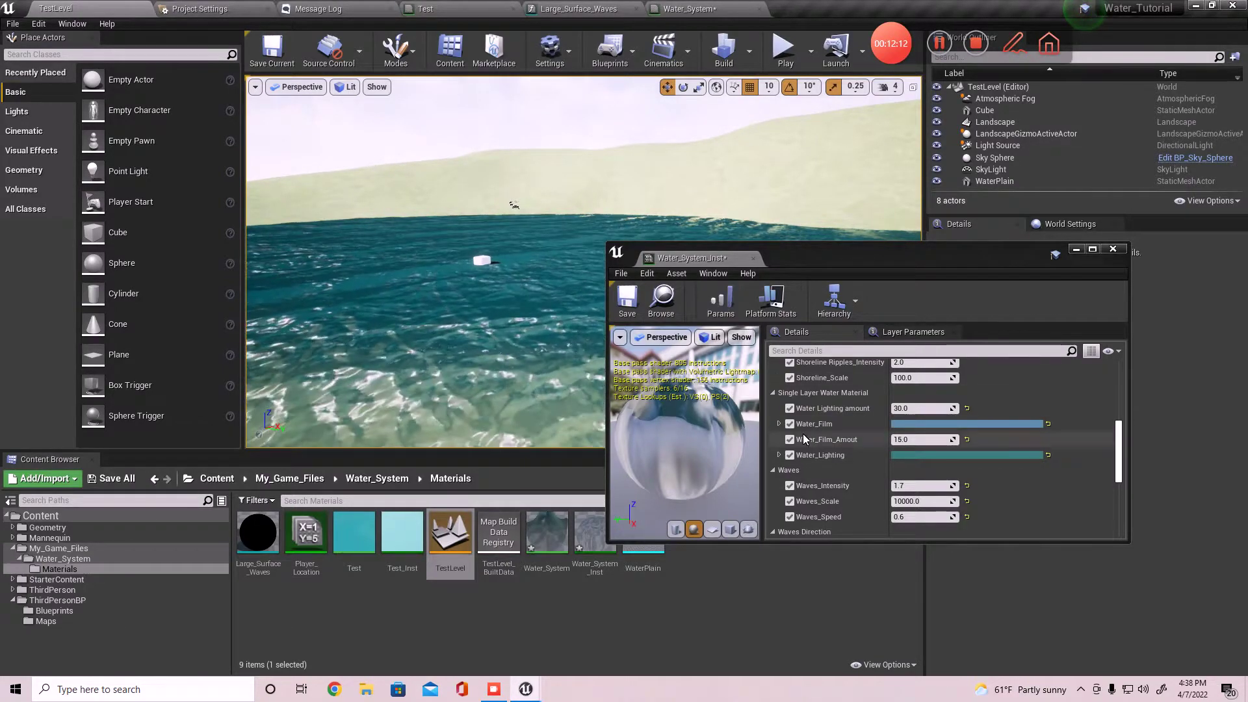
# Raise Large wave intensity to about 15.19 and set Large Wave Length to 700.
pyautogui.scroll(6, 806, 438)
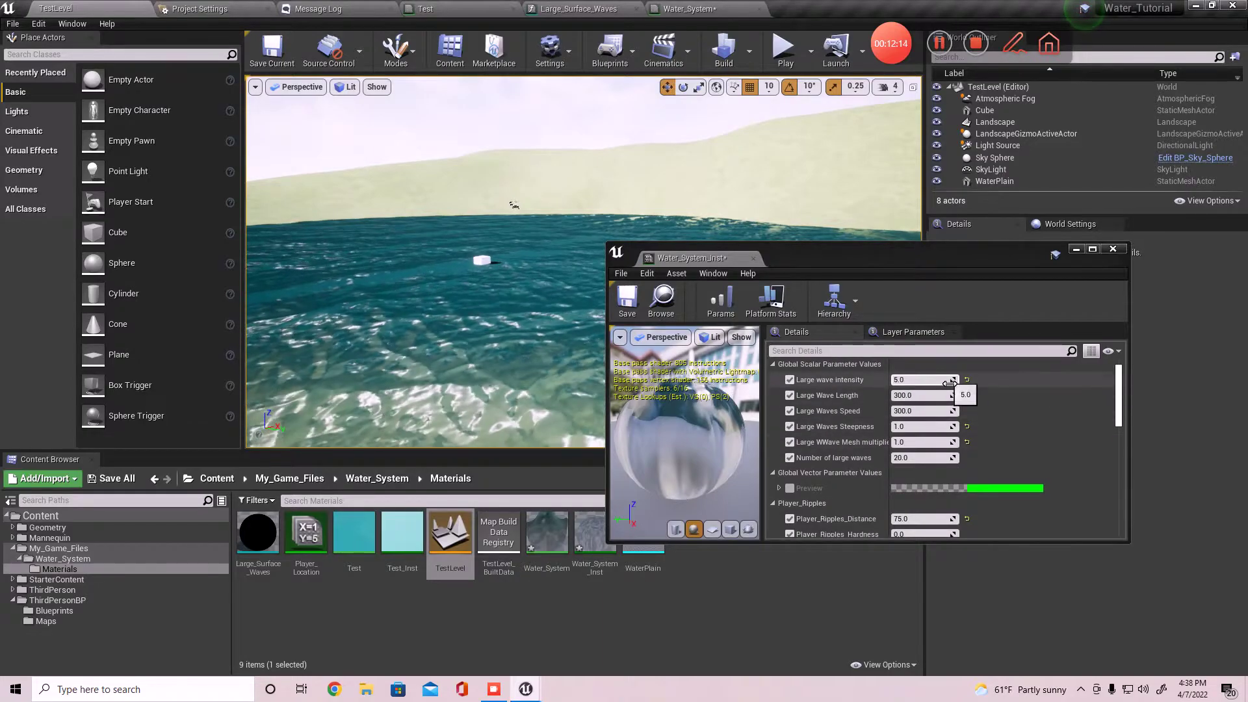
pyautogui.moveTo(948, 384)
pyautogui.mouseDown()
pyautogui.moveTo(994, 384)
pyautogui.moveTo(940, 380)
pyautogui.mouseUp()
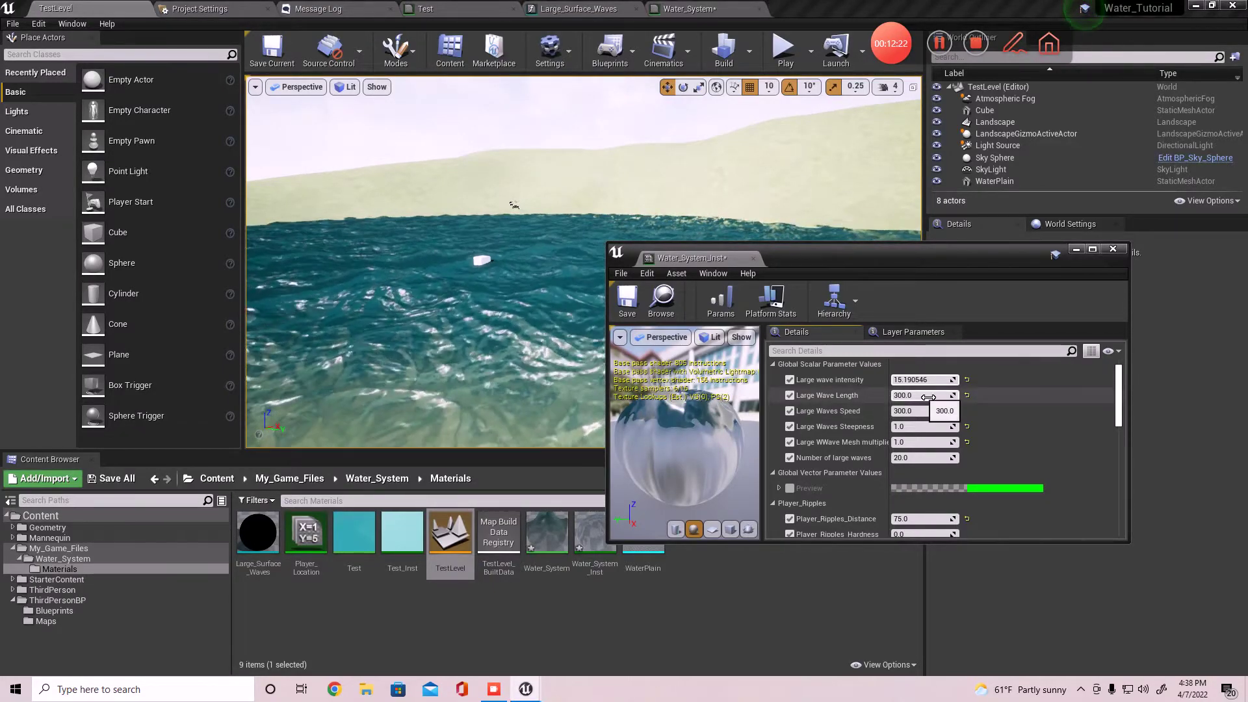
pyautogui.moveTo(928, 397); pyautogui.dragTo(958, 396)
pyautogui.click(945, 396)
pyautogui.write('700')
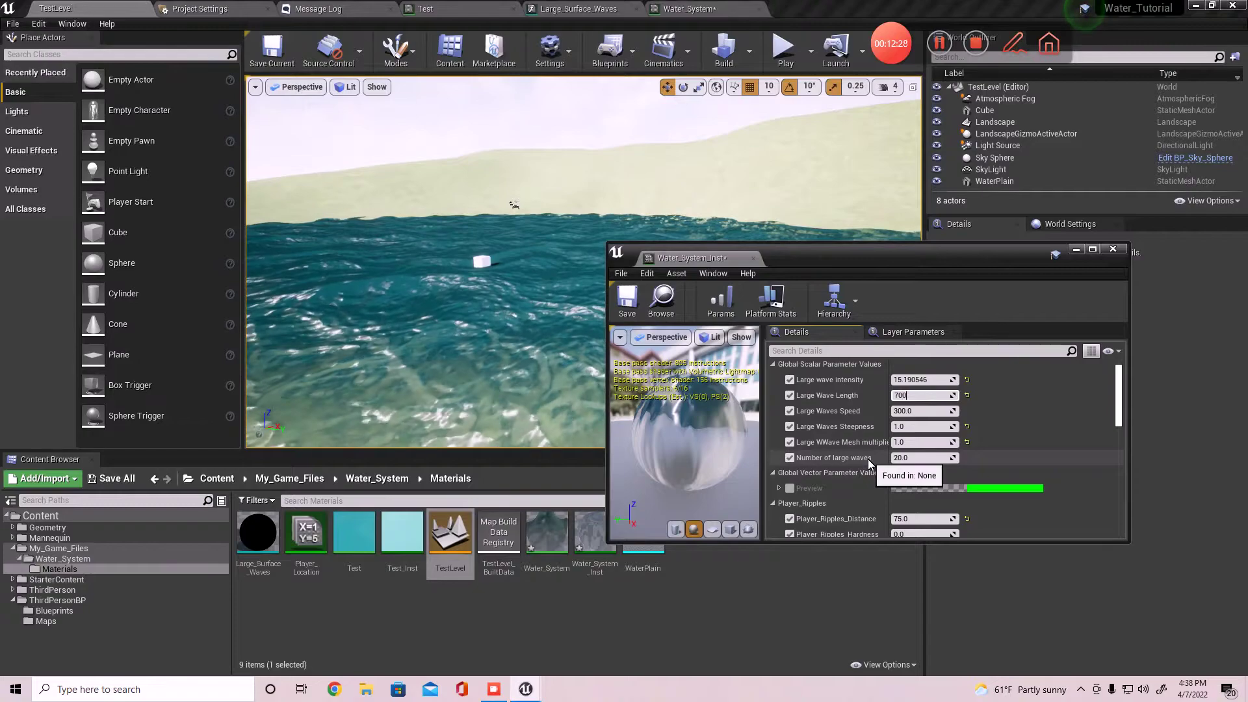
pyautogui.press('Return')
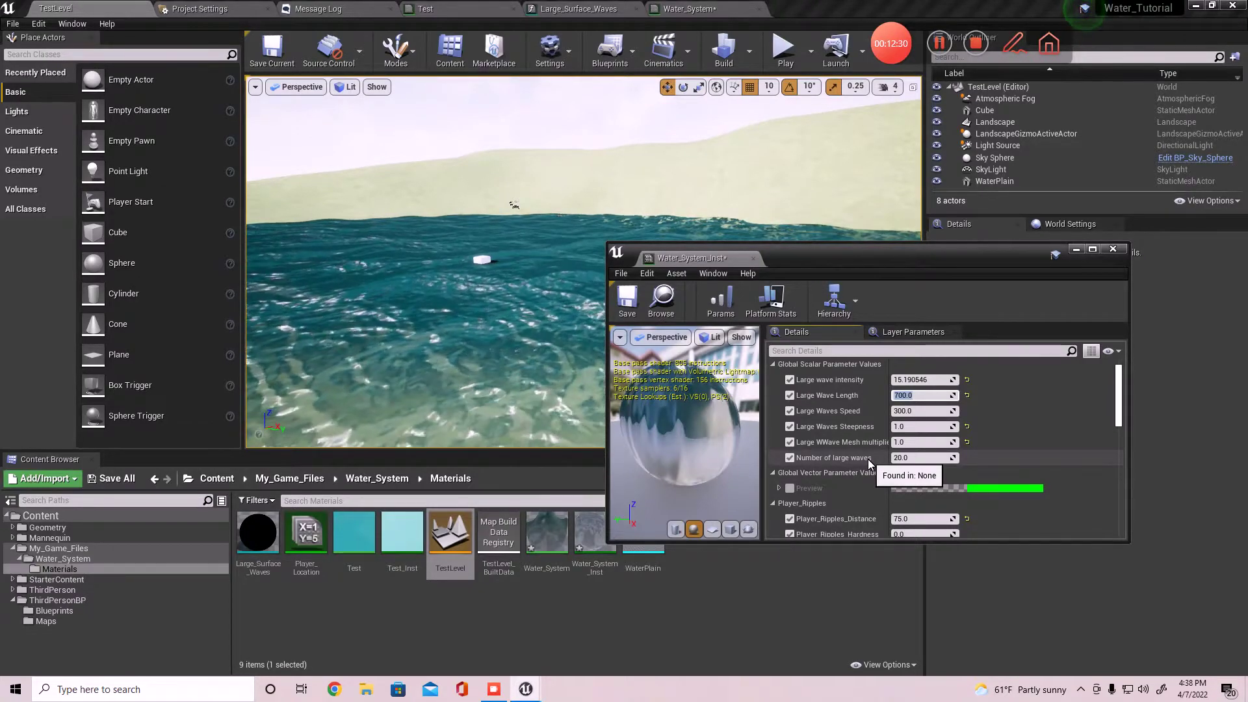
# Try Large Waves Speed values of 1 and 100 and set it to 500.
pyautogui.click(930, 415)
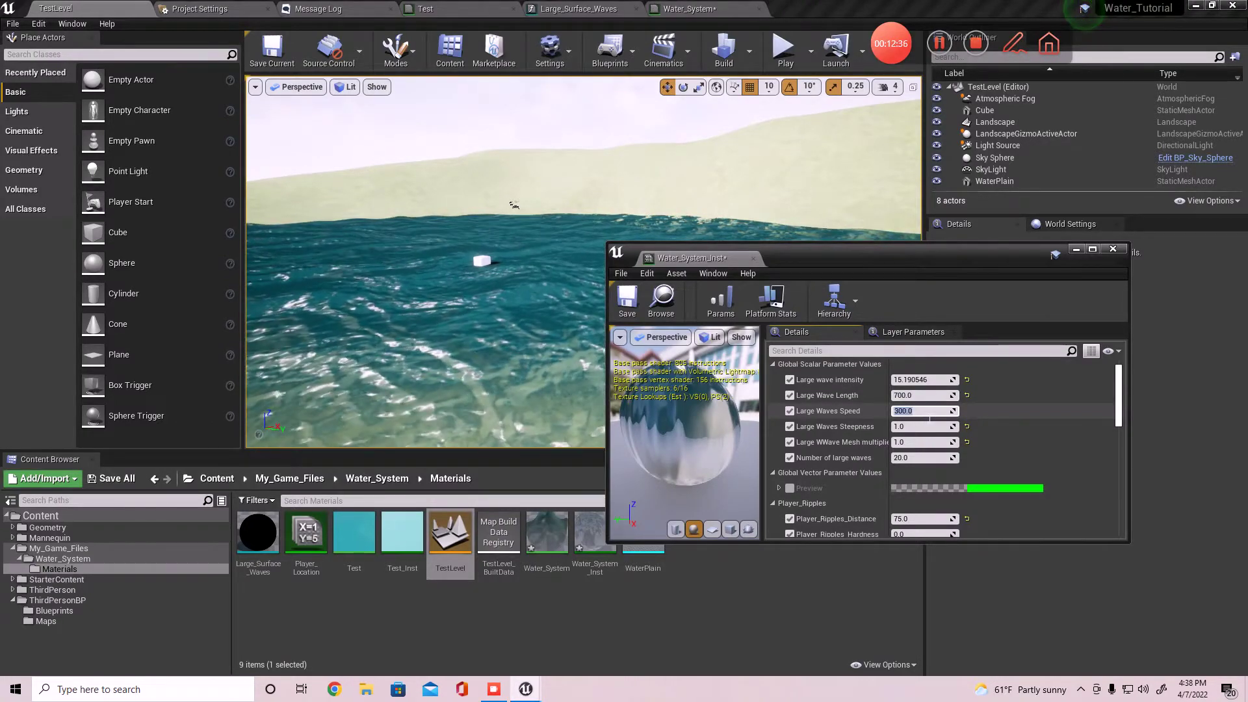
pyautogui.press('Return')
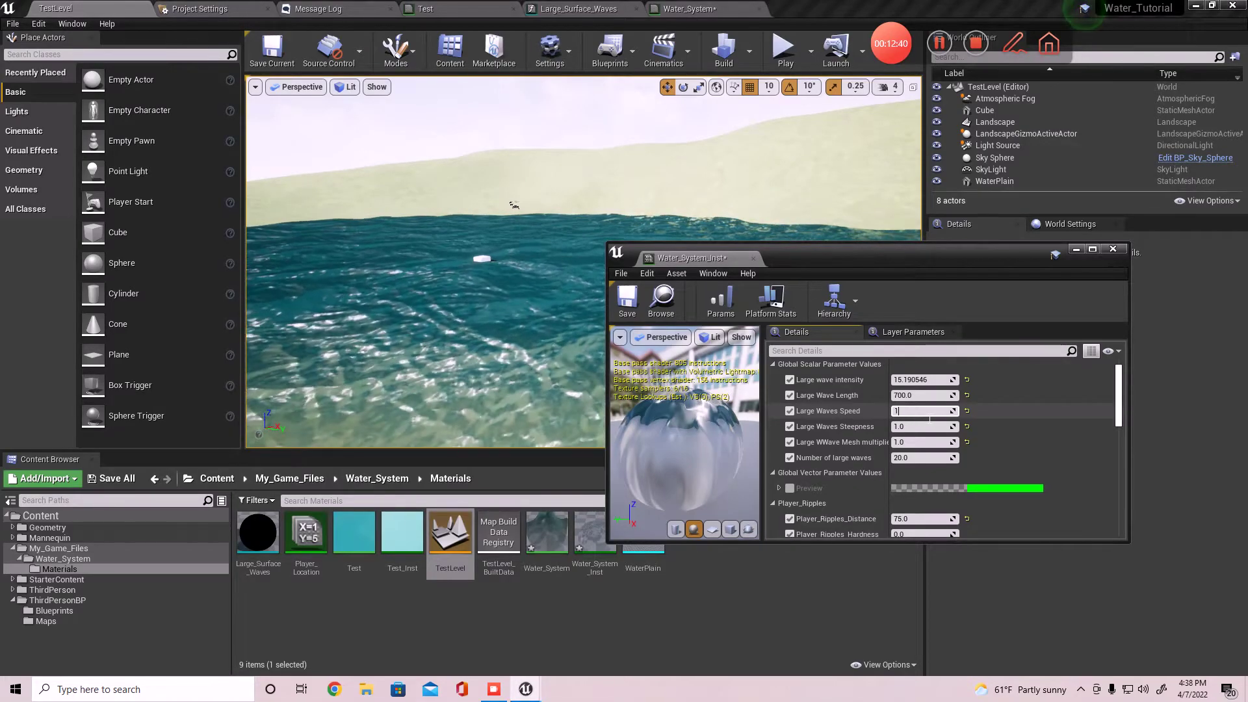
pyautogui.press('Return')
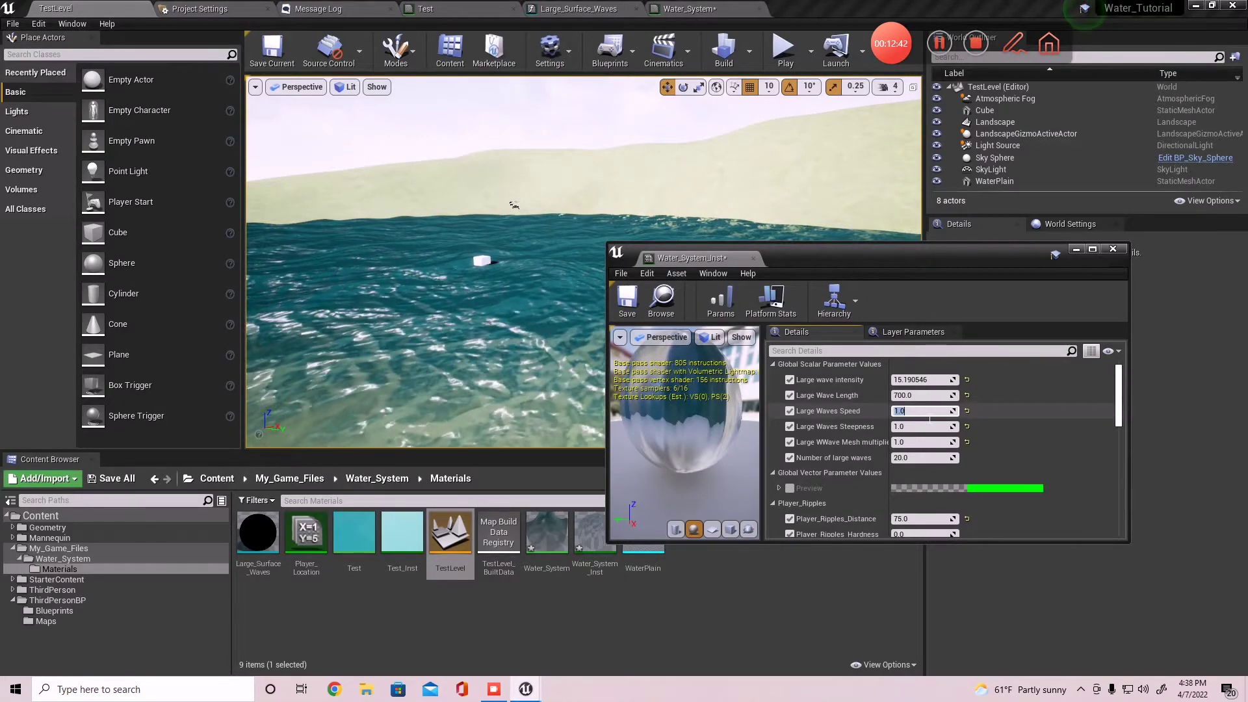
pyautogui.write('2')
pyautogui.press('Return')
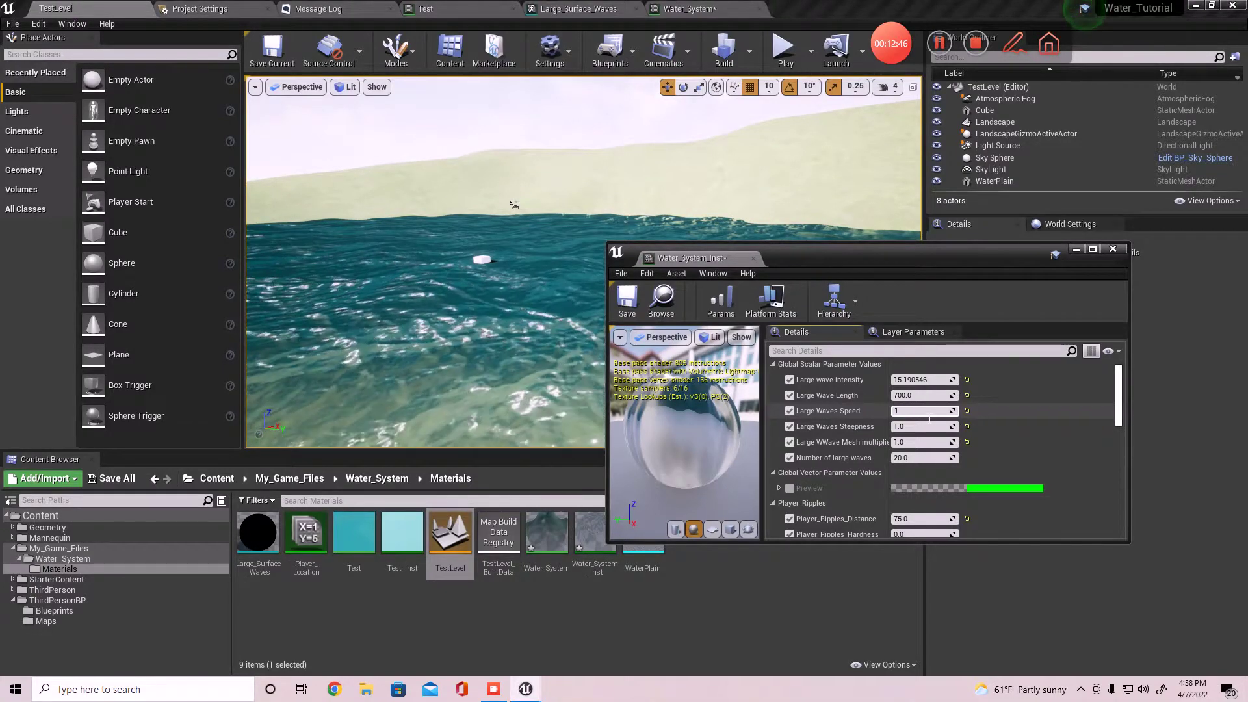
pyautogui.press('Return')
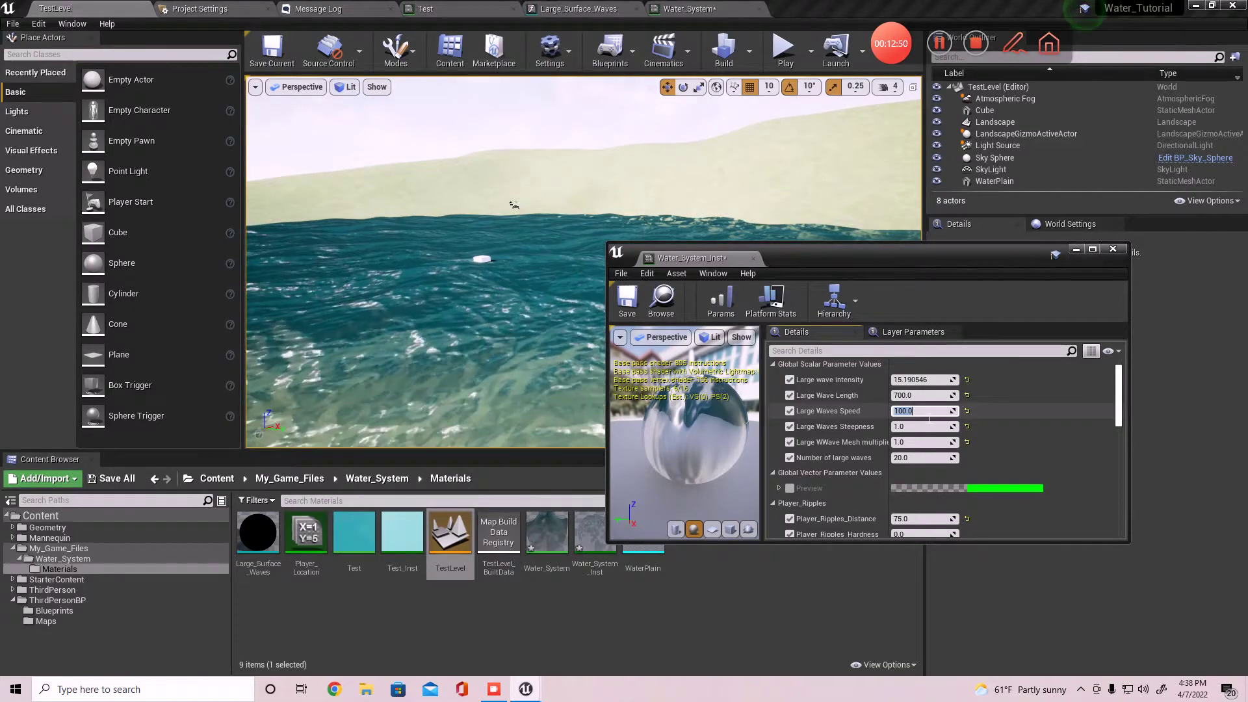
pyautogui.press('Return')
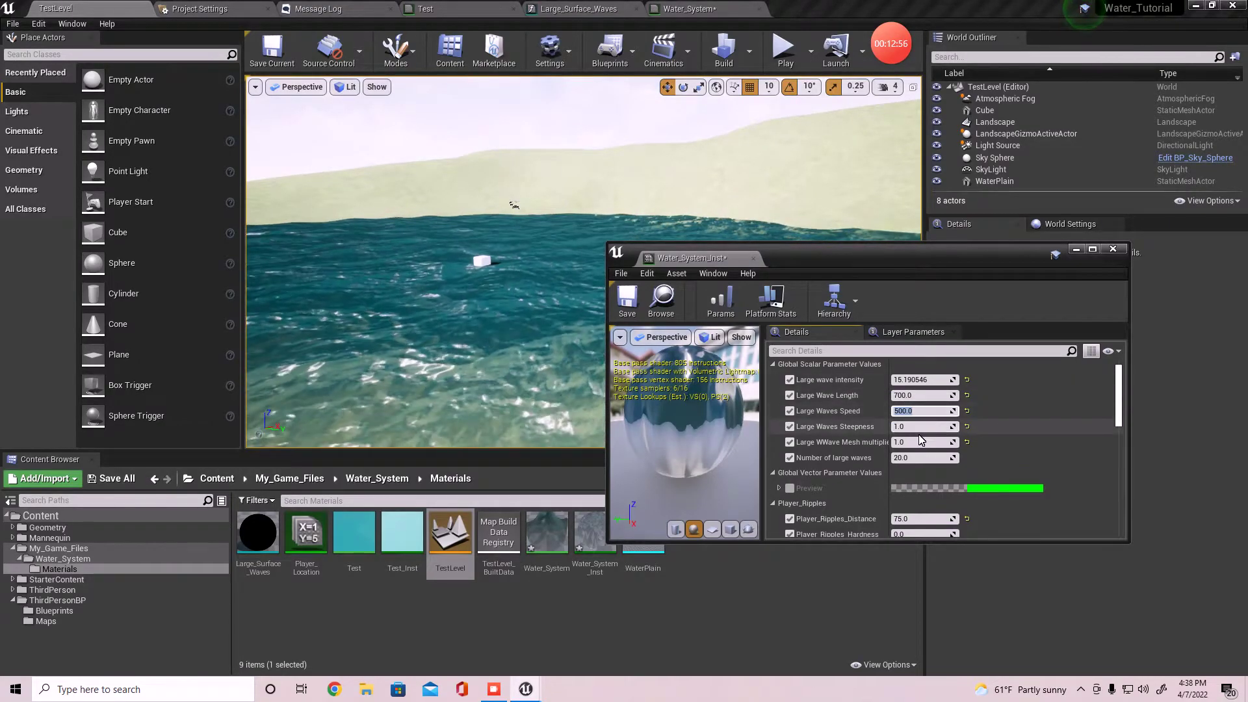
# Try a Large Waves Steepness of about 6.09 and set it to 5.
pyautogui.moveTo(926, 431)
pyautogui.mouseDown()
pyautogui.moveTo(957, 429)
pyautogui.moveTo(925, 429)
pyautogui.mouseUp()
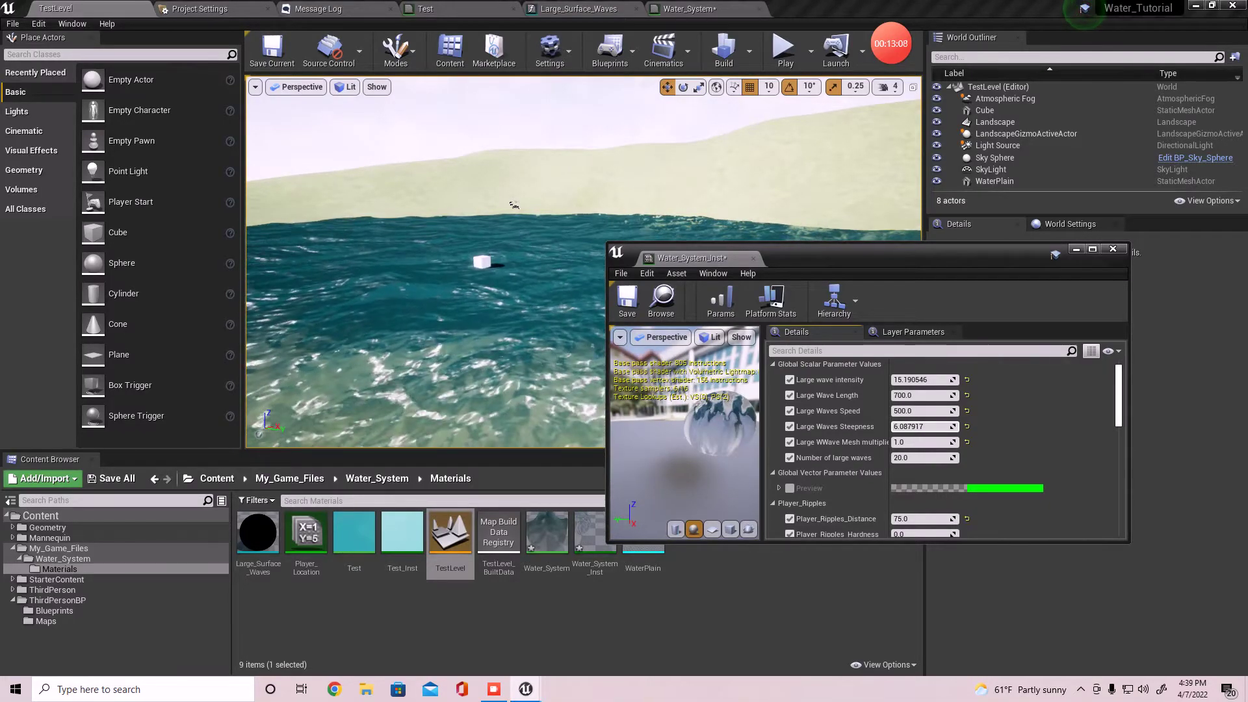
pyautogui.click(926, 428)
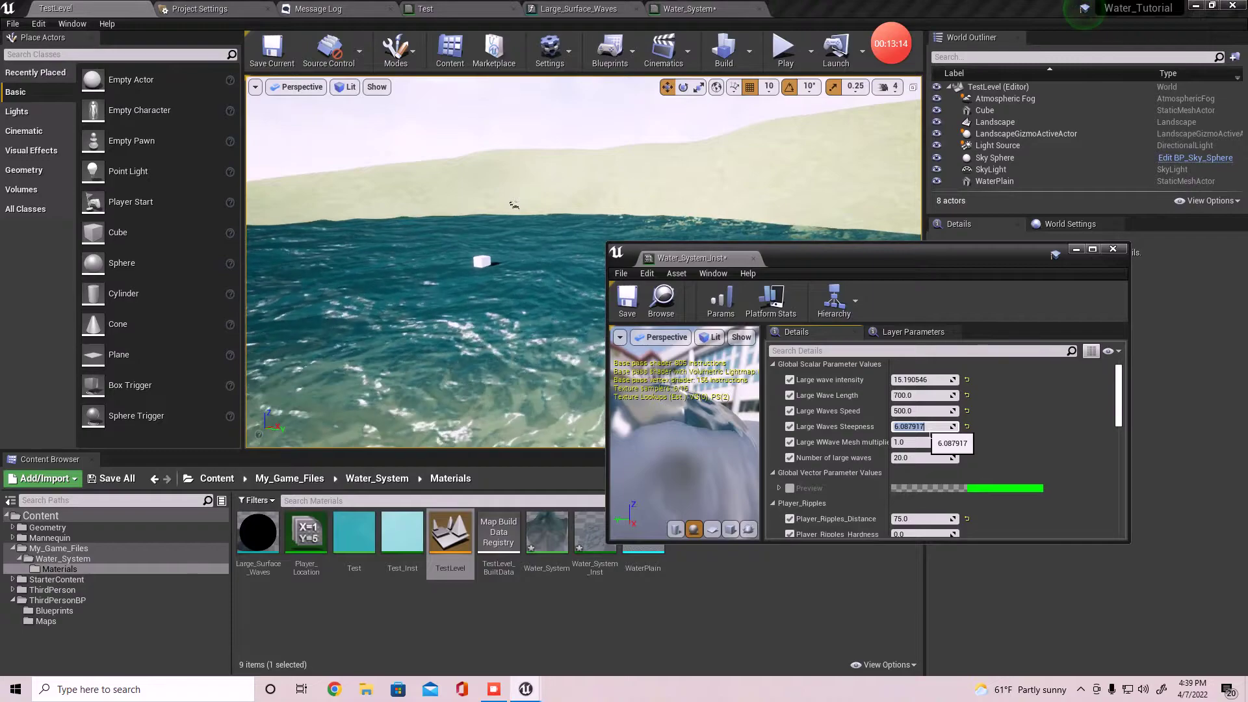
pyautogui.press('Return')
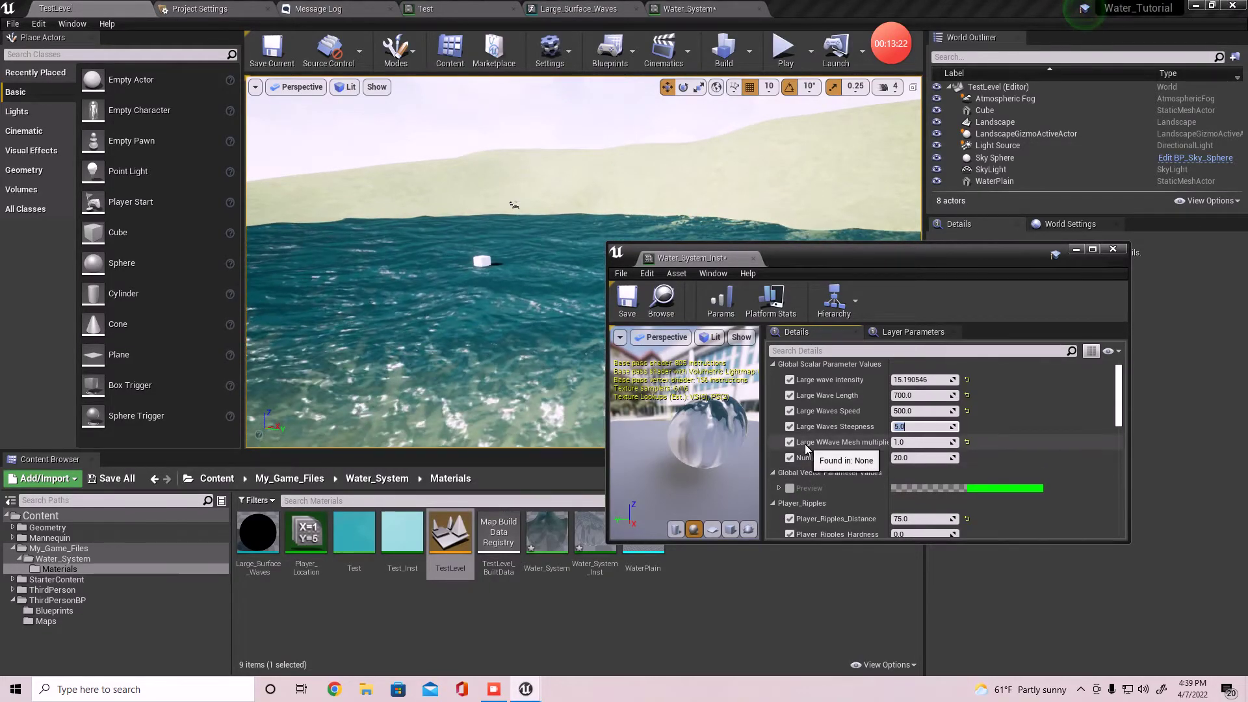
# Examine the mesh multiplier in the World Position section of Large_Surface_Waves, and the Water_System and Test material graphs.
pyautogui.click(554, 5)
pyautogui.scroll(-4, 600, 378)
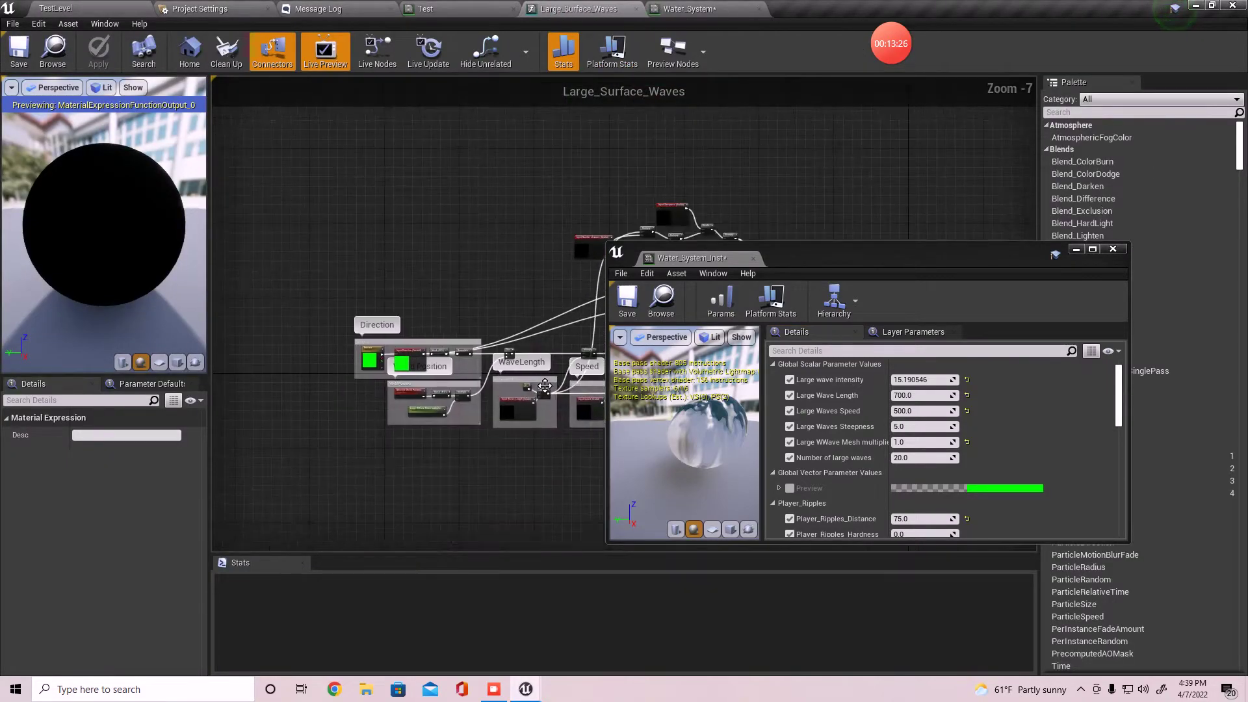
pyautogui.scroll(4, 544, 385)
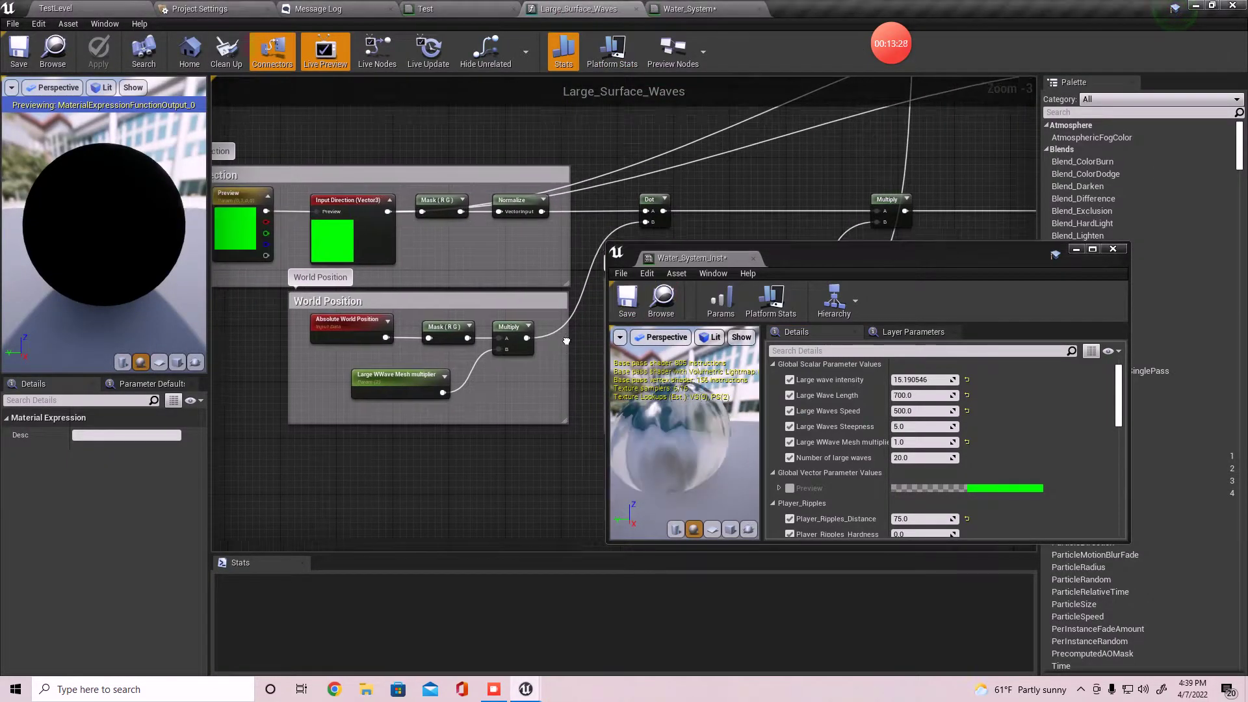
pyautogui.moveTo(566, 341); pyautogui.dragTo(558, 313, button='right')
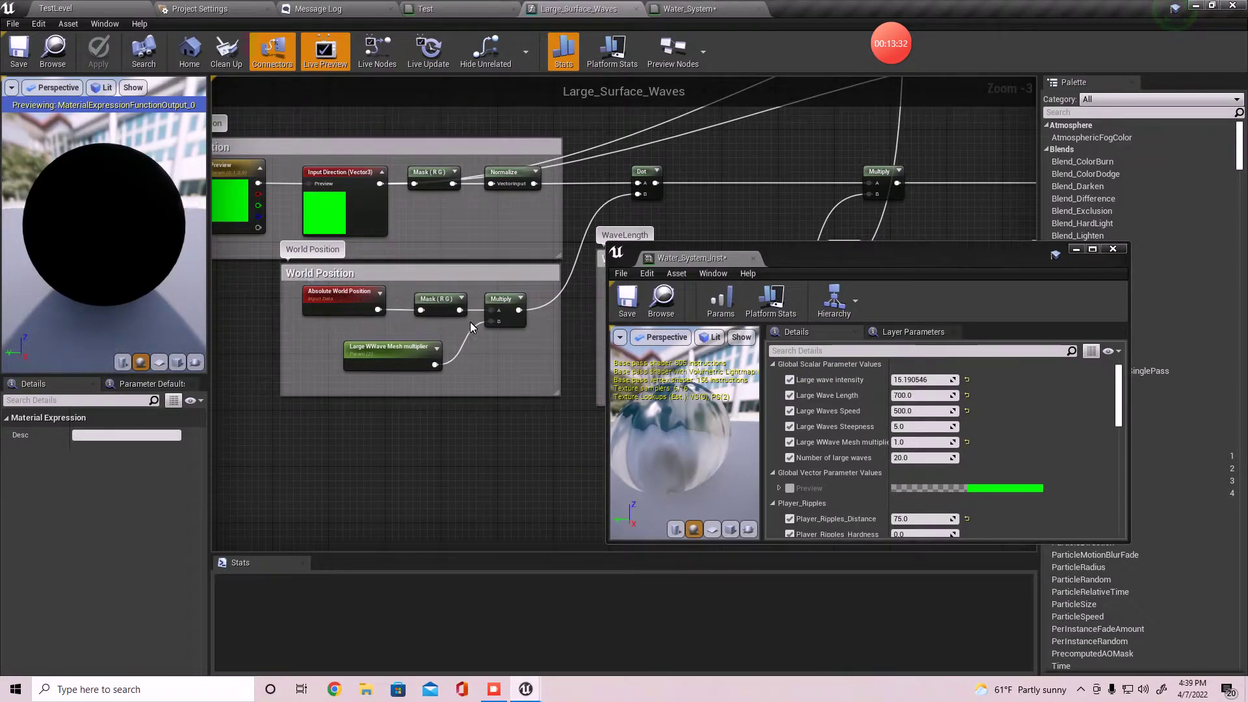
pyautogui.click(523, 403)
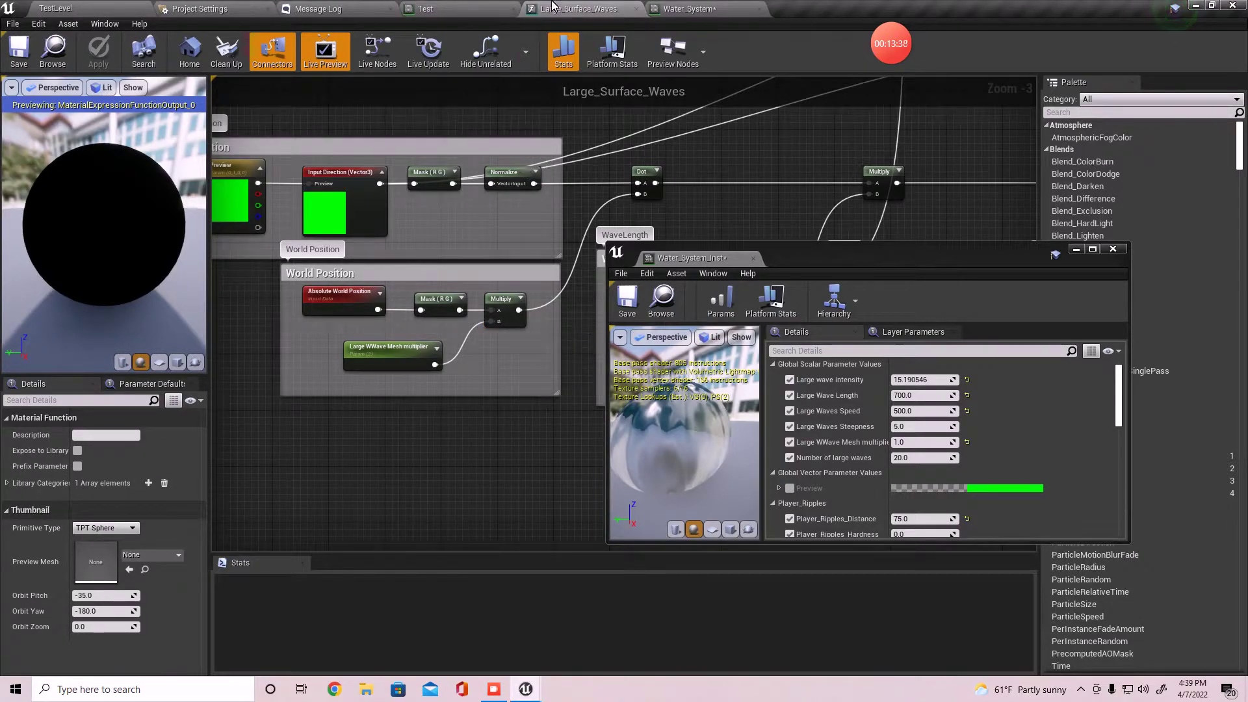
pyautogui.click(663, 7)
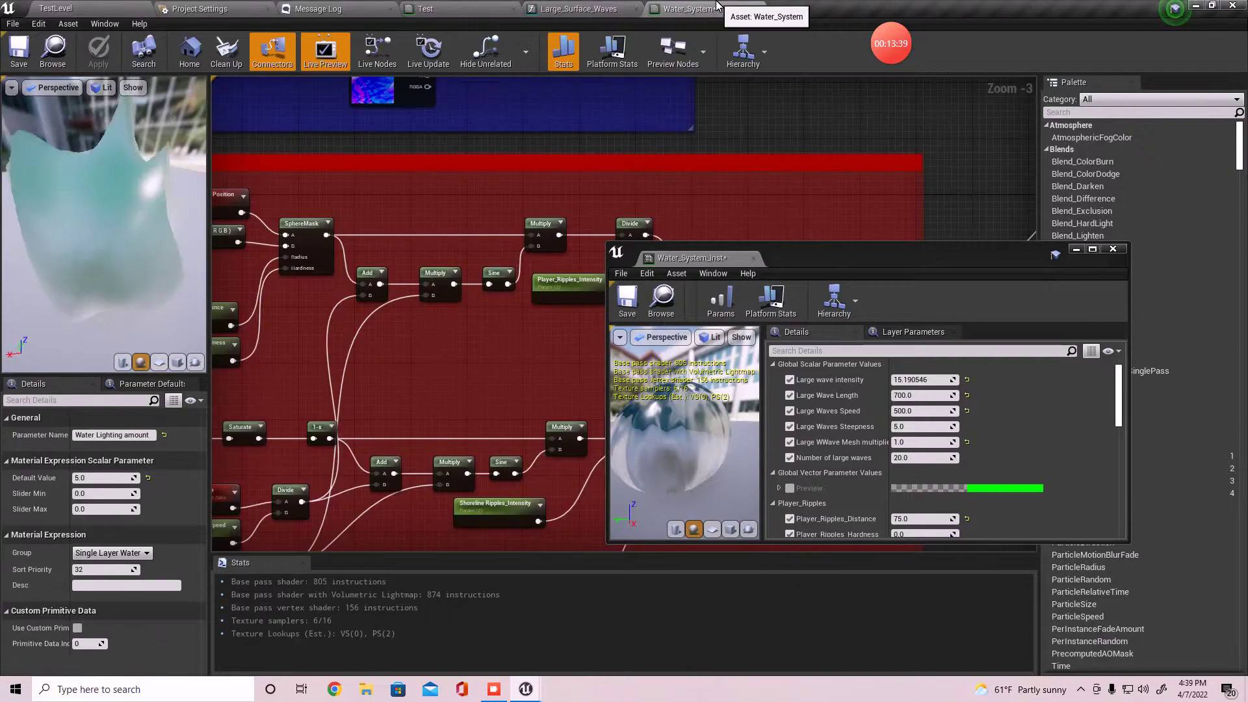
pyautogui.click(448, 8)
pyautogui.scroll(-3, 561, 460)
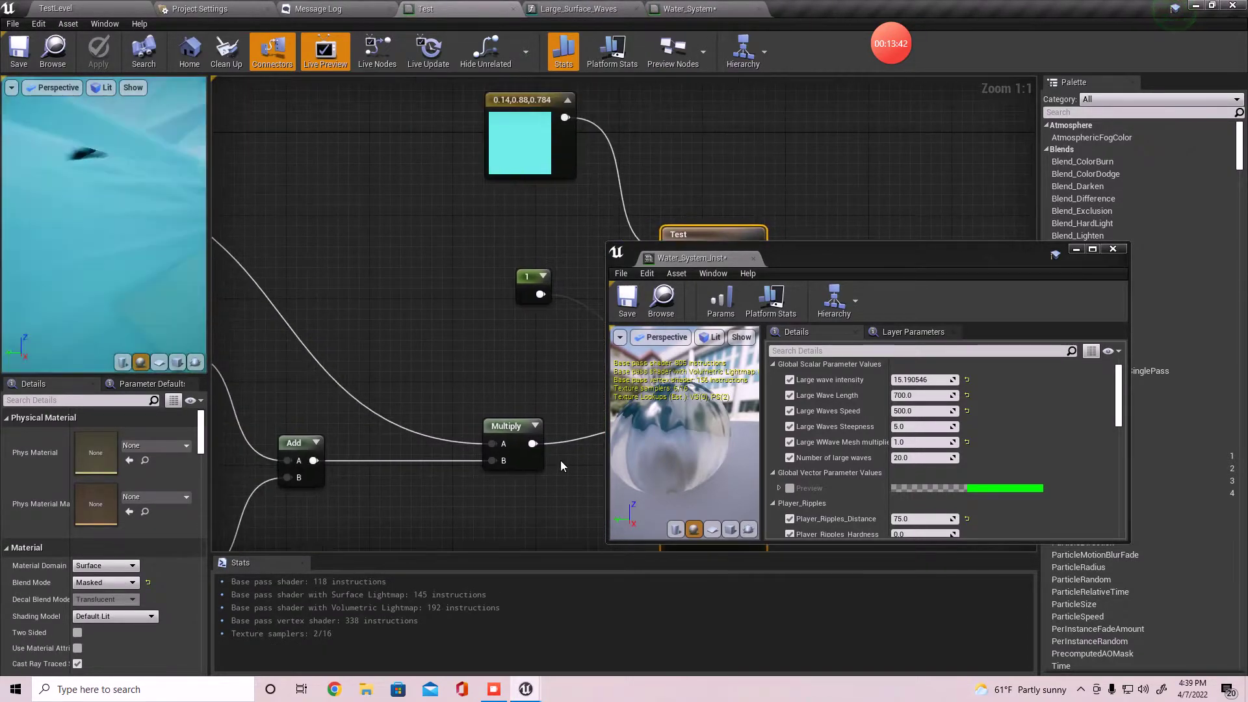
pyautogui.scroll(-3, 516, 363)
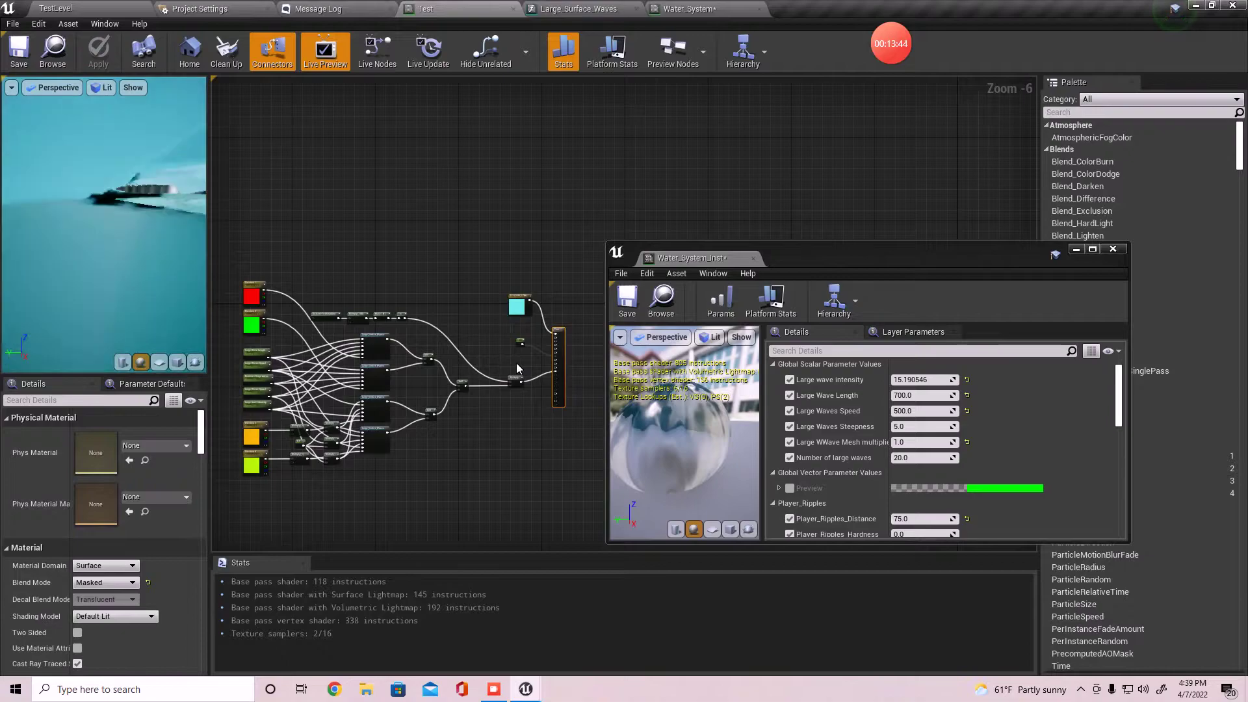
pyautogui.moveTo(531, 367); pyautogui.dragTo(589, 396, button='right')
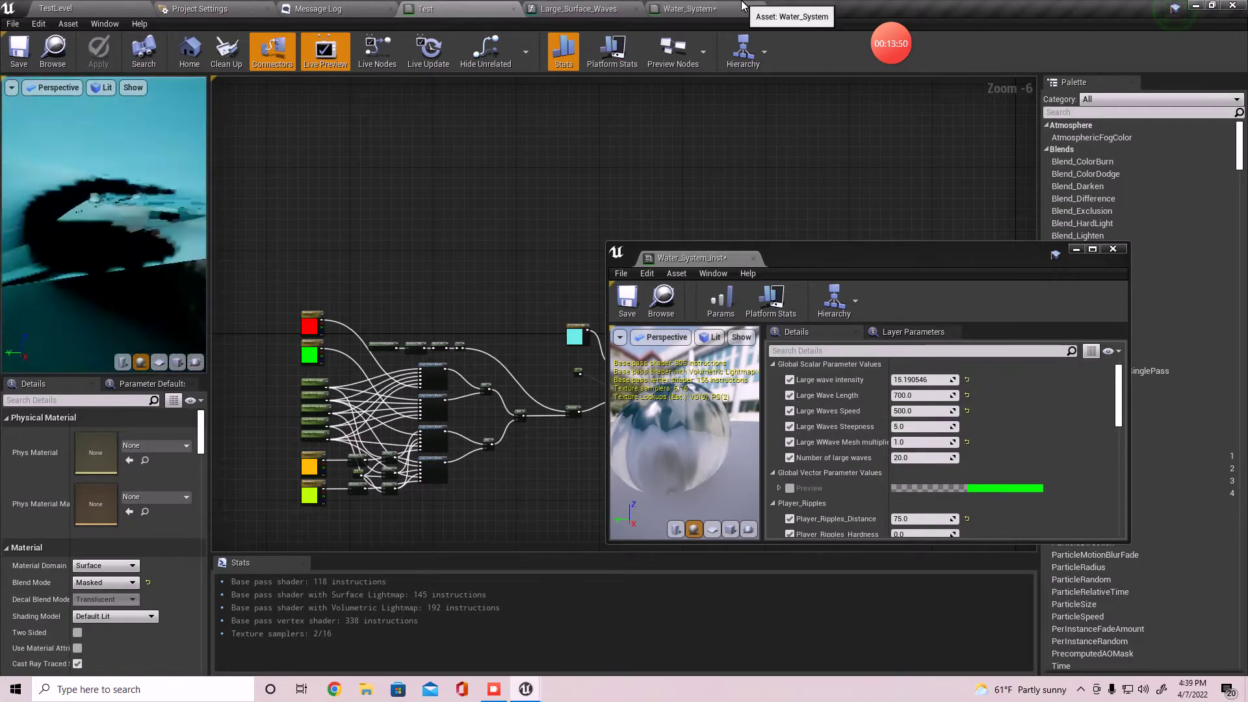
# Try a Large WWave Mesh multiplier of about 34.59 on the TestLevel water and return it to 1.
pyautogui.click(56, 8)
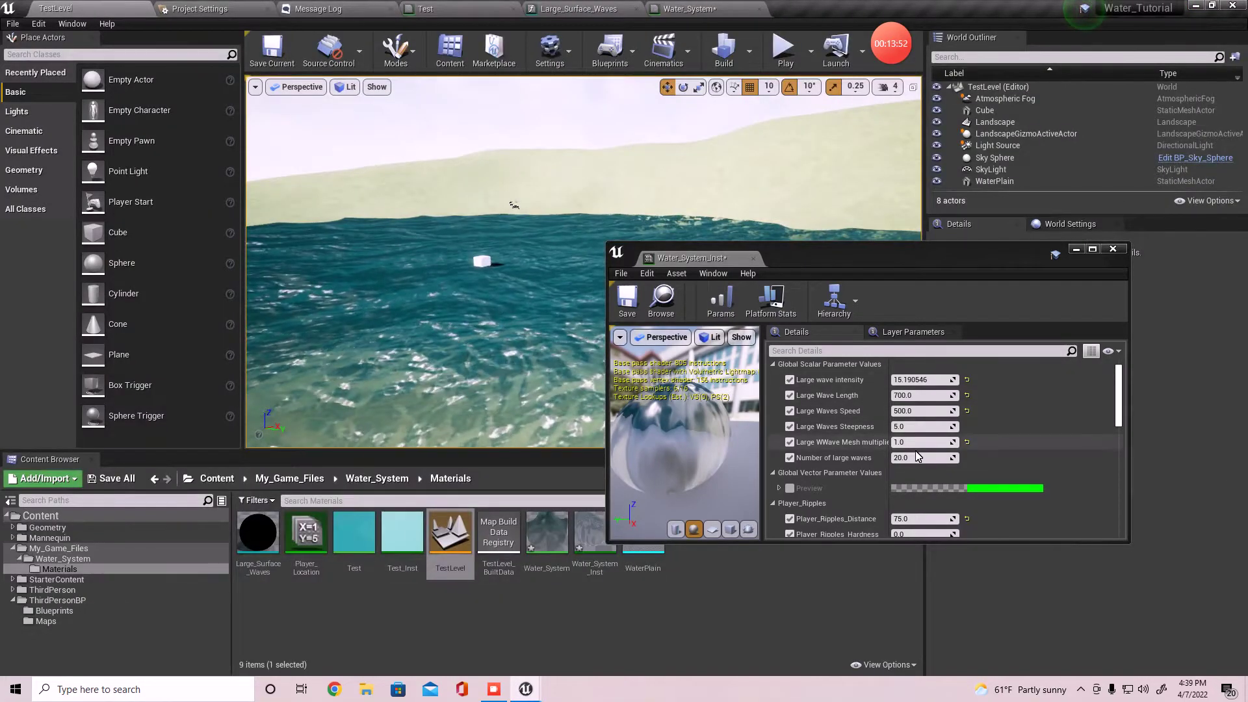
pyautogui.click(936, 459)
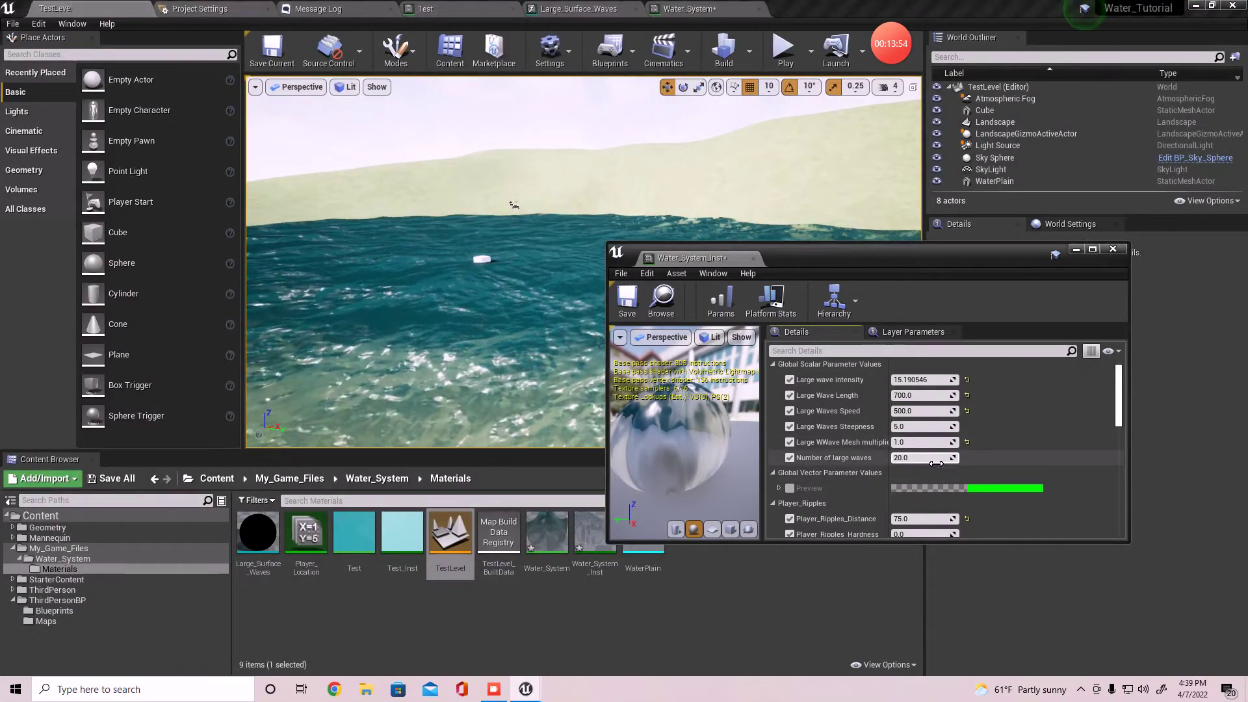
pyautogui.moveTo(916, 448)
pyautogui.mouseDown()
pyautogui.moveTo(974, 448)
pyautogui.moveTo(915, 445)
pyautogui.mouseUp()
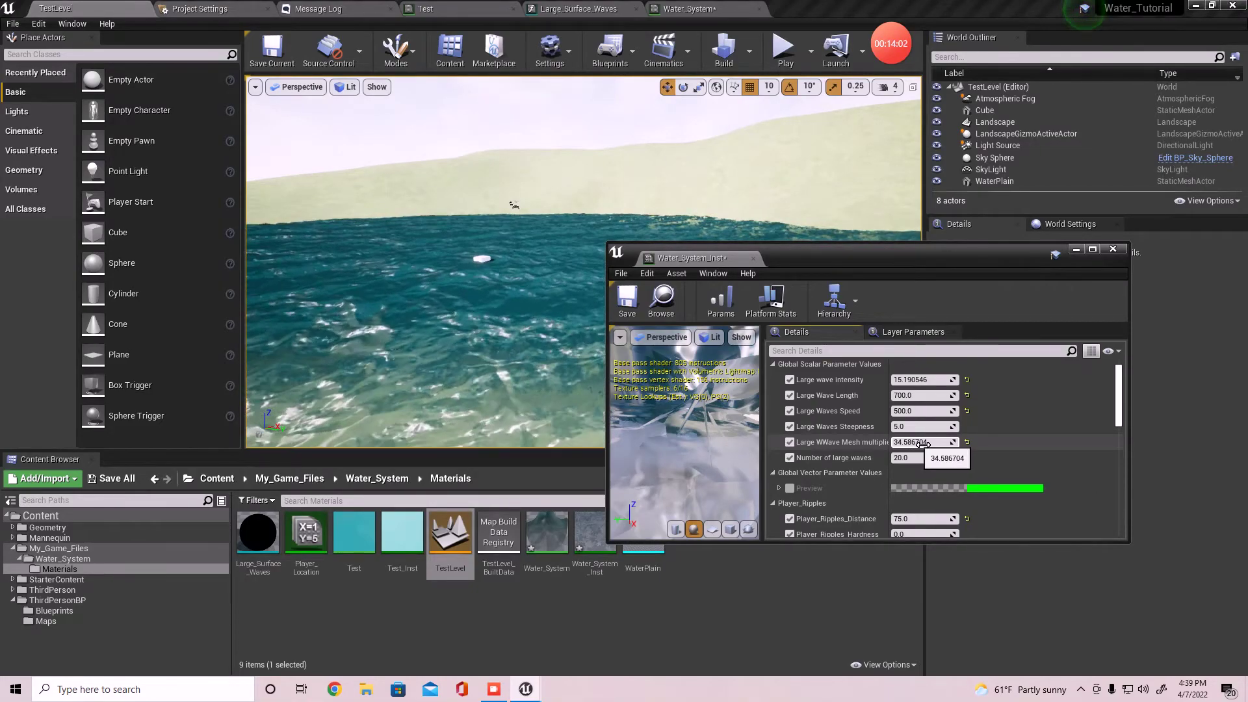
pyautogui.moveTo(922, 444); pyautogui.dragTo(896, 442)
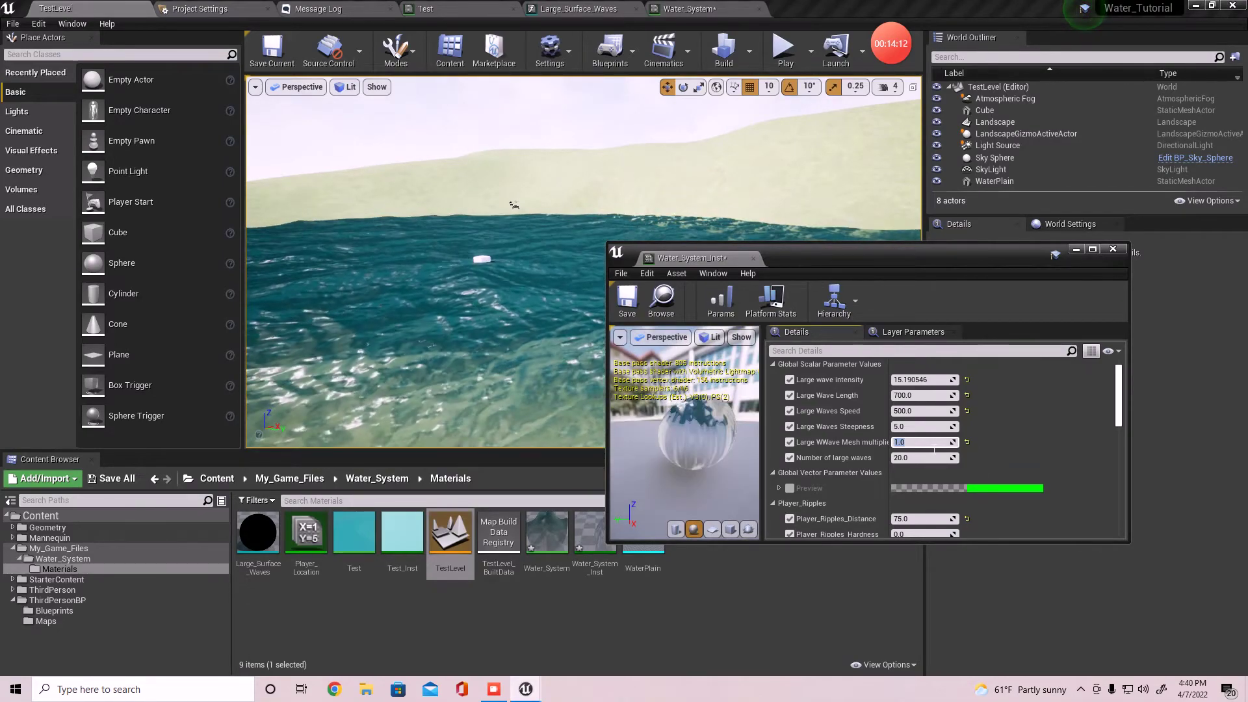
# Examine the lake's waves and shoreline in TestLevel from several angles, moving the instance editor aside for a clearer view.
pyautogui.moveTo(481, 403); pyautogui.dragTo(650, 422, button='right')
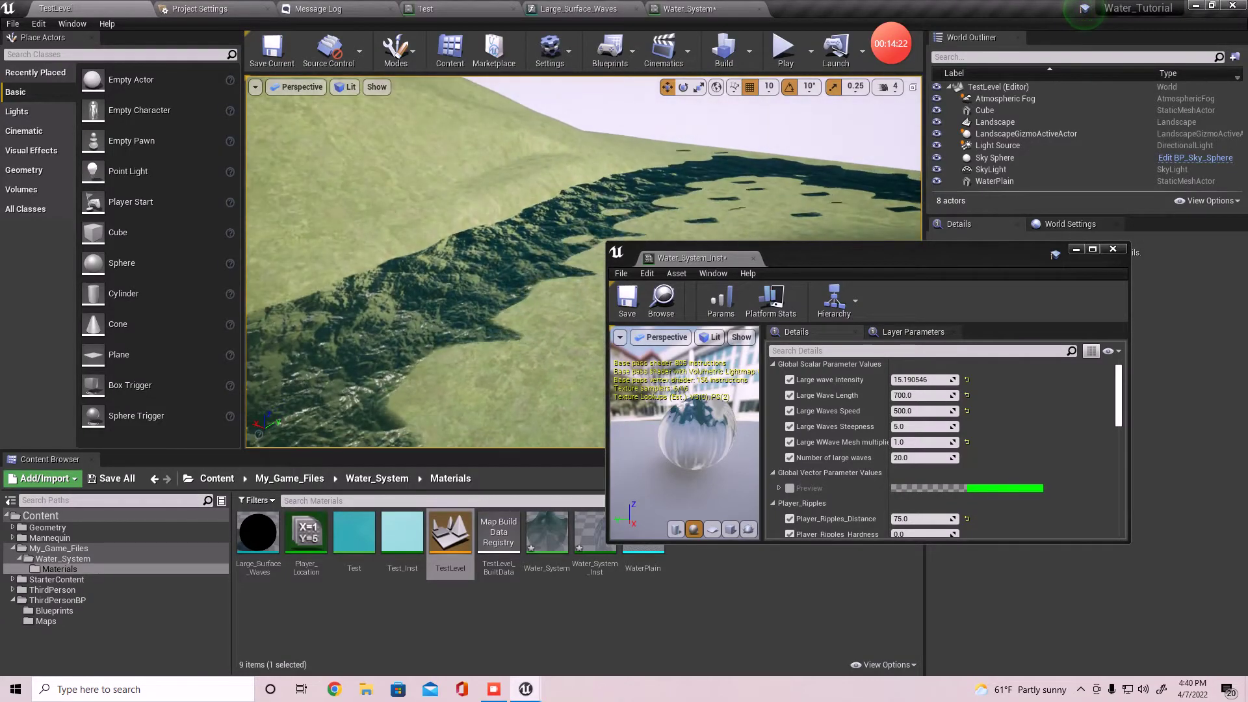
pyautogui.moveTo(426, 259); pyautogui.dragTo(637, 312, button='right')
pyautogui.moveTo(378, 408)
pyautogui.mouseDown(button='right')
pyautogui.moveTo(338, 350)
pyautogui.moveTo(429, 422)
pyautogui.moveTo(378, 408)
pyautogui.mouseUp(button='right')
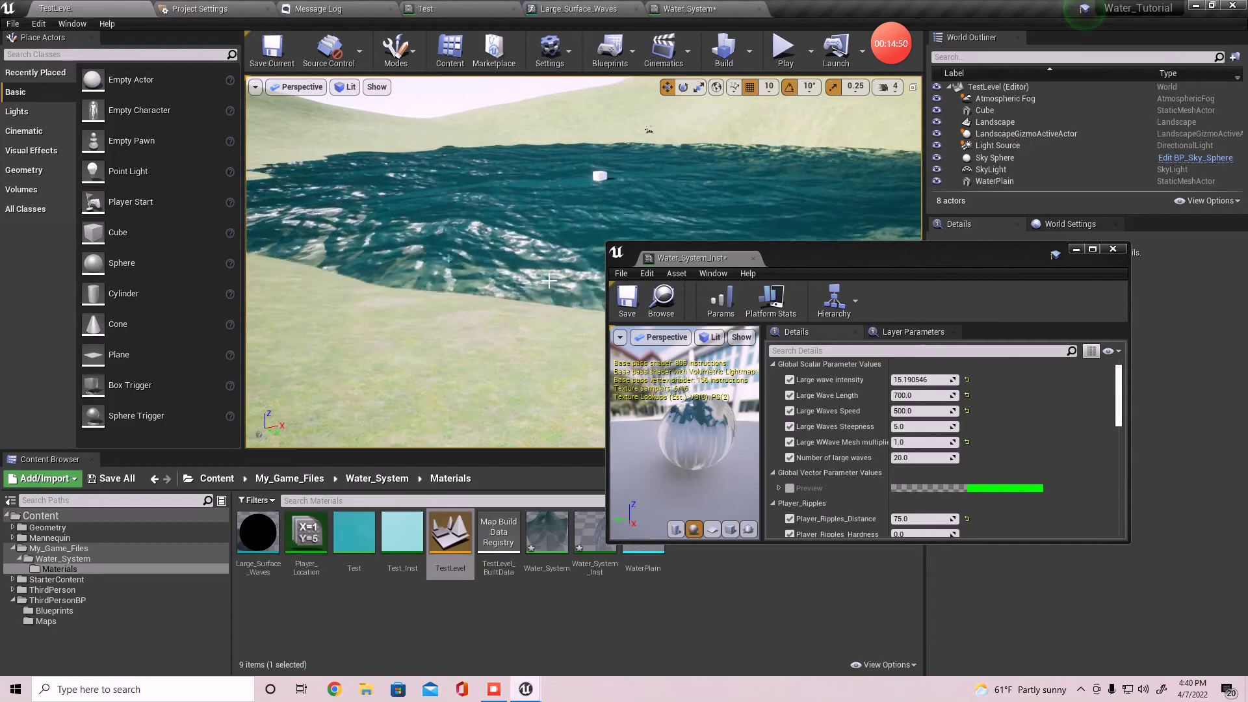
pyautogui.moveTo(549, 280); pyautogui.dragTo(442, 311, button='right')
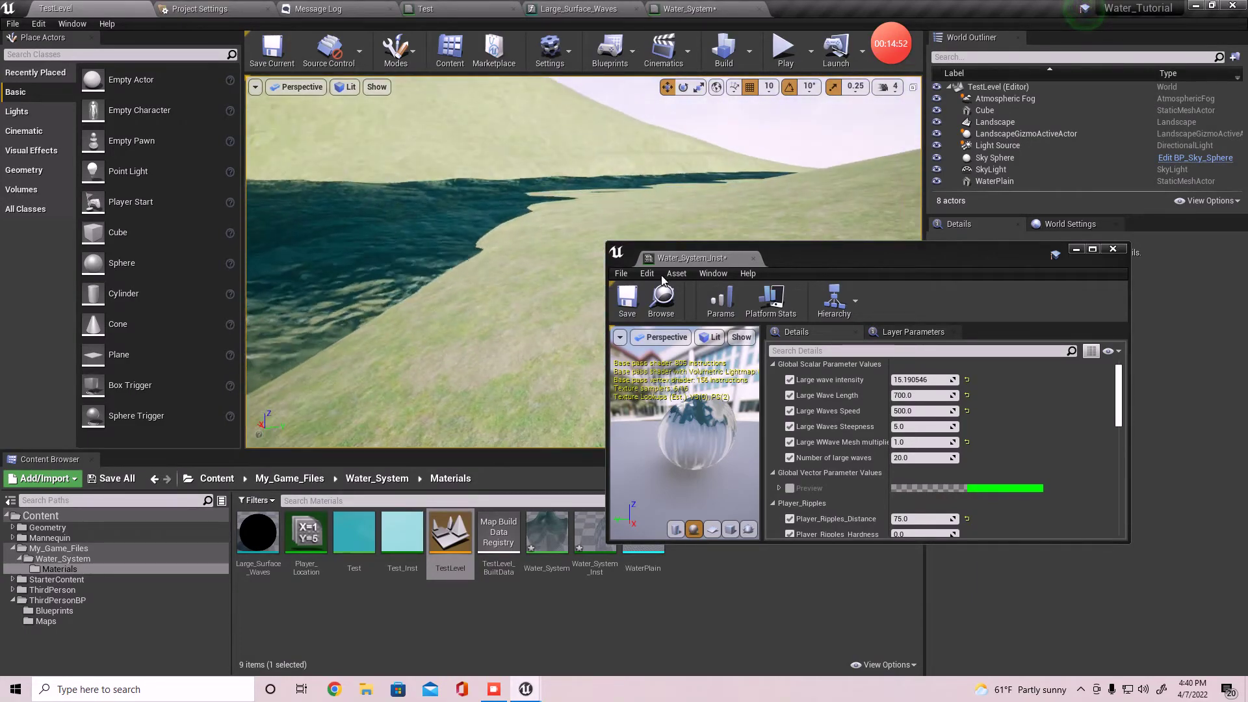
pyautogui.moveTo(712, 261); pyautogui.dragTo(669, 148)
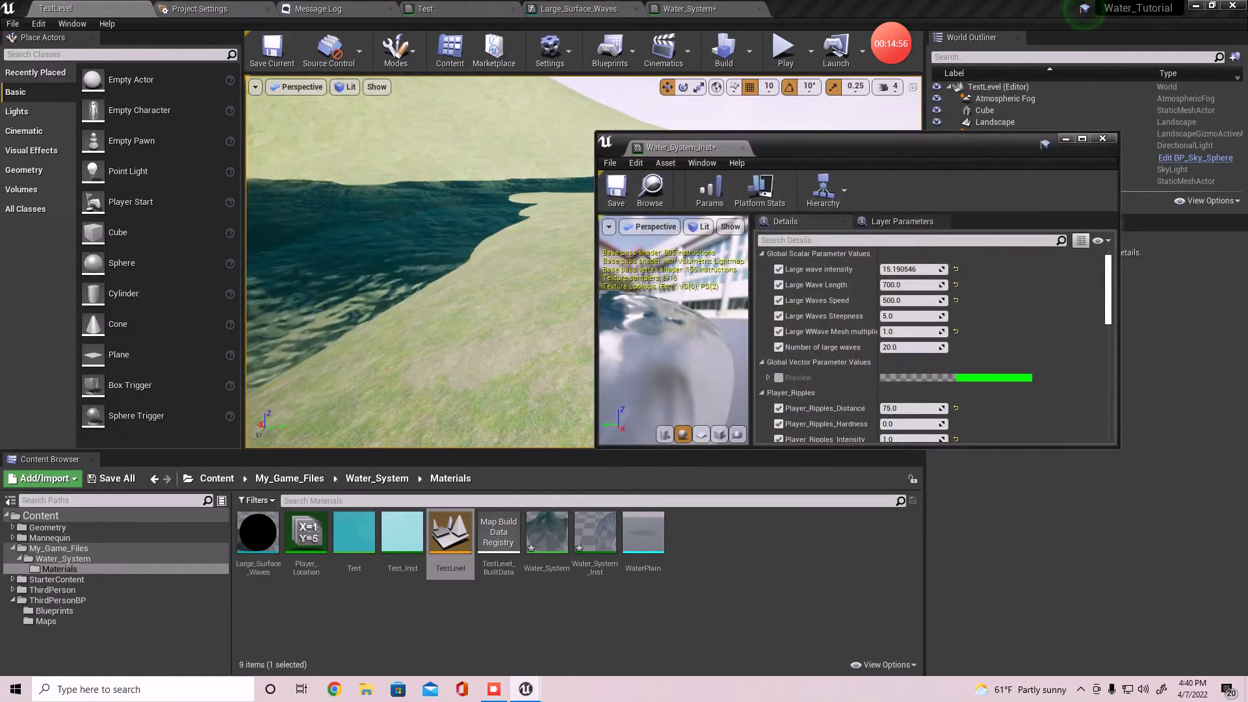
pyautogui.moveTo(442, 260); pyautogui.dragTo(370, 289, button='right')
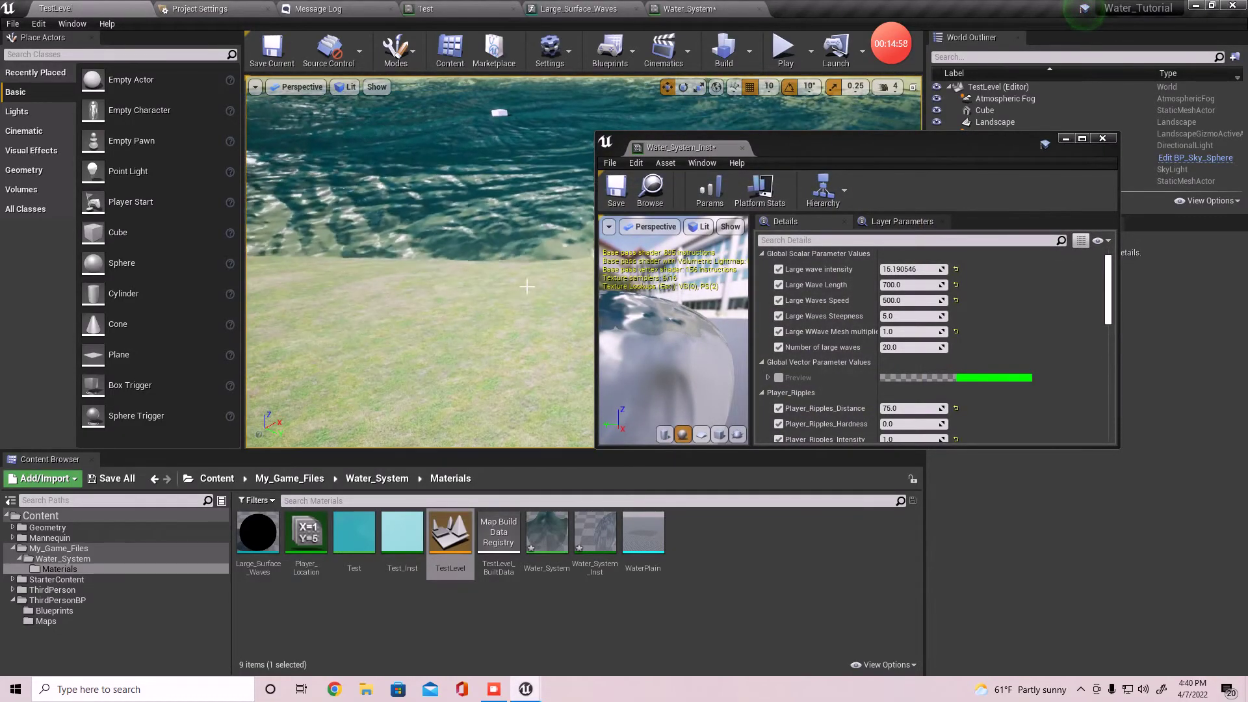
pyautogui.moveTo(560, 259); pyautogui.dragTo(448, 250, button='right')
pyautogui.moveTo(547, 268); pyautogui.dragTo(536, 273, button='right')
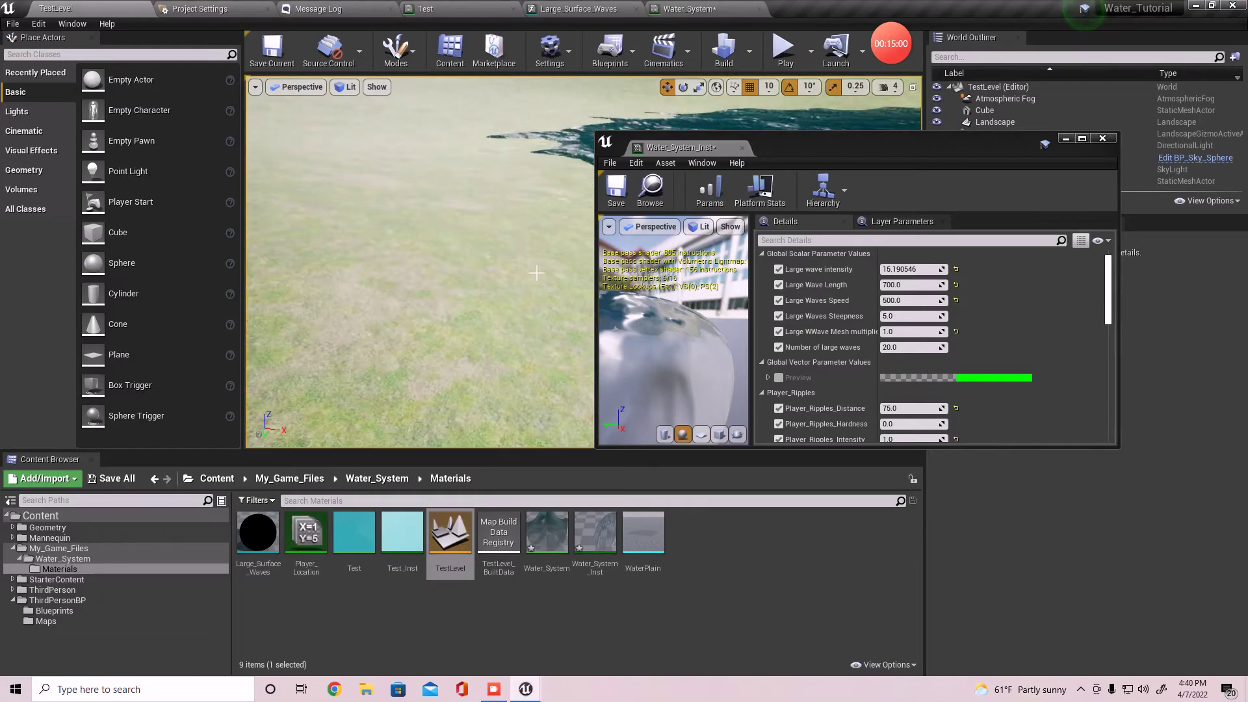
pyautogui.moveTo(455, 260); pyautogui.dragTo(579, 258, button='right')
pyautogui.moveTo(592, 124); pyautogui.dragTo(579, 124, button='right')
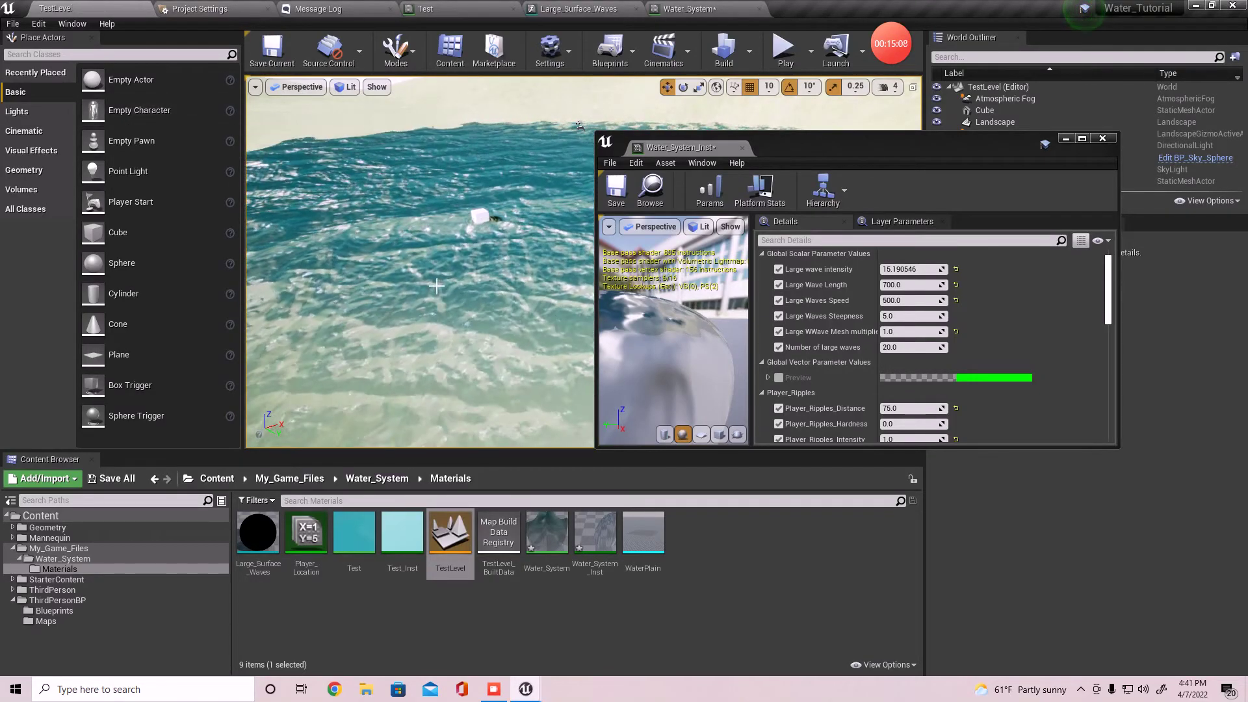
# Select the WaterPlain mesh and inspect its wave surface around the cube and along the shore.
pyautogui.click(495, 336)
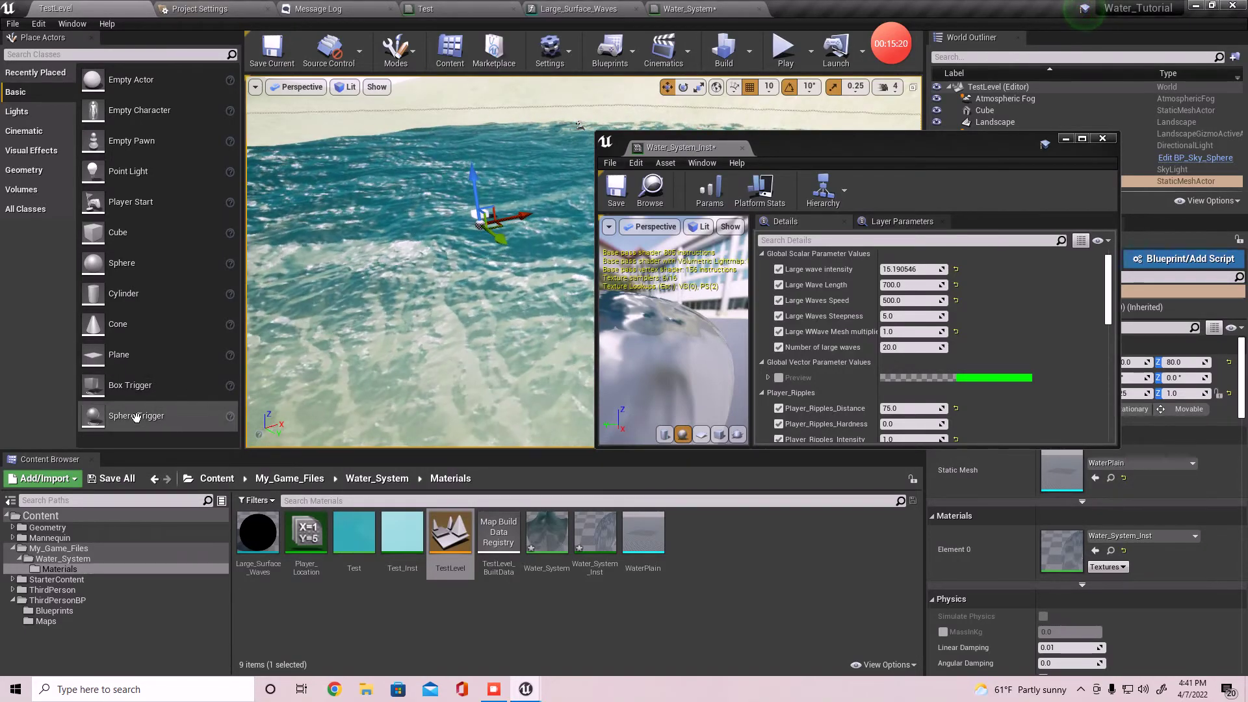
pyautogui.moveTo(325, 345); pyautogui.dragTo(317, 286, button='right')
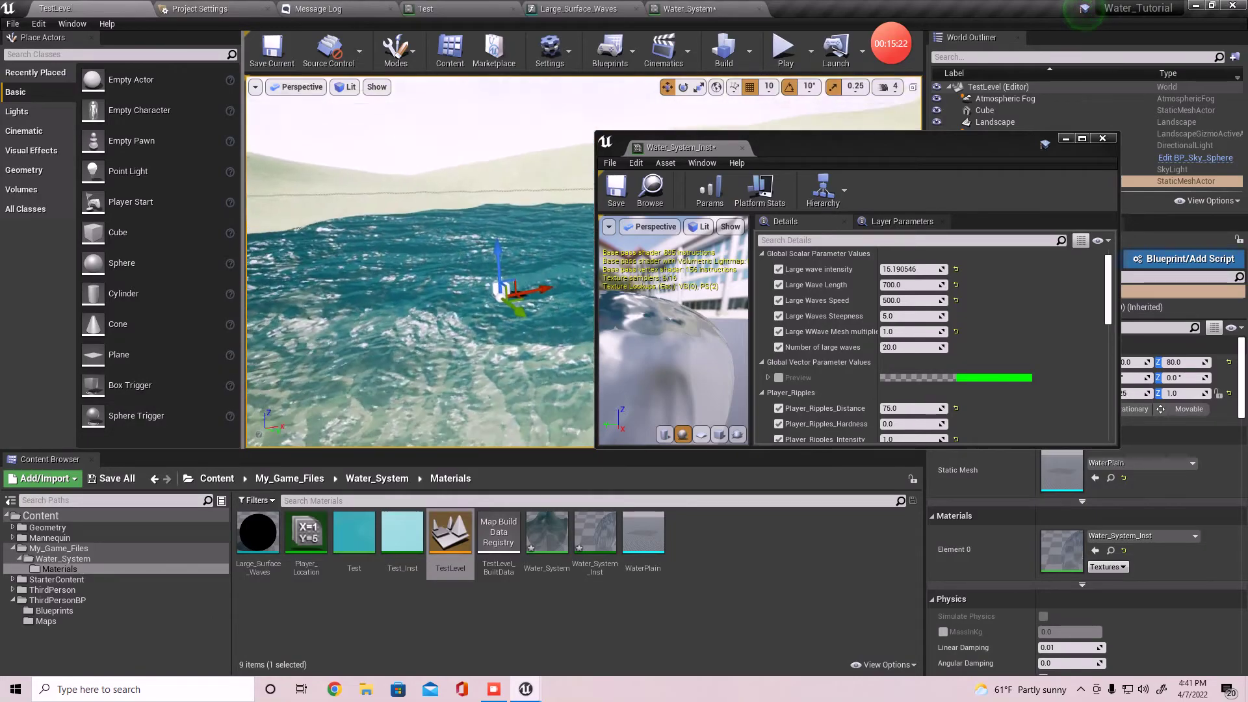
pyautogui.moveTo(501, 295); pyautogui.dragTo(432, 296, button='right')
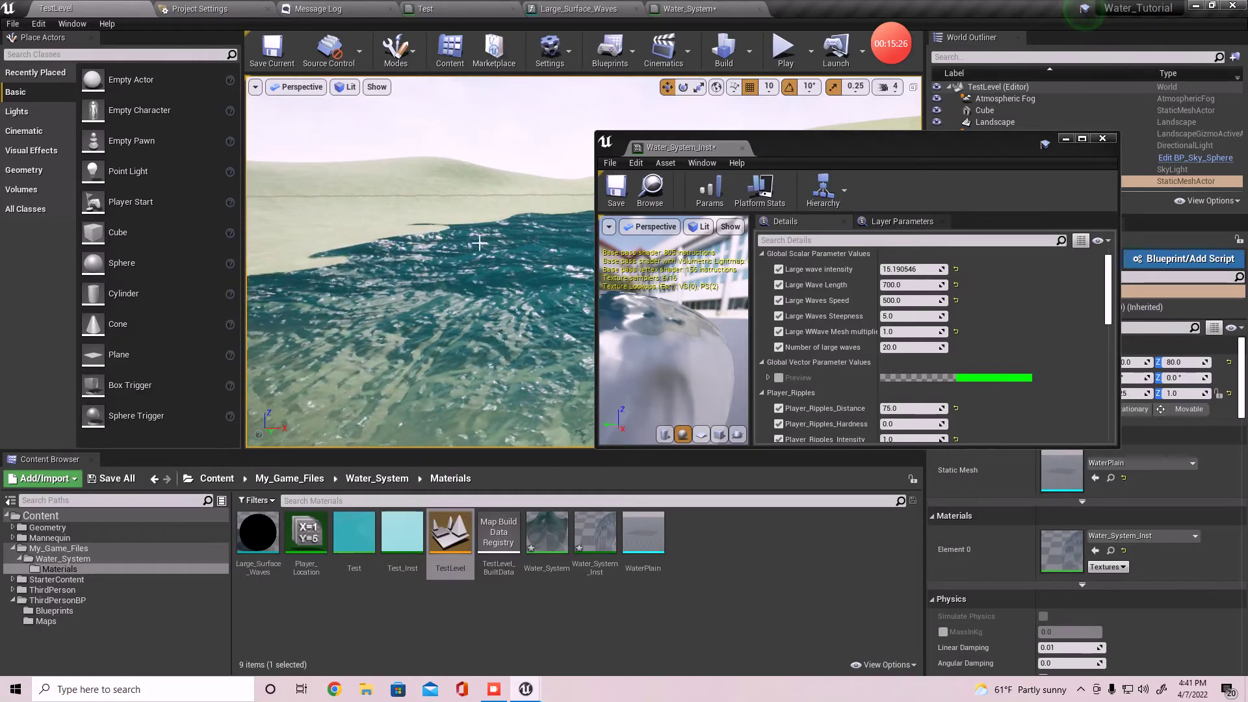
pyautogui.moveTo(480, 243); pyautogui.dragTo(617, 260, button='right')
pyautogui.moveTo(471, 306); pyautogui.dragTo(328, 320, button='right')
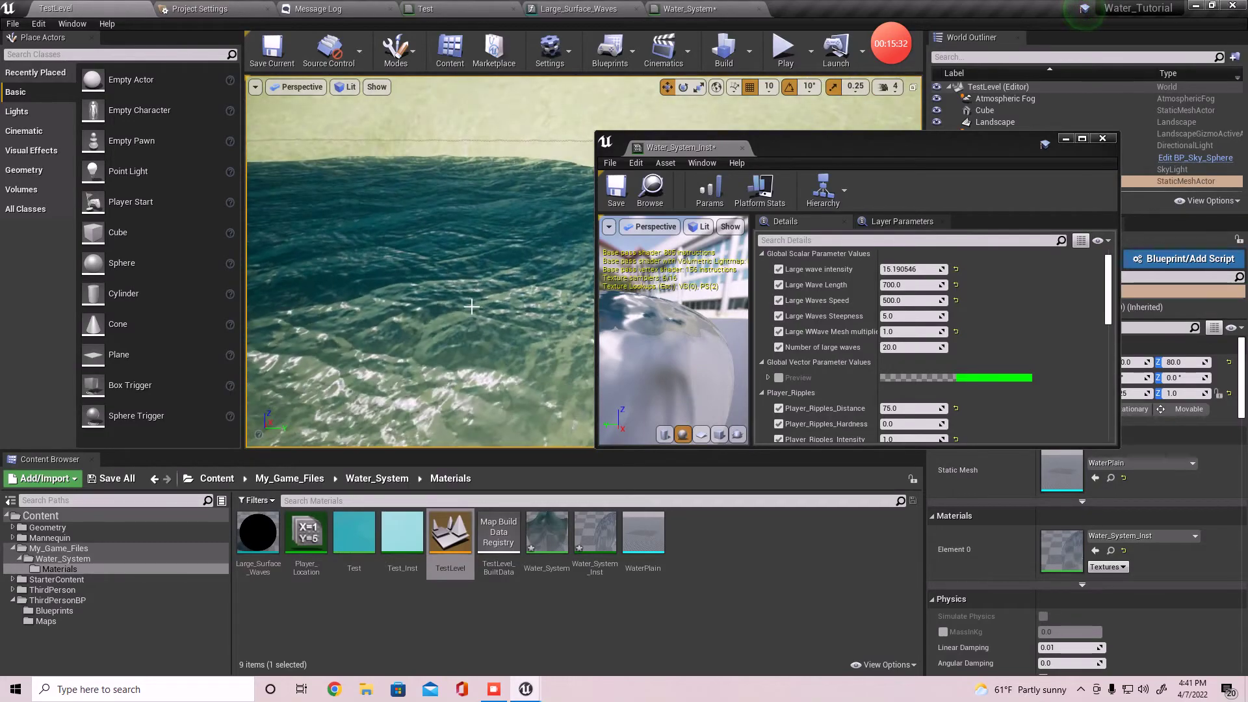
# Look over the Large_Surface_Waves function and Water_System output node, and dock the Water_System_Inst editor beside the Water_System editor.
pyautogui.click(578, 8)
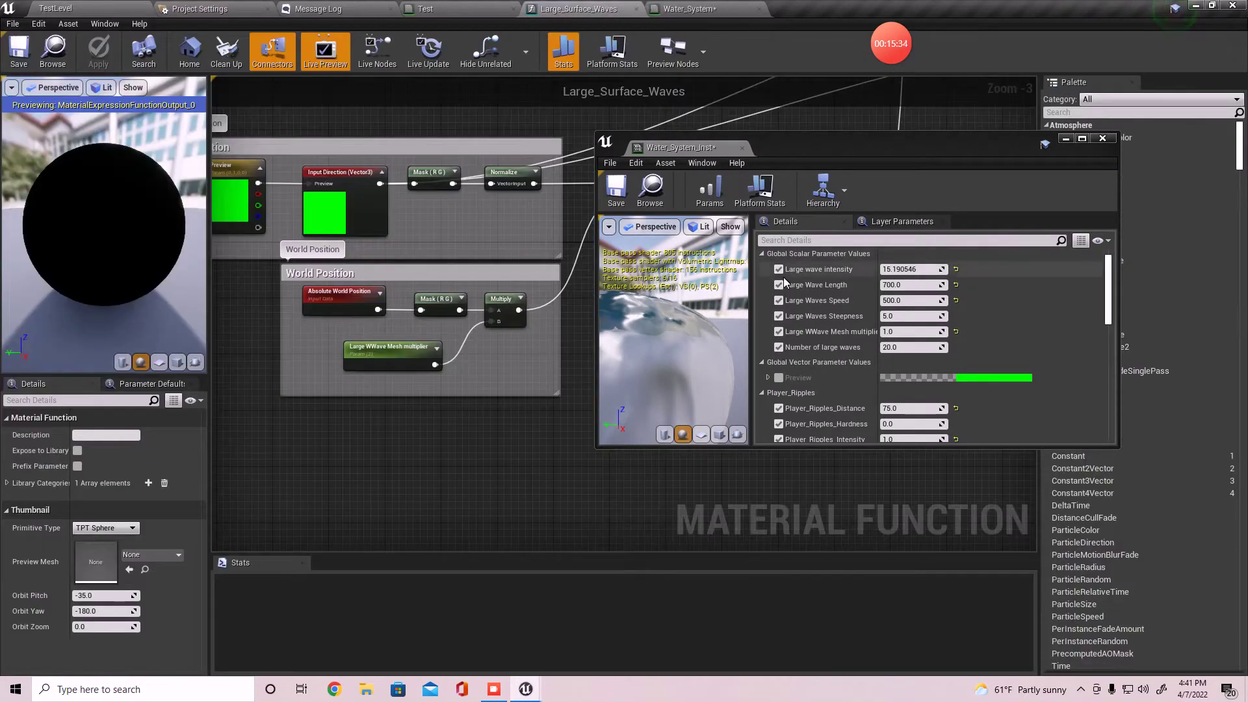
pyautogui.moveTo(877, 147); pyautogui.dragTo(339, 322)
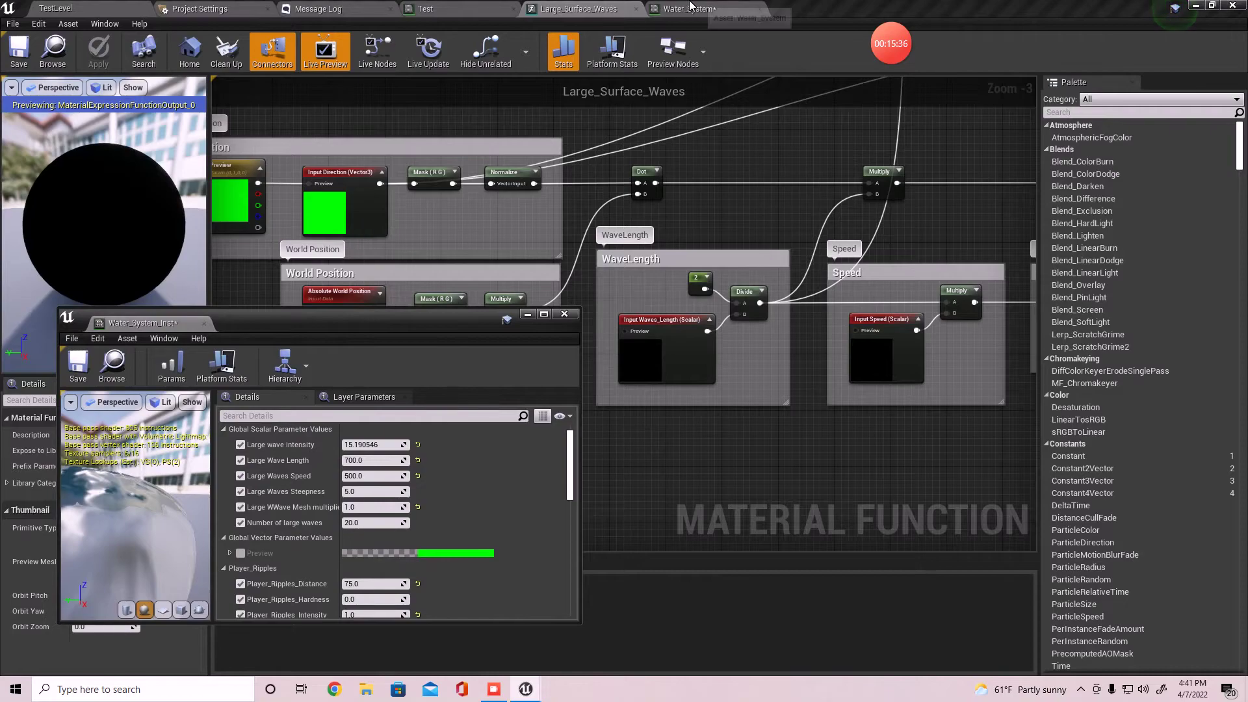
pyautogui.click(690, 7)
pyautogui.moveTo(1004, 260); pyautogui.dragTo(770, 271, button='right')
pyautogui.moveTo(914, 209); pyautogui.dragTo(611, 329, button='right')
pyautogui.scroll(3, 659, 317)
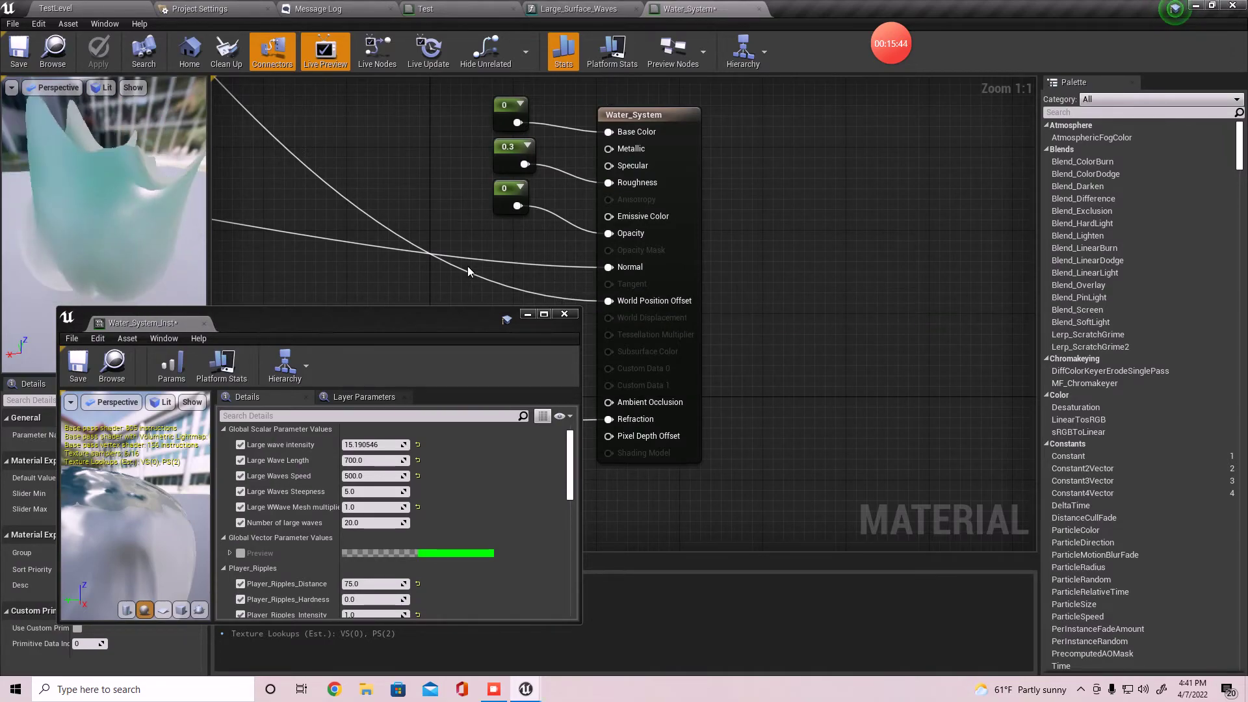
pyautogui.moveTo(290, 325); pyautogui.dragTo(640, 277)
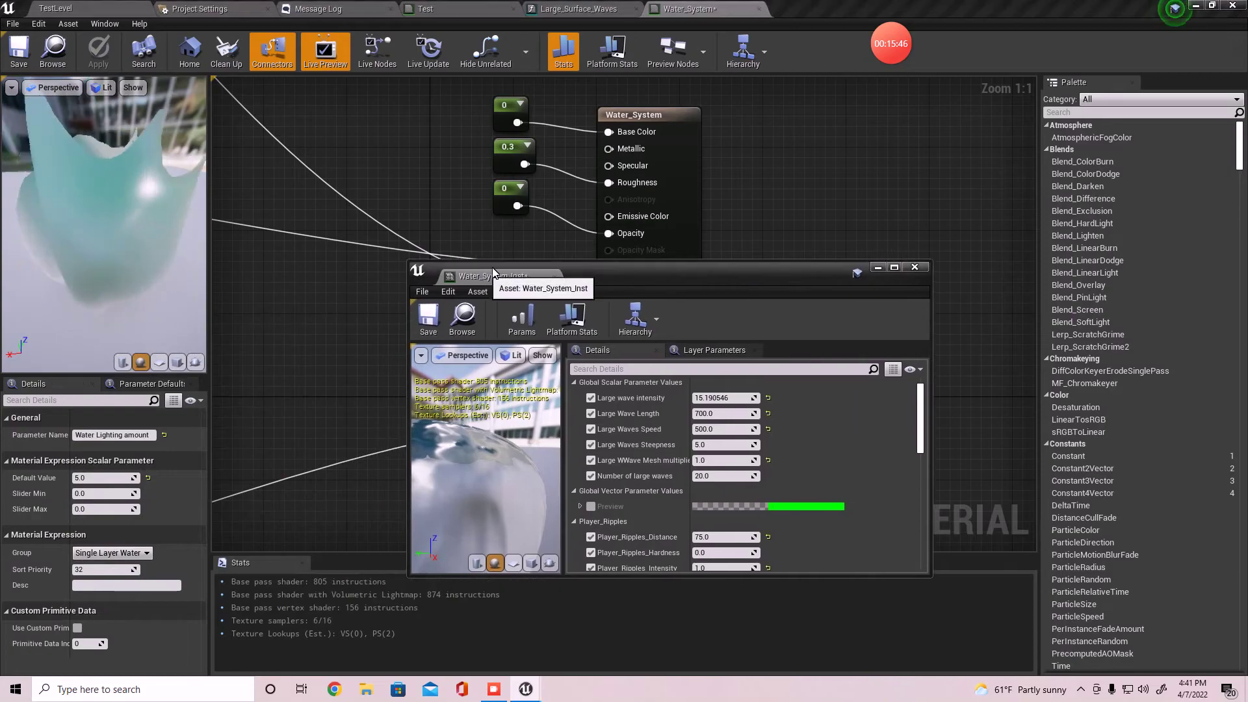
pyautogui.moveTo(492, 273); pyautogui.dragTo(817, 7)
# Return to TestLevel and inspect where the waves meet the shoreline.
pyautogui.click(135, 7)
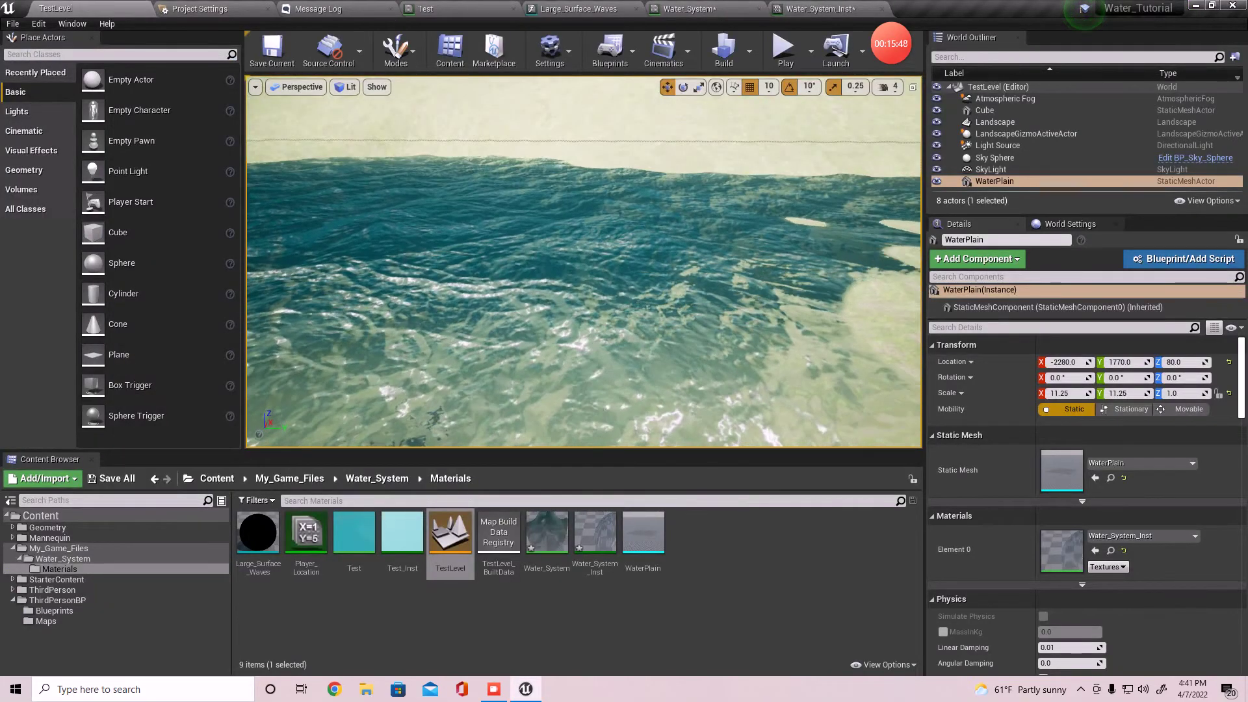
pyautogui.moveTo(566, 345); pyautogui.dragTo(455, 345, button='right')
pyautogui.moveTo(567, 345); pyautogui.dragTo(455, 329, button='right')
pyautogui.moveTo(605, 302); pyautogui.dragTo(553, 302, button='right')
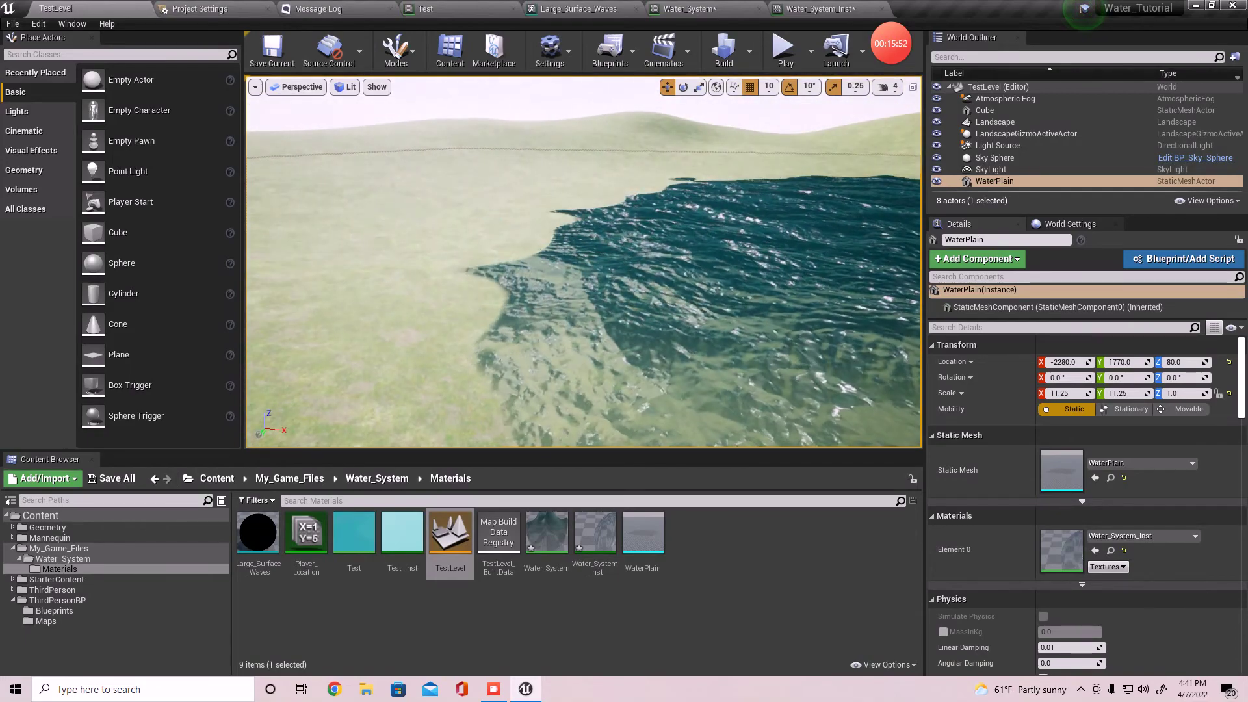